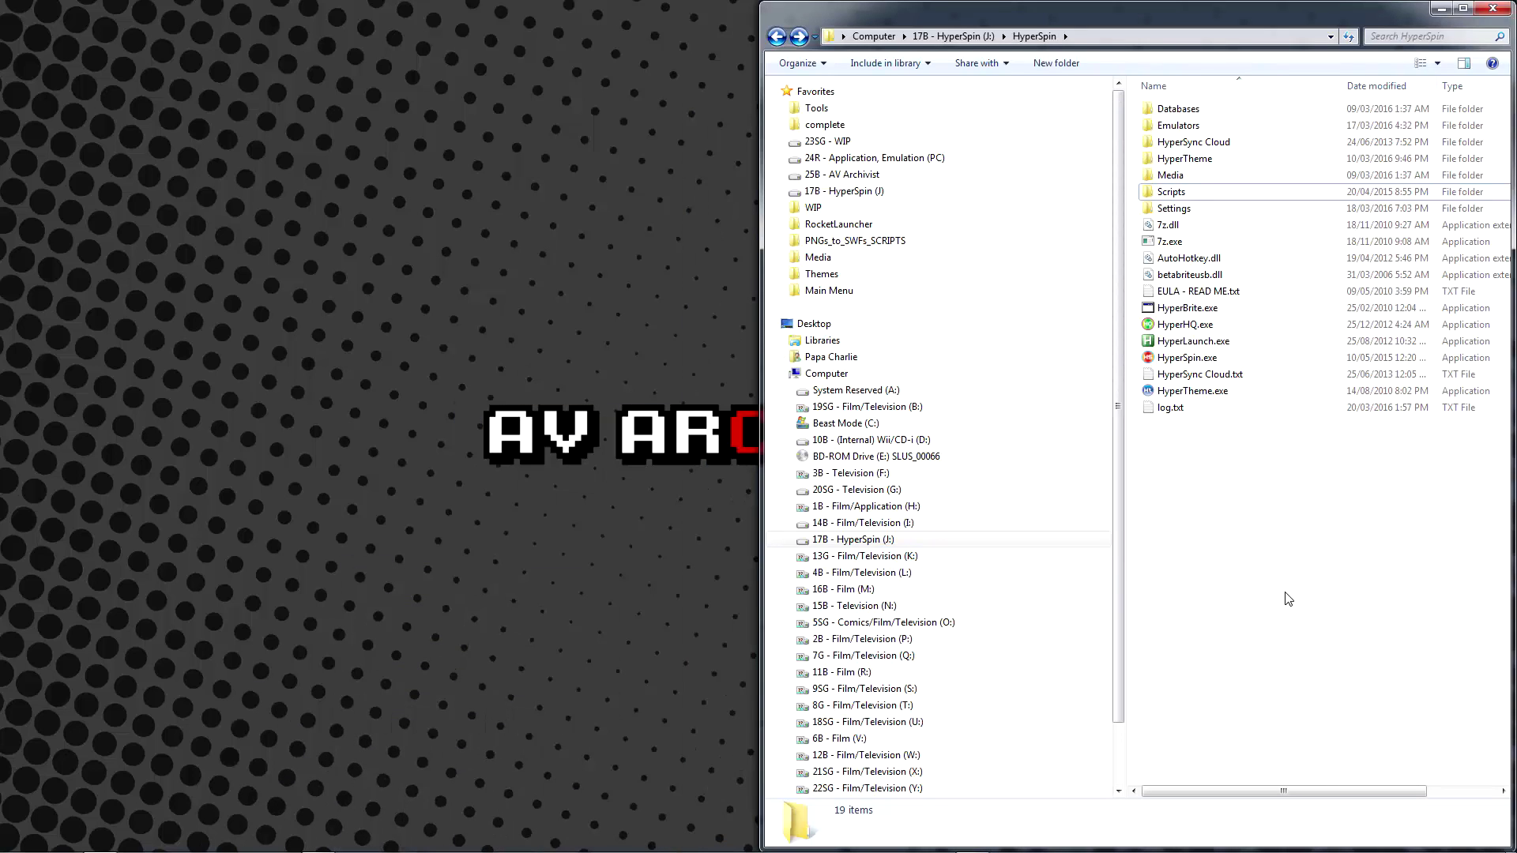
# - Create a new folder named Roms inside the HyperSpin folder
pyautogui.hotkey('ctrl', 'shift', 'n')
pyautogui.write('Rom')
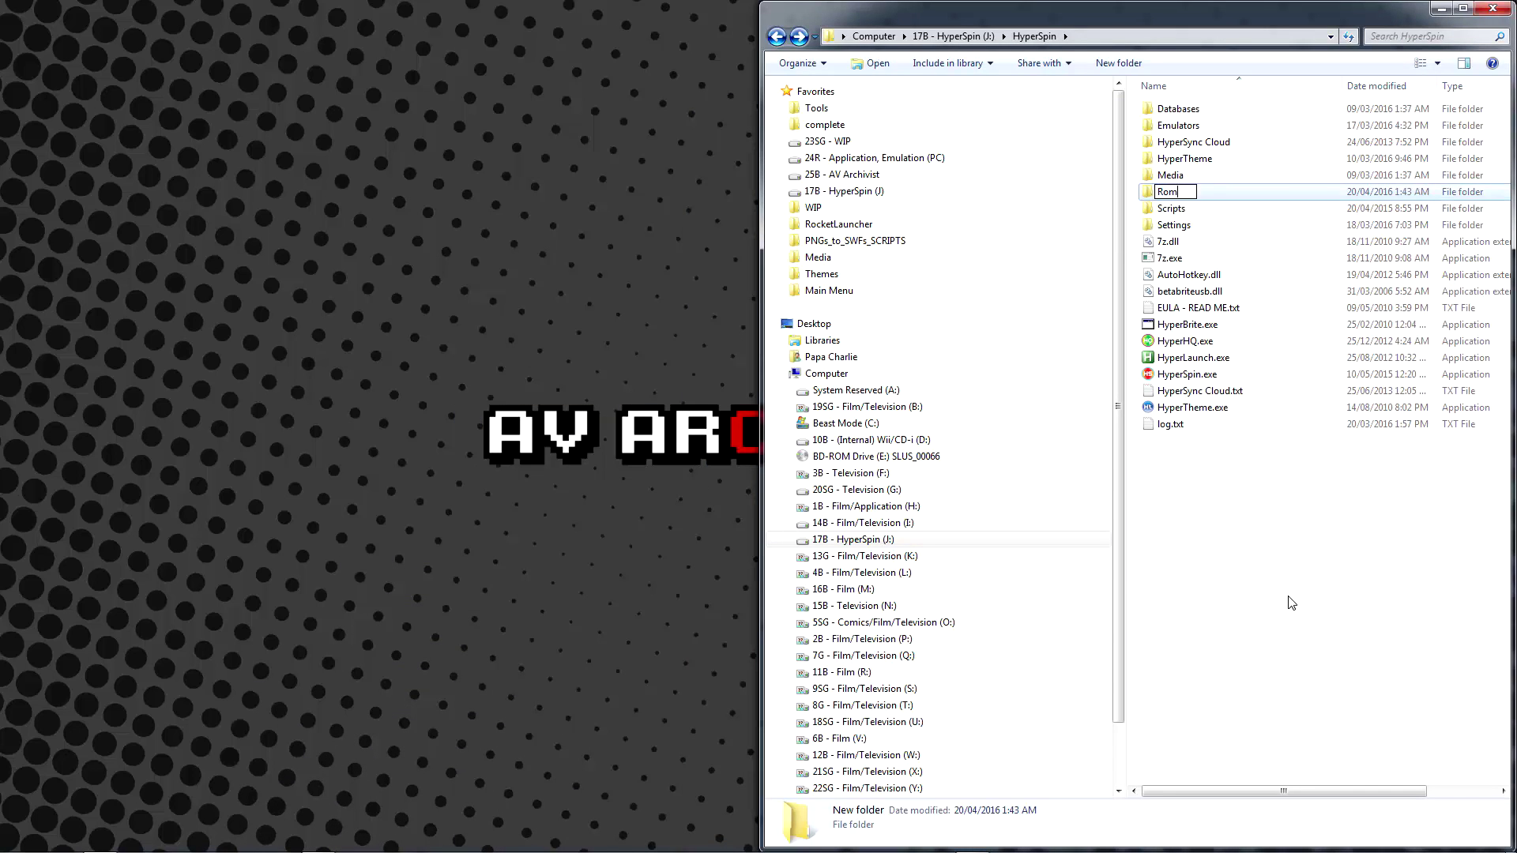
pyautogui.write('s')
pyautogui.press('Return')
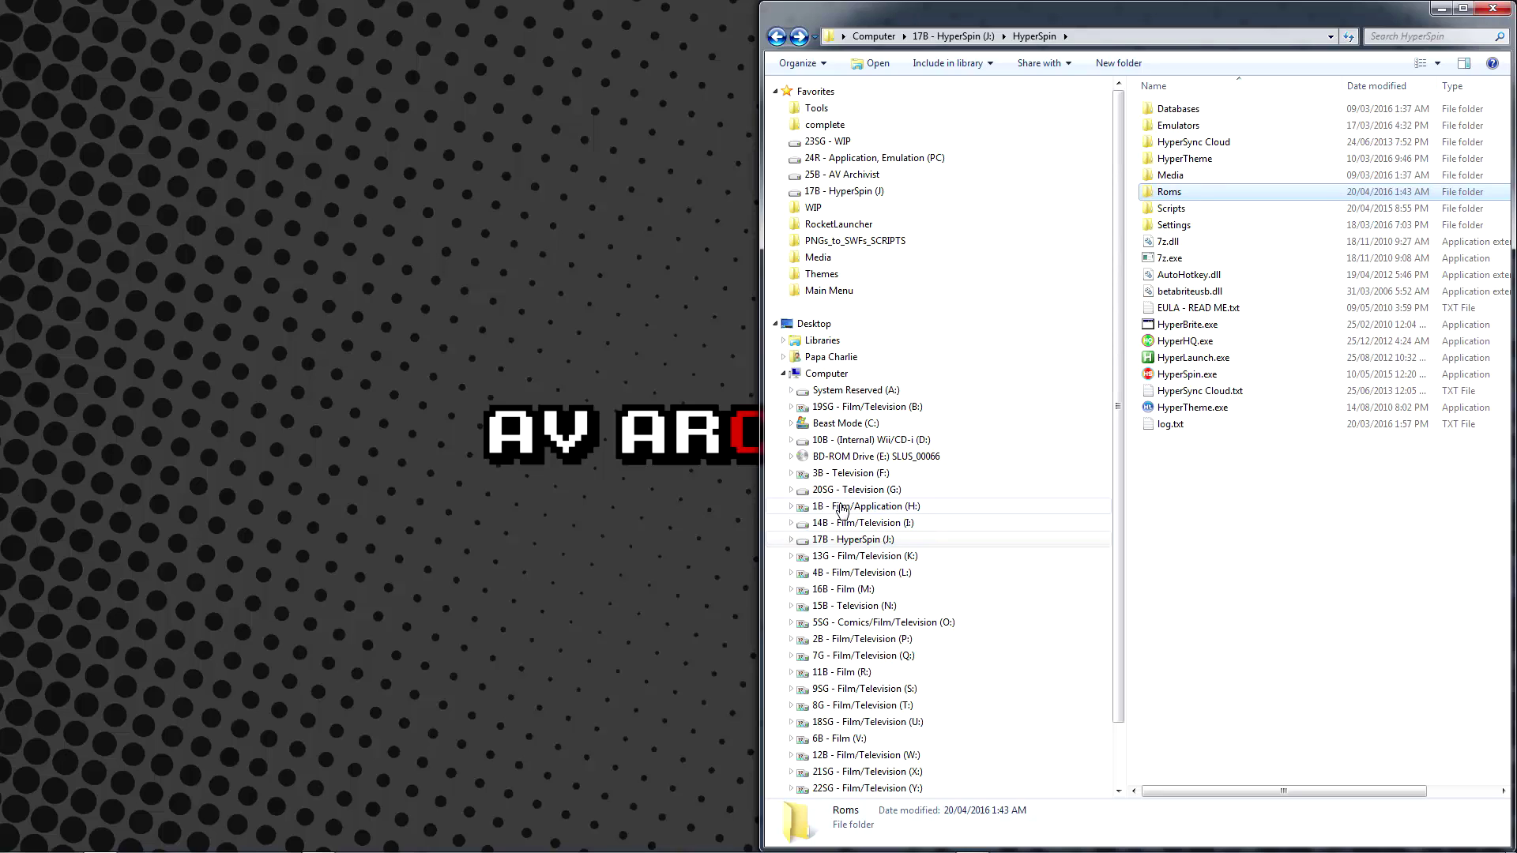
# - Create a Nintendo Entertainment System folder inside Roms and move all the files selected in the NES Roms folder into it
pyautogui.doubleClick(1185, 193)
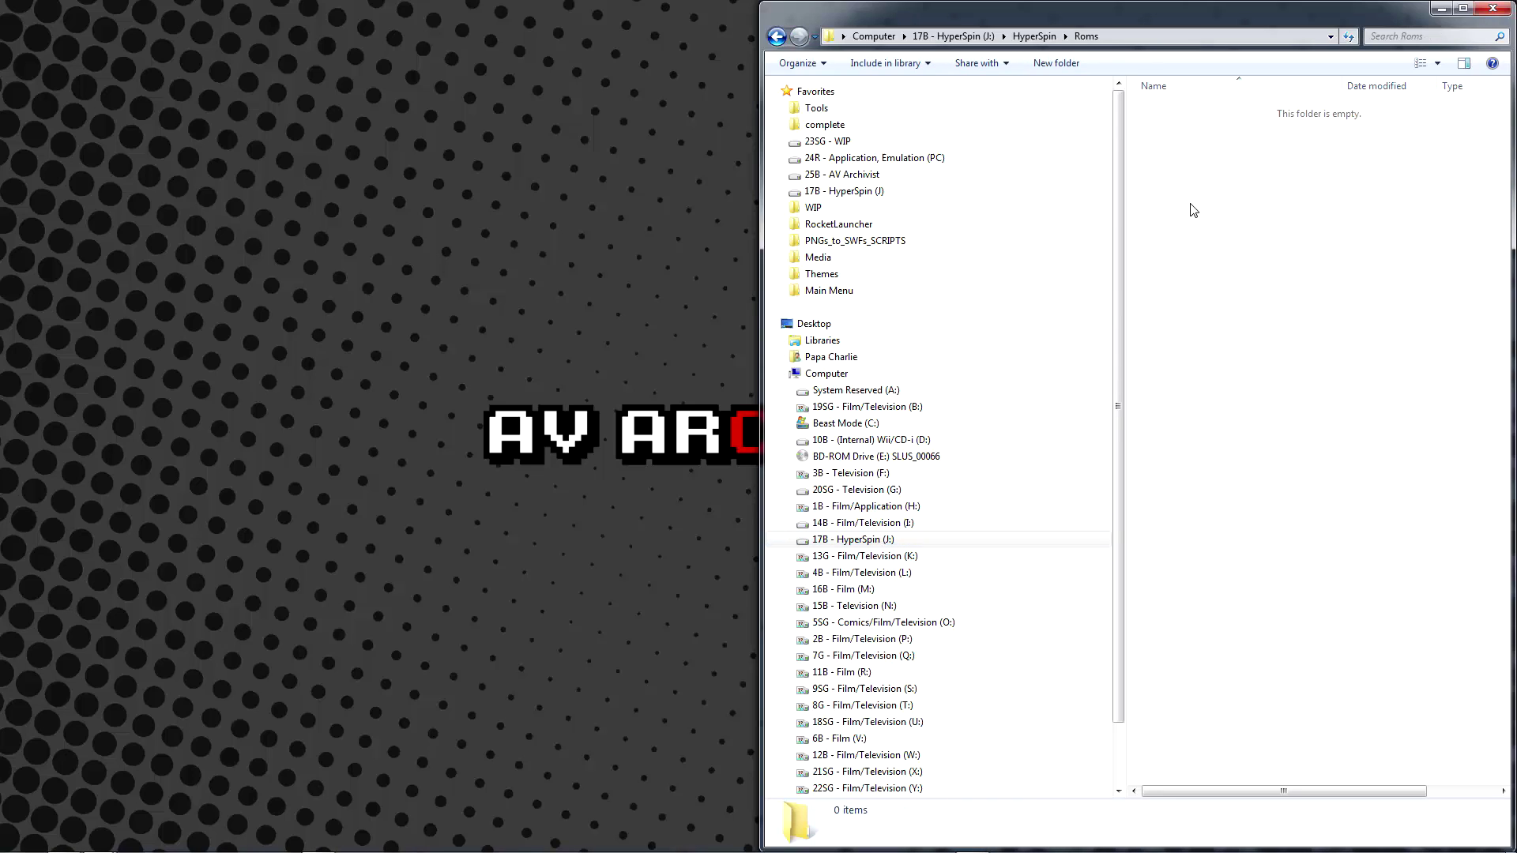
pyautogui.hotkey('ctrl', 'shift', 'n')
pyautogui.write('Nintendo E')
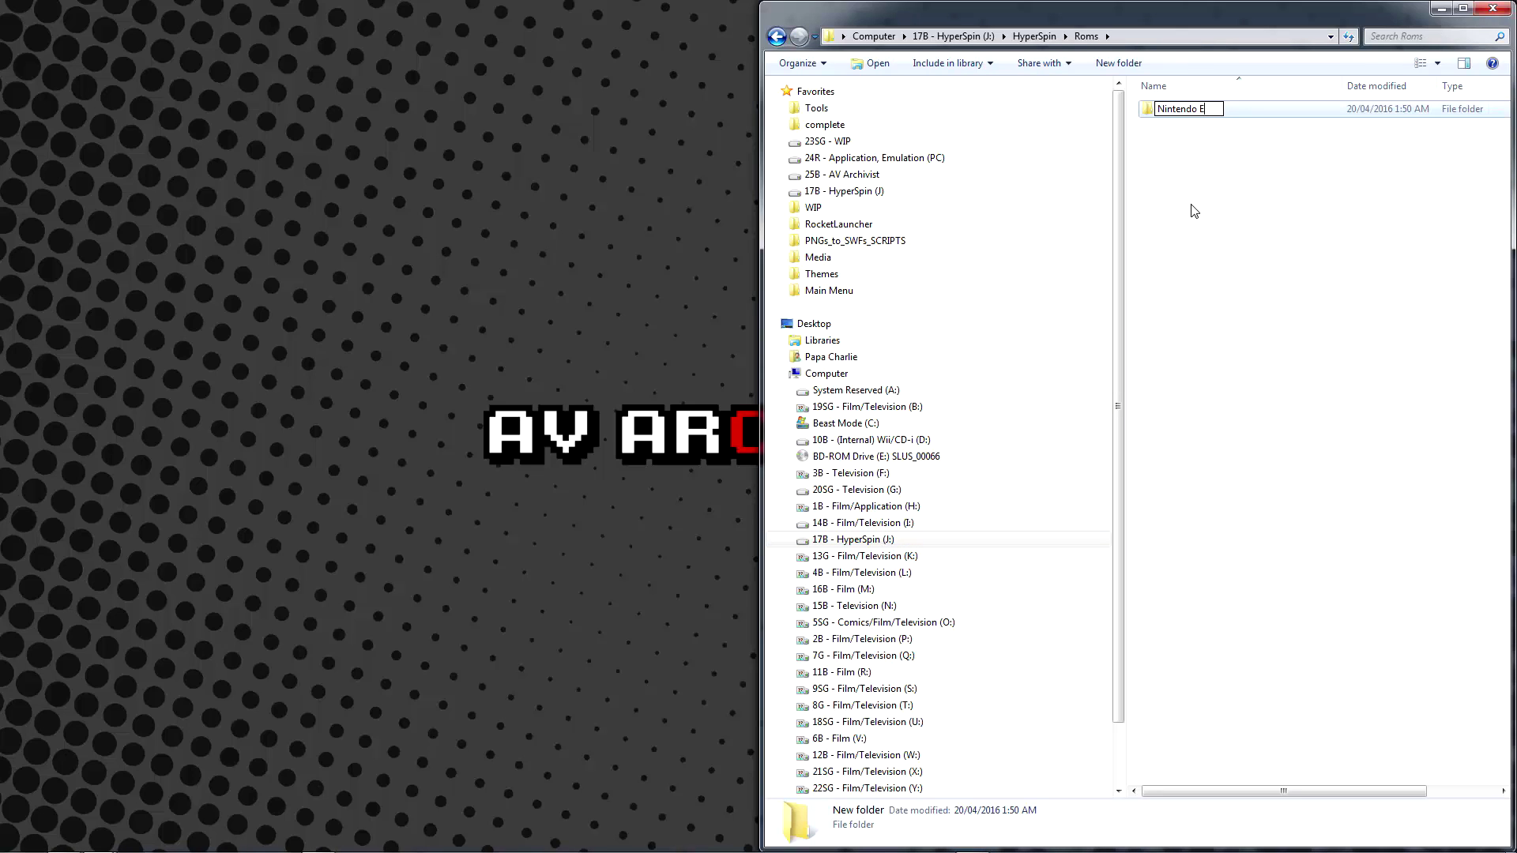
pyautogui.write('ntertainment System')
pyautogui.press('Return')
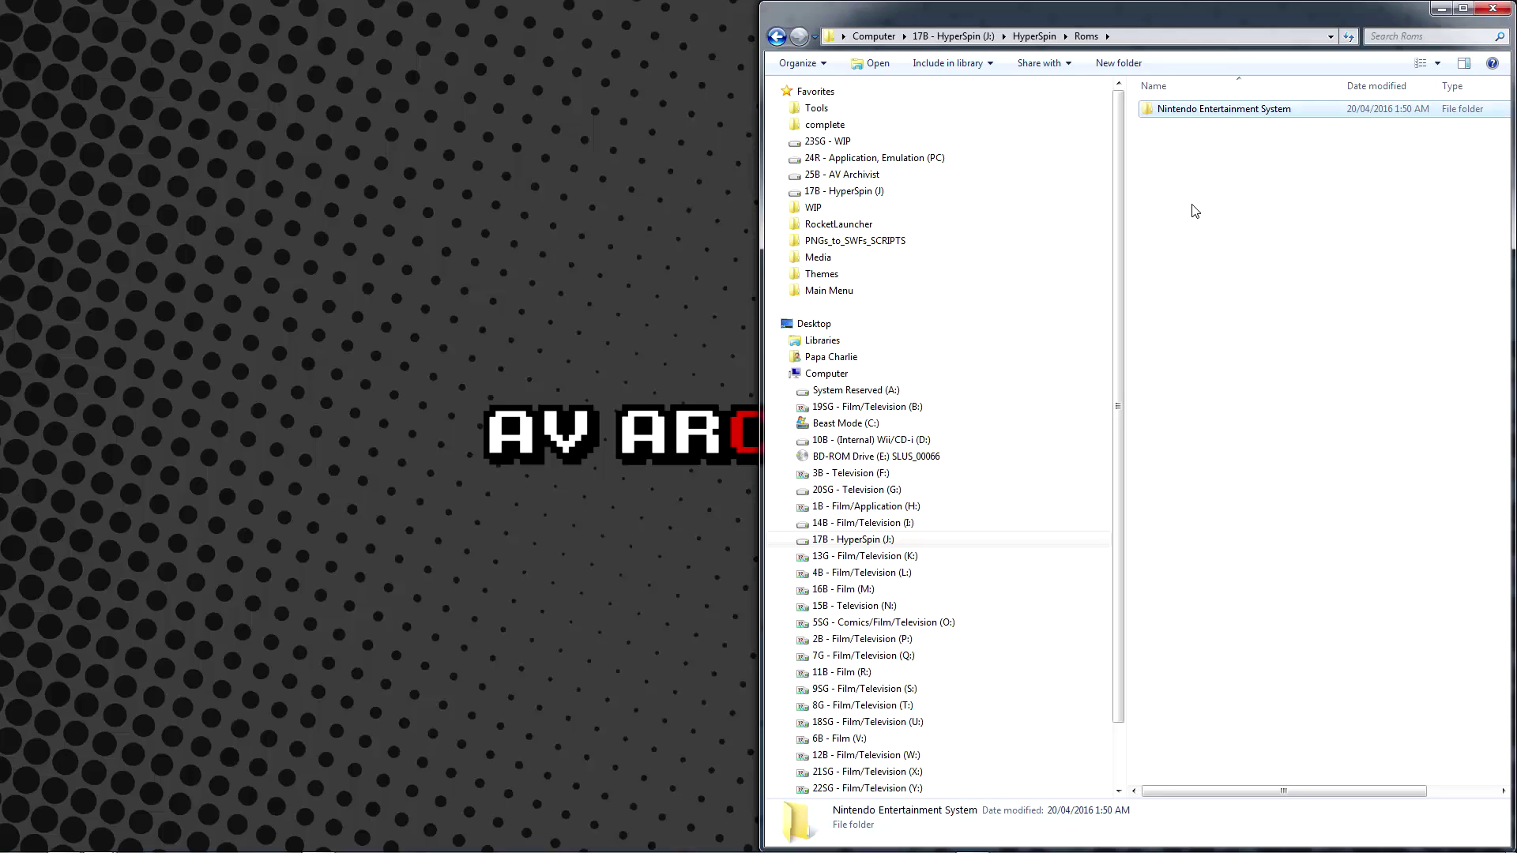
pyautogui.hotkey('alt', 'Tab')
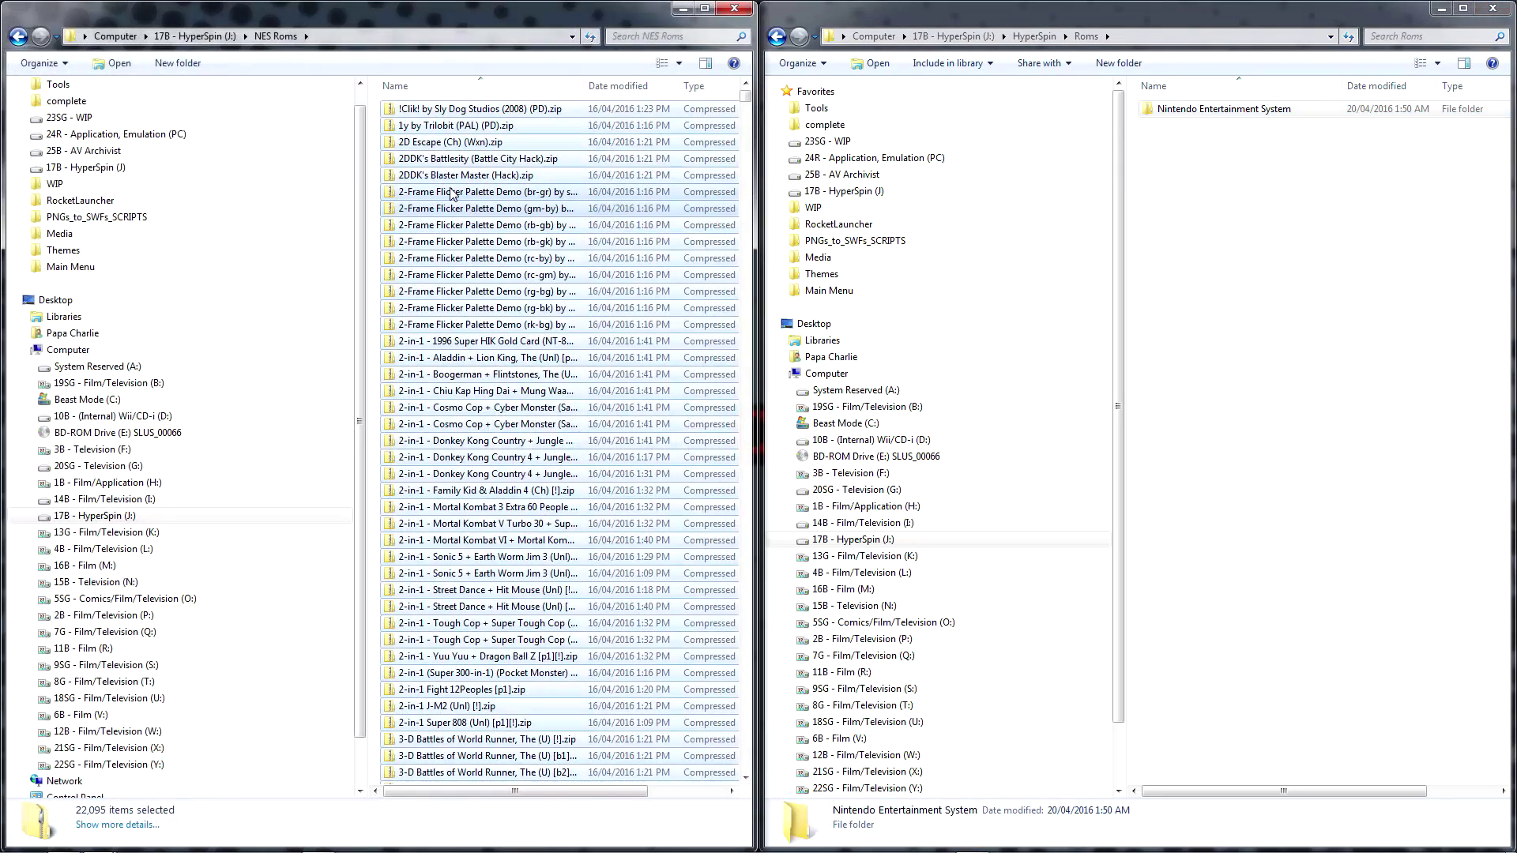
pyautogui.moveTo(458, 191); pyautogui.dragTo(1214, 111)
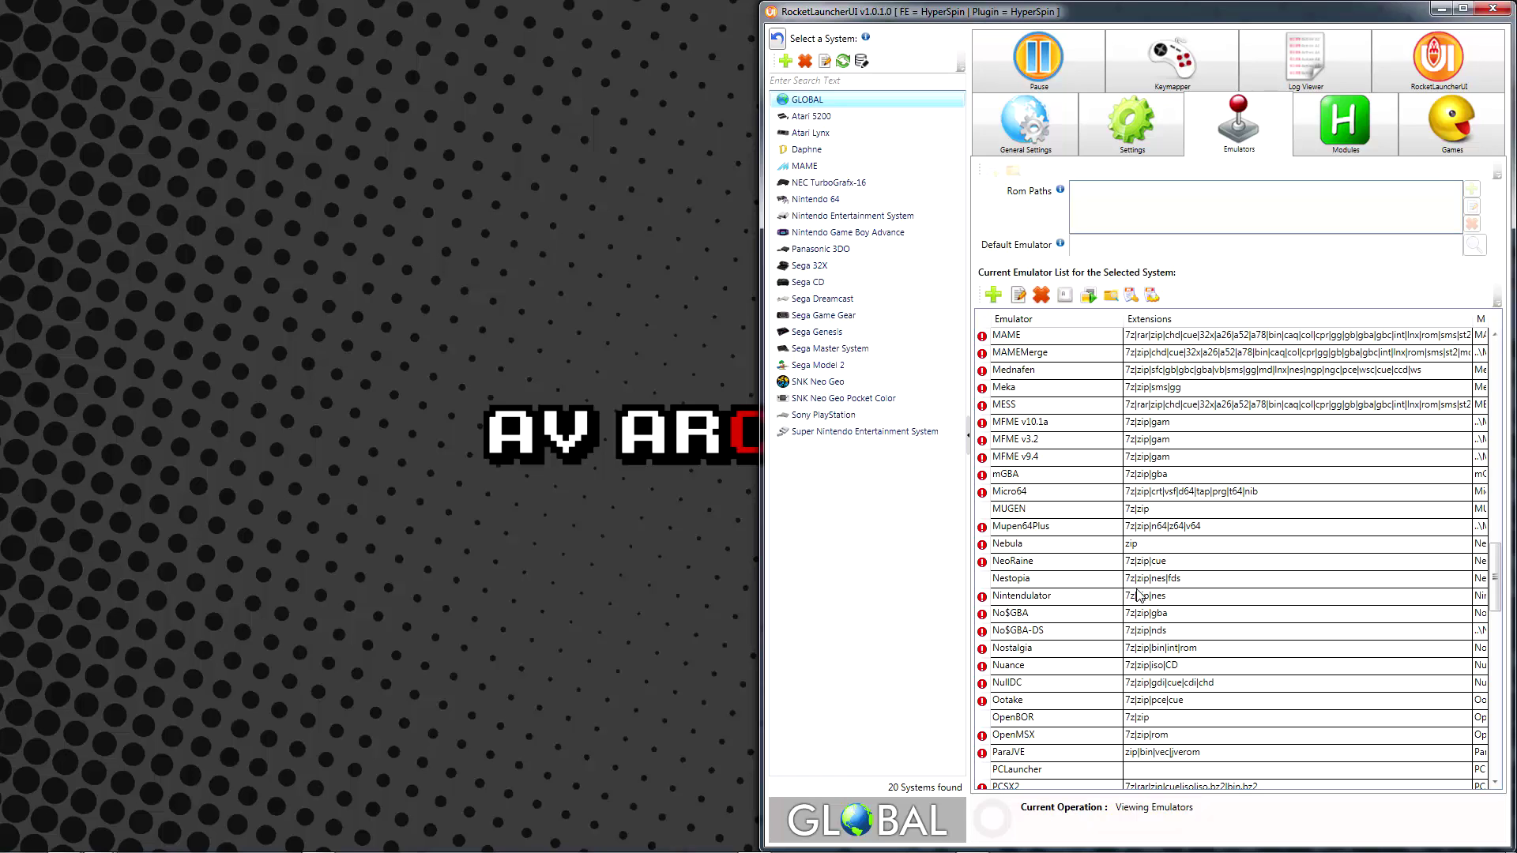
# - In RocketLauncherUI, add HyperSpin\Roms\Nintendo Entertainment System as the ROM path for the Nintendo Entertainment System
pyautogui.click(850, 216)
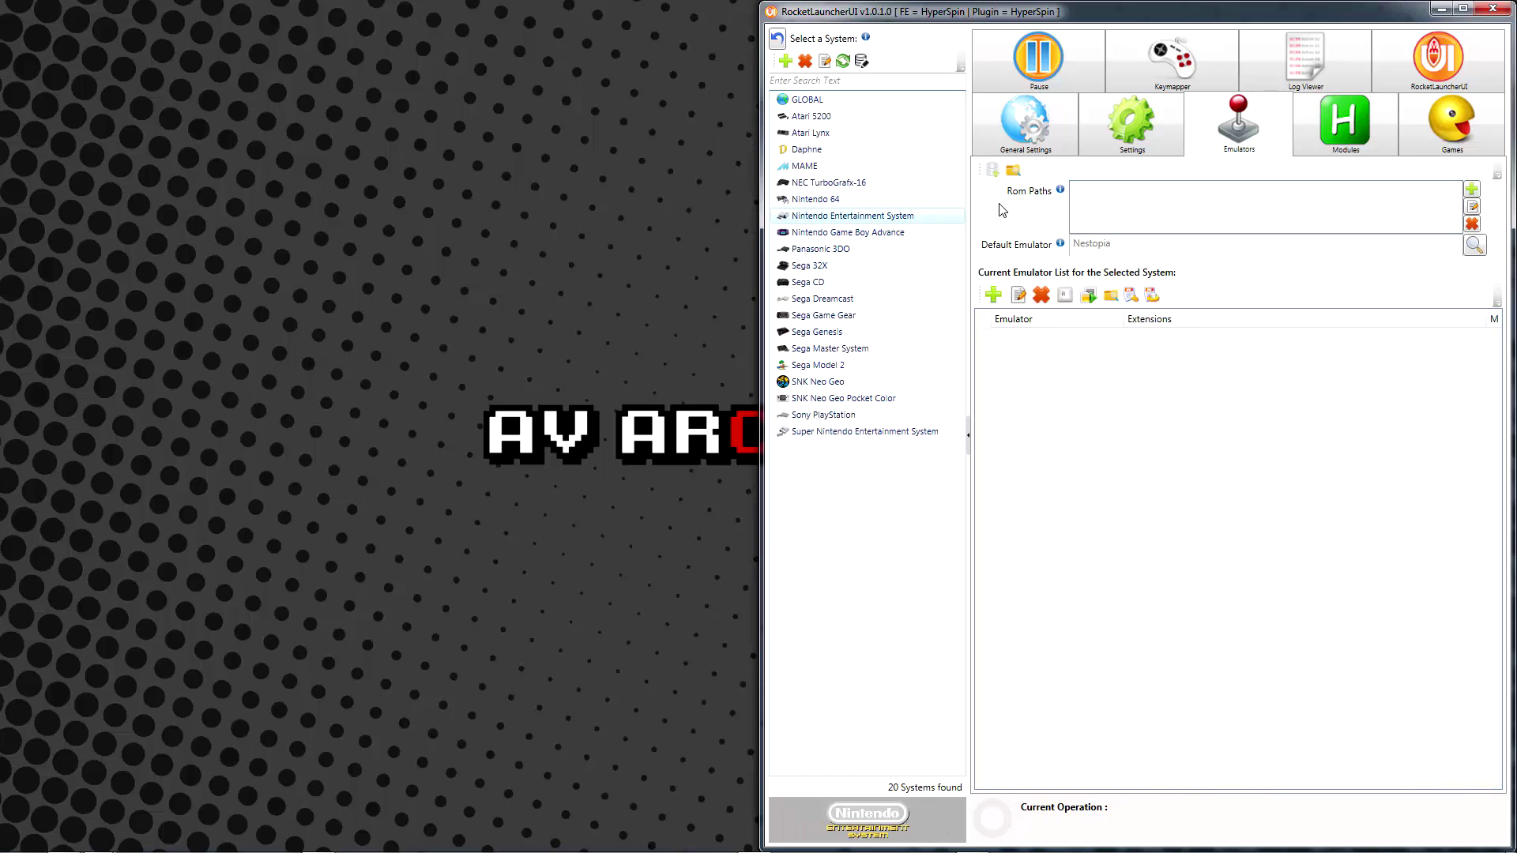
pyautogui.click(1471, 190)
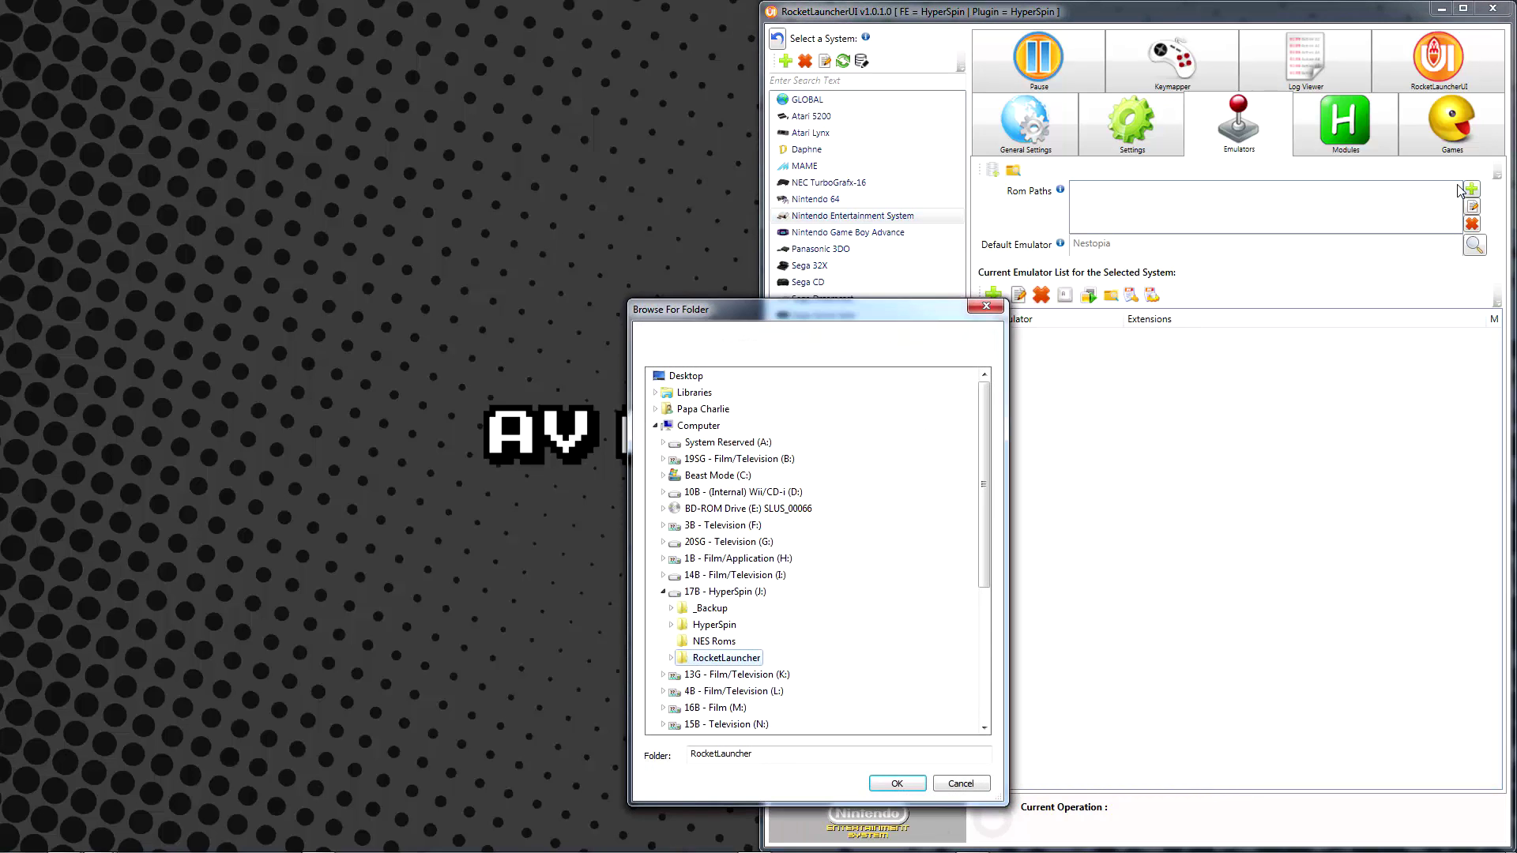
pyautogui.click(713, 624)
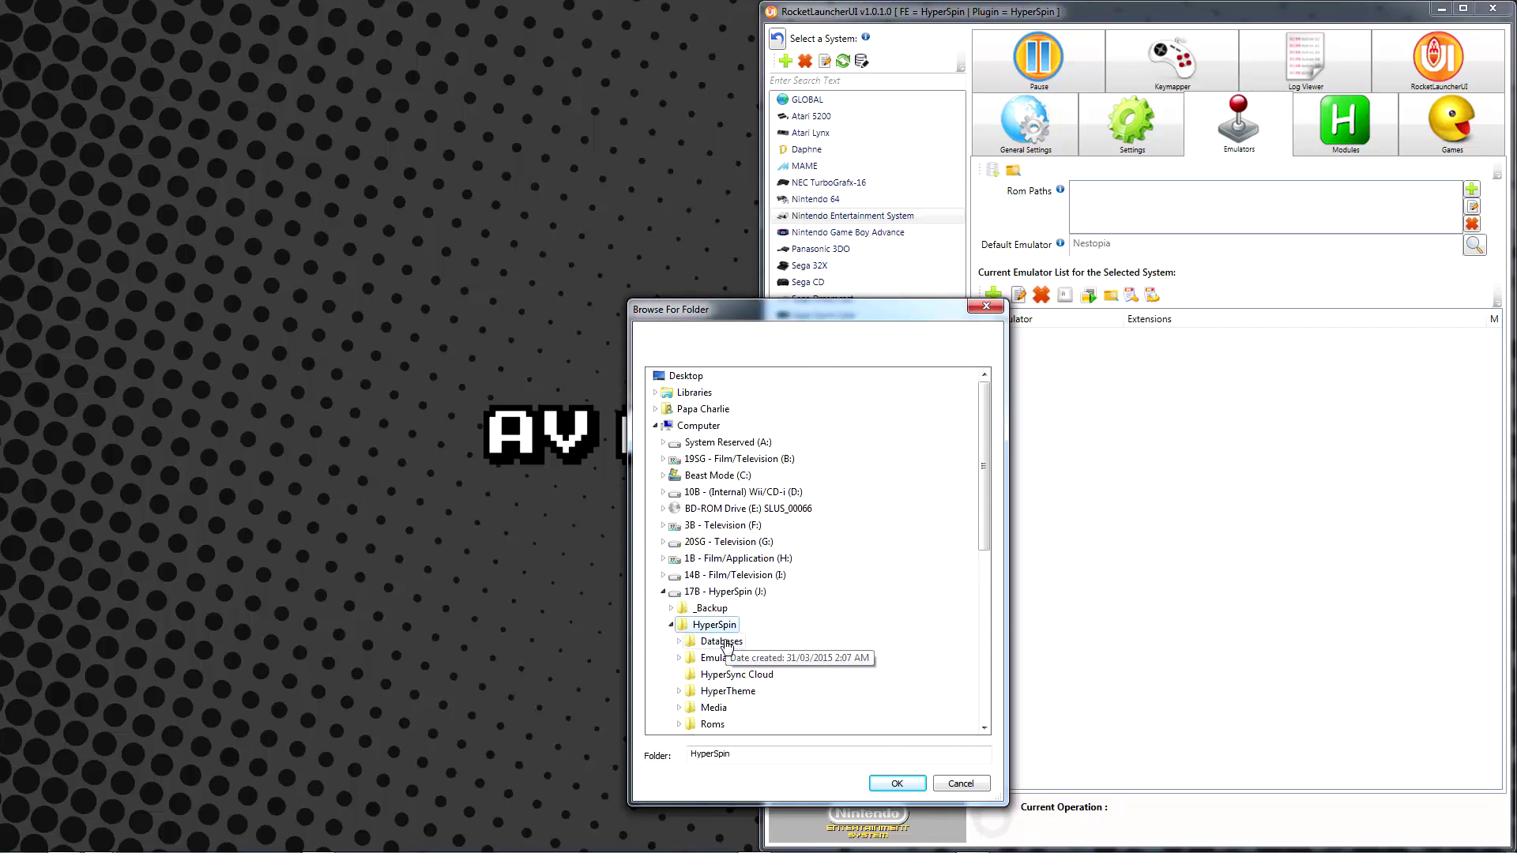
pyautogui.click(713, 624)
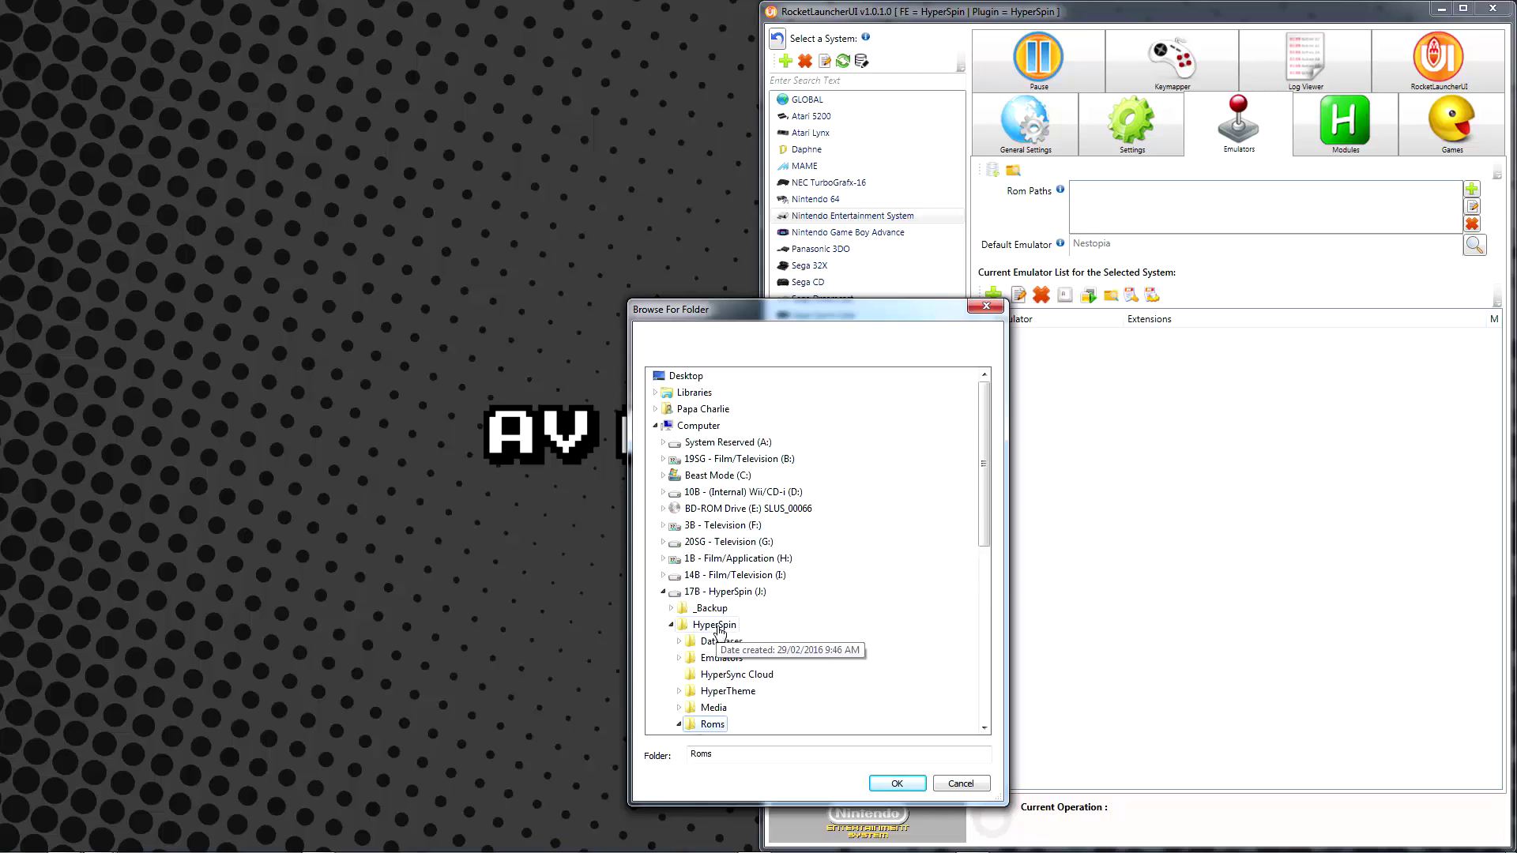
pyautogui.click(734, 642)
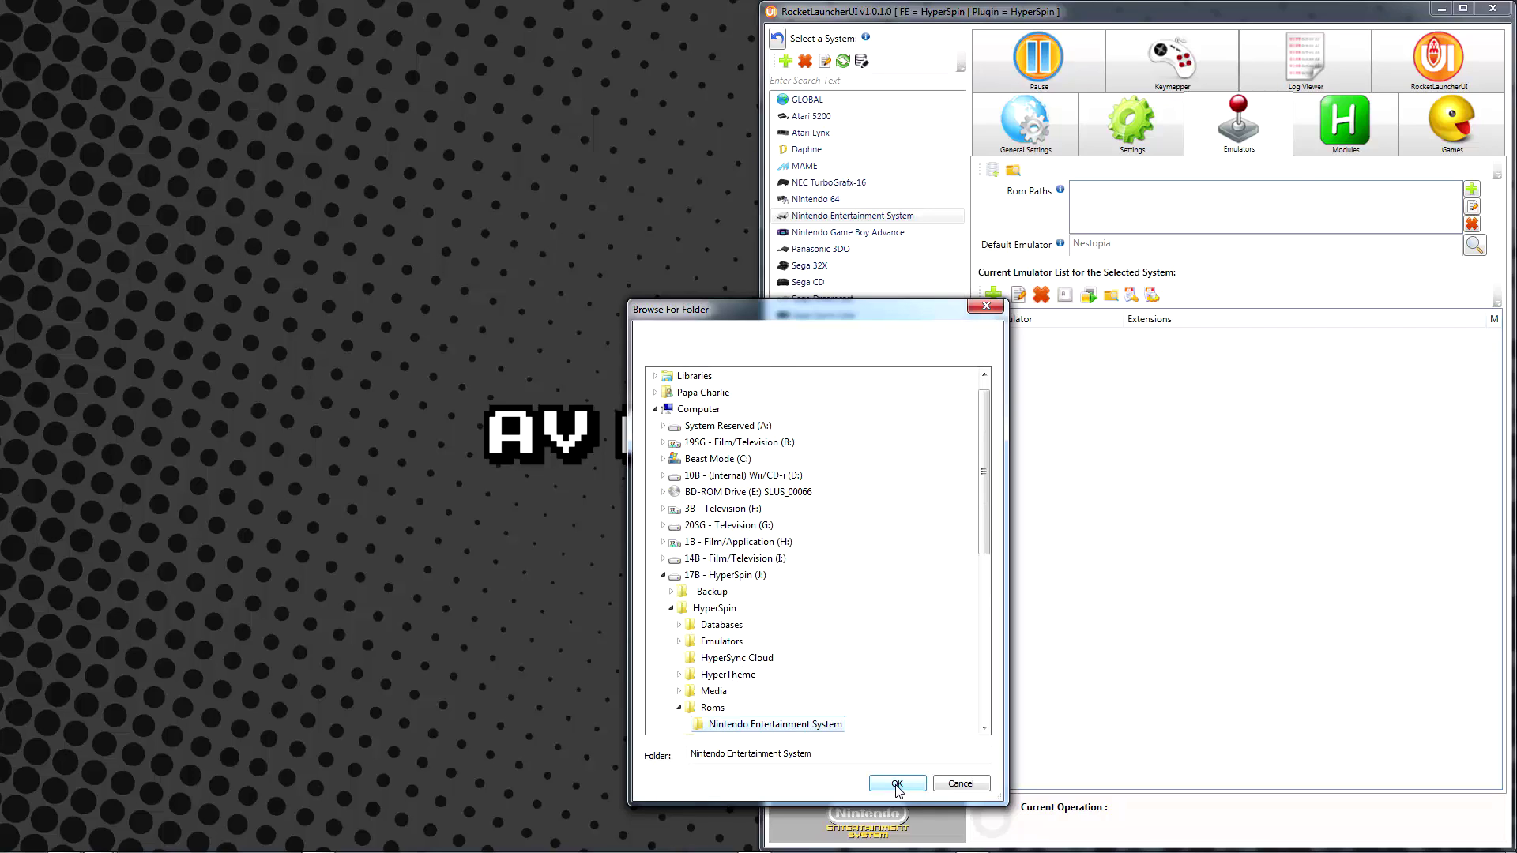
pyautogui.click(896, 784)
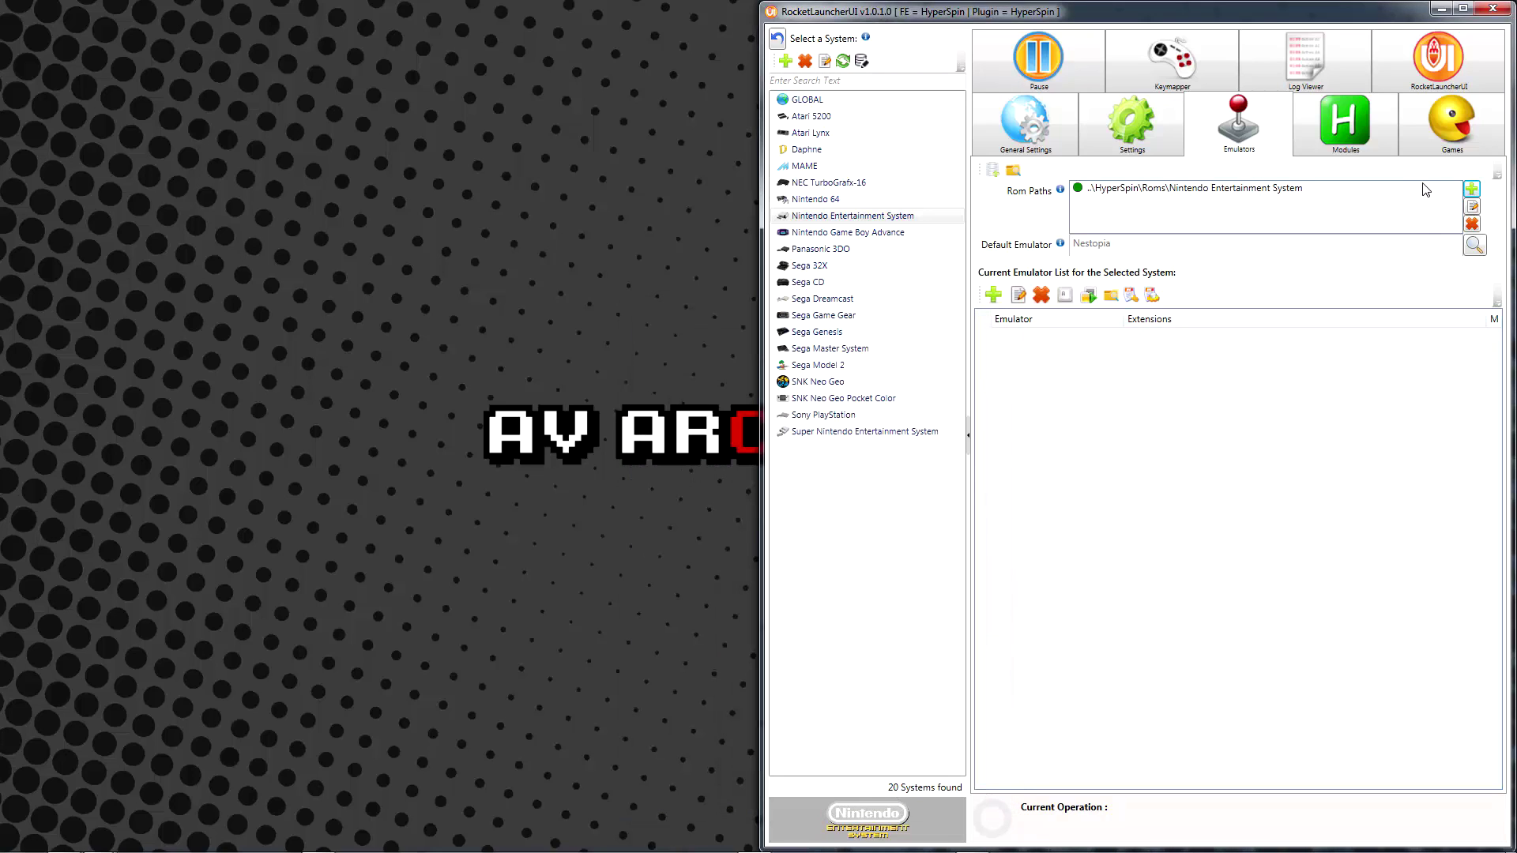
pyautogui.click(1346, 191)
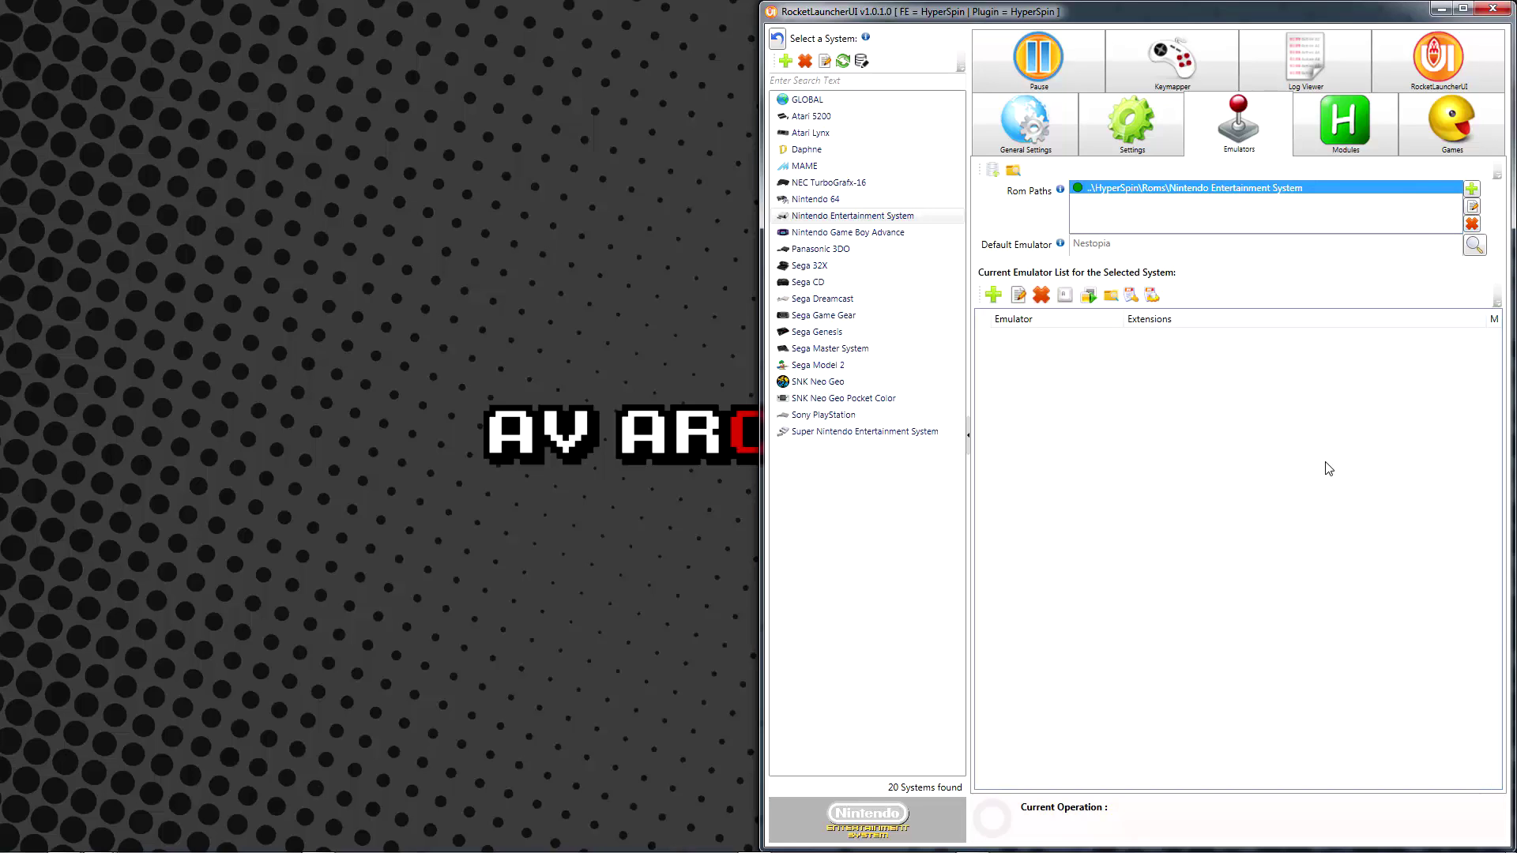
# - Audit the Nintendo Entertainment System games and look through the list to see which ROMs are found
pyautogui.click(1443, 131)
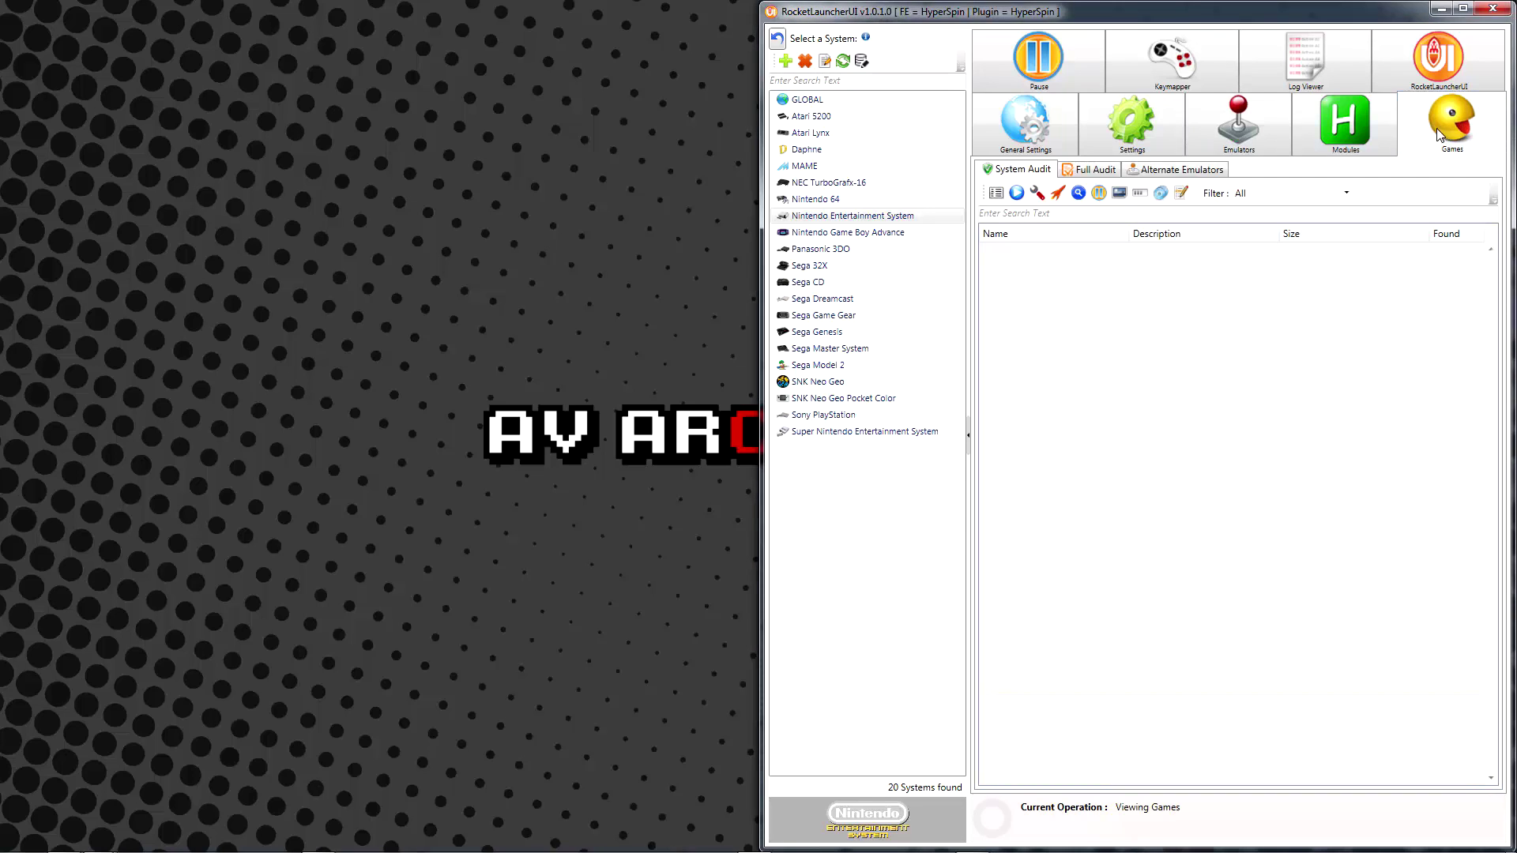
pyautogui.click(1017, 194)
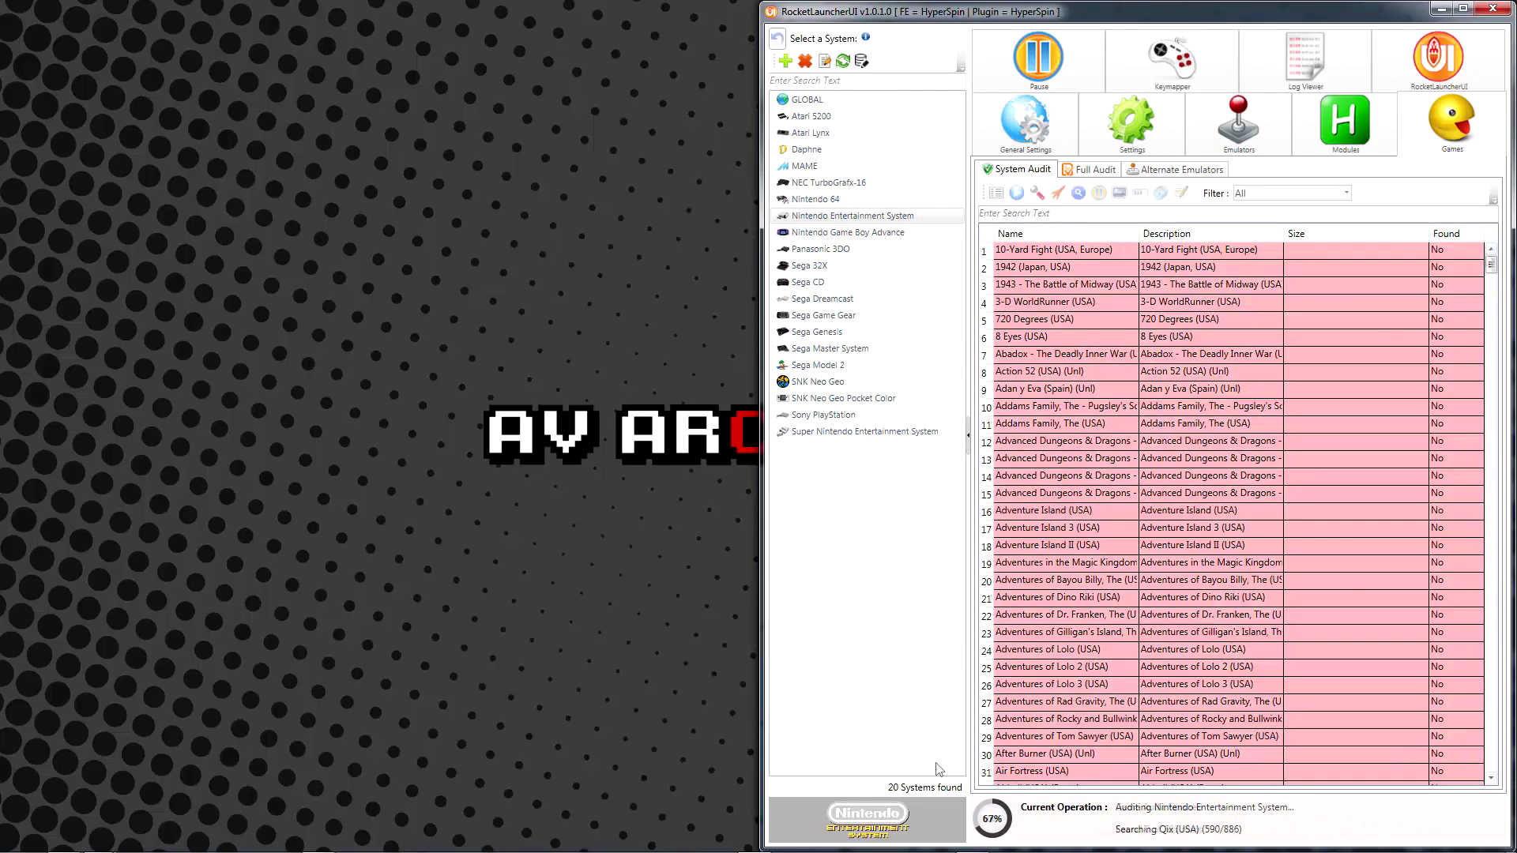
pyautogui.moveTo(1491, 265); pyautogui.dragTo(1498, 776)
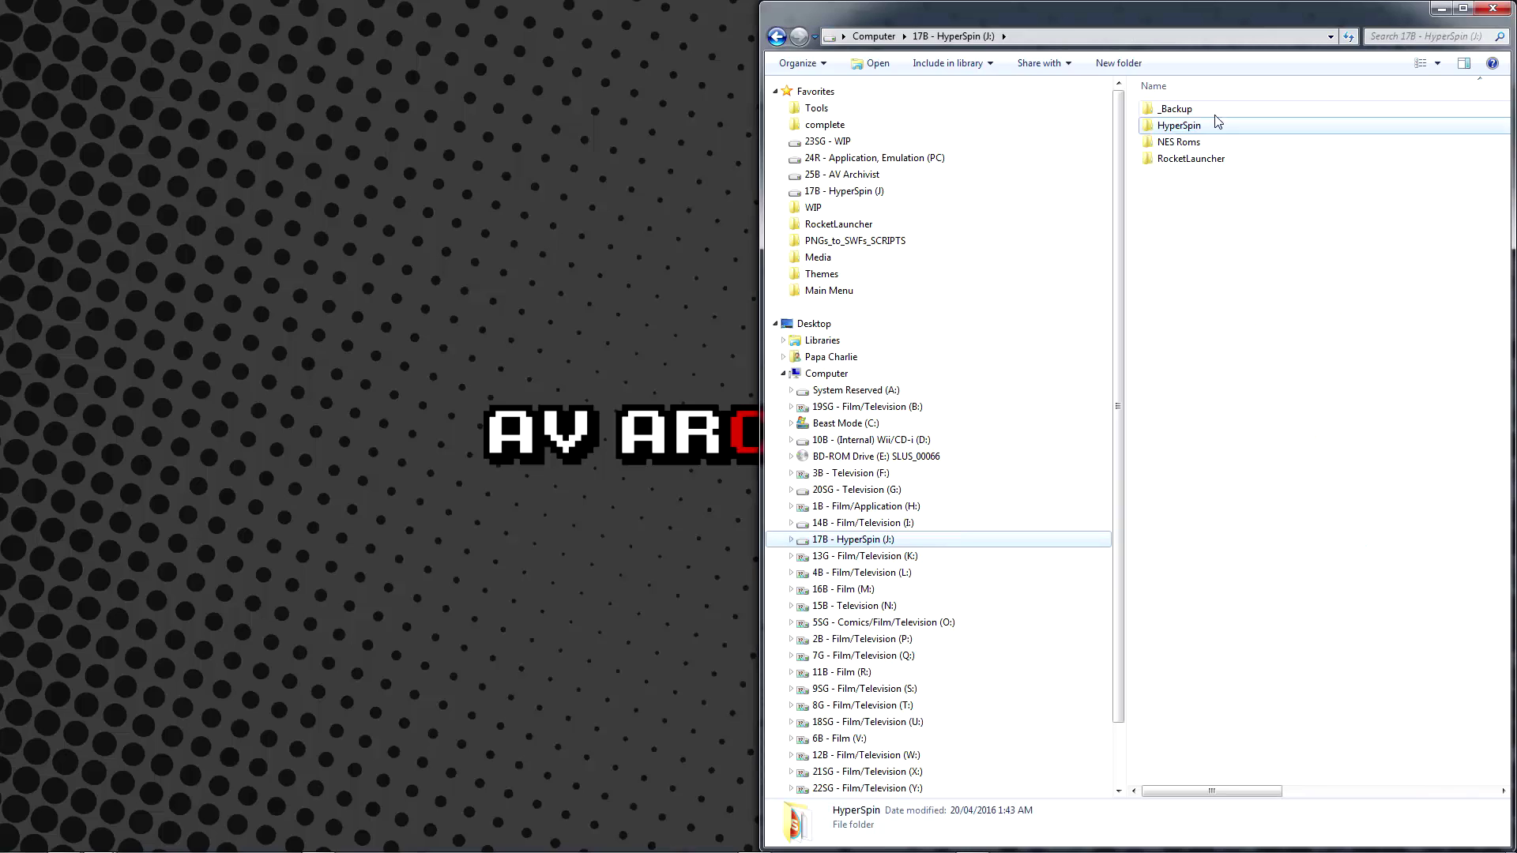
# - In Windows Explorer, create a new folder named Utilities inside the HyperSpin folder on drive J
pyautogui.doubleClick(1216, 122)
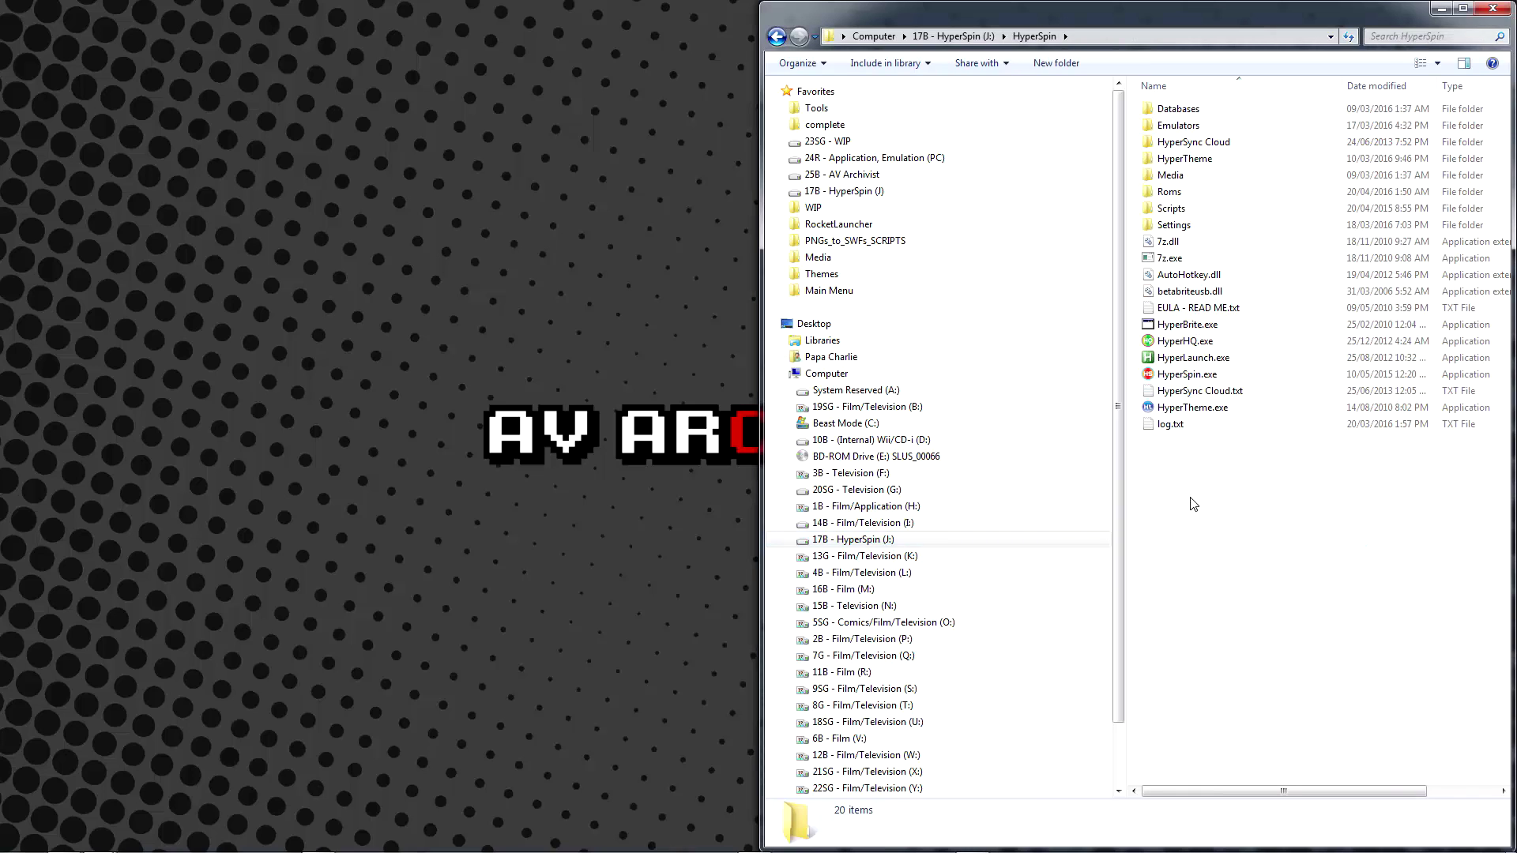
pyautogui.hotkey('ctrl', 'shift', 'n')
pyautogui.write('Utilities')
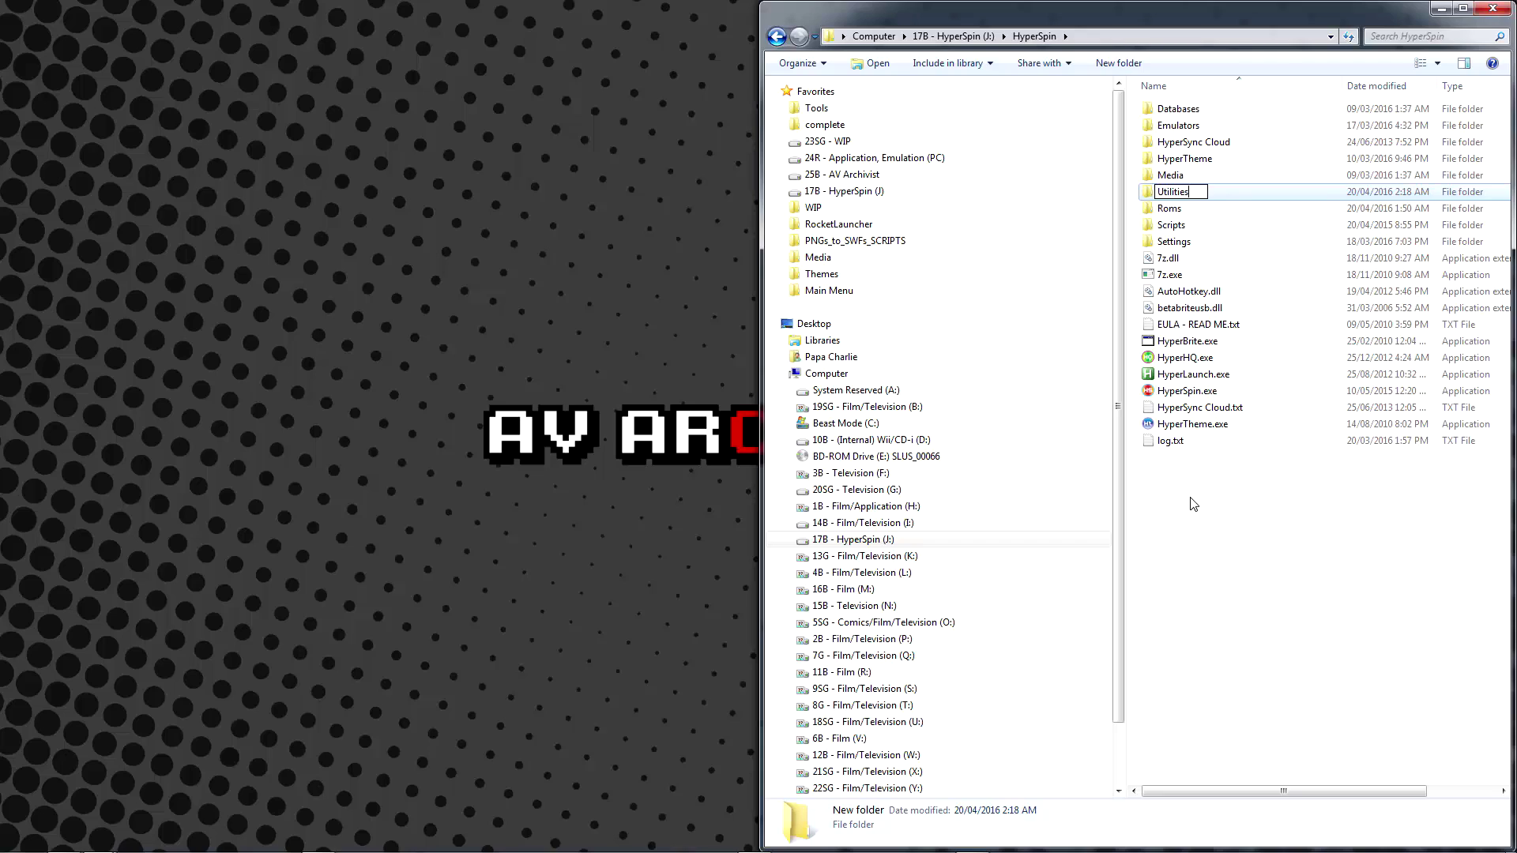
pyautogui.press('Return')
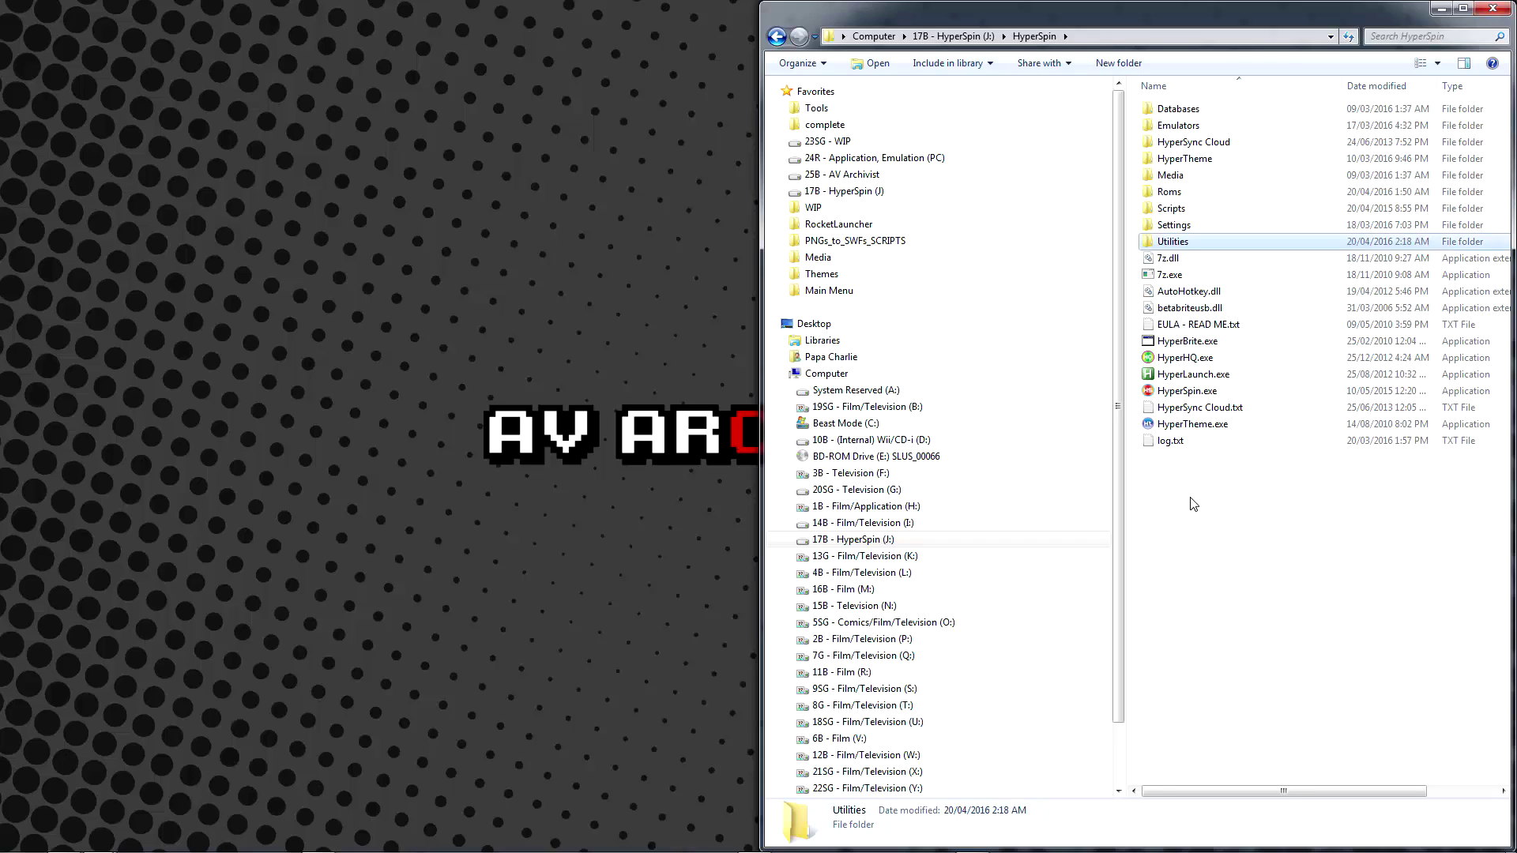
# - Create a new folder named Audit Tools inside the Utilities folder
pyautogui.press('Return')
pyautogui.hotkey('ctrl', 'shift', 'n')
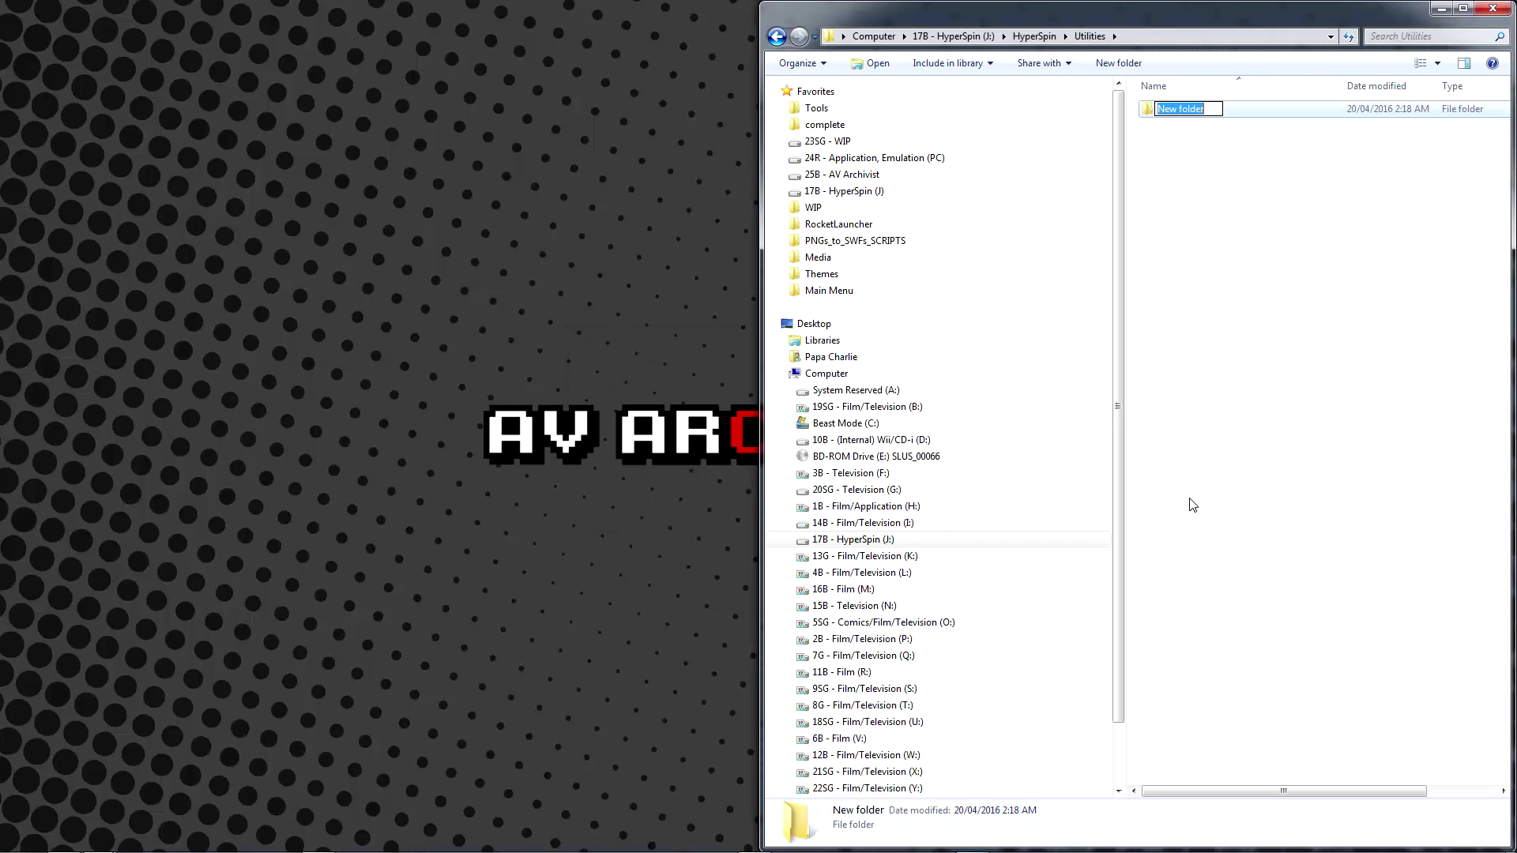
pyautogui.write('Audit Tools')
pyautogui.press('Return')
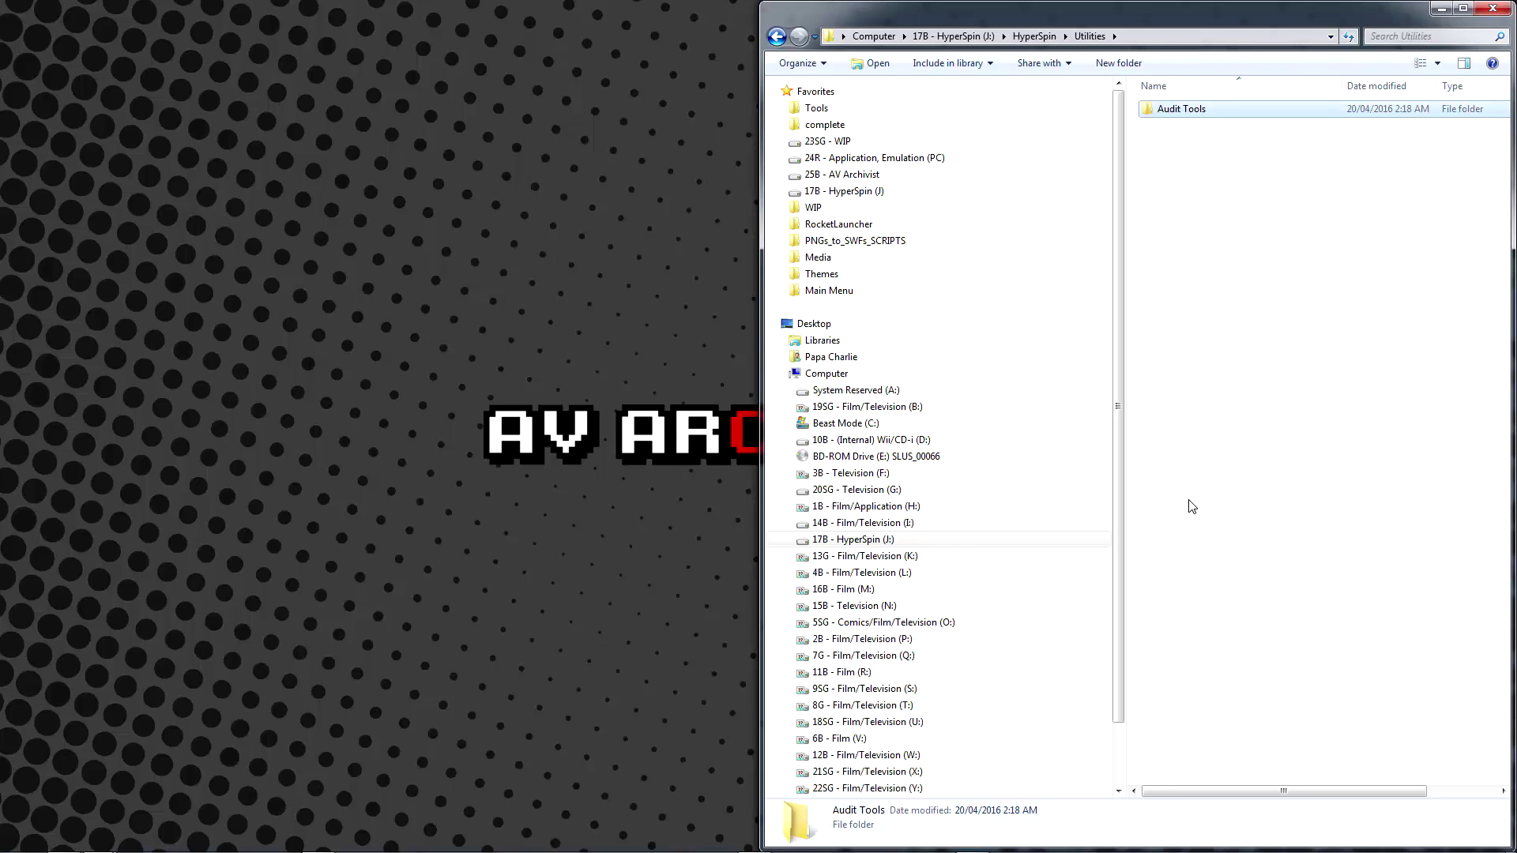
# - Open the Audit Tools folder and download Don's HyperSpin Tools 4.2.6 into it from the HyperSpin site in the browser
pyautogui.press('Return')
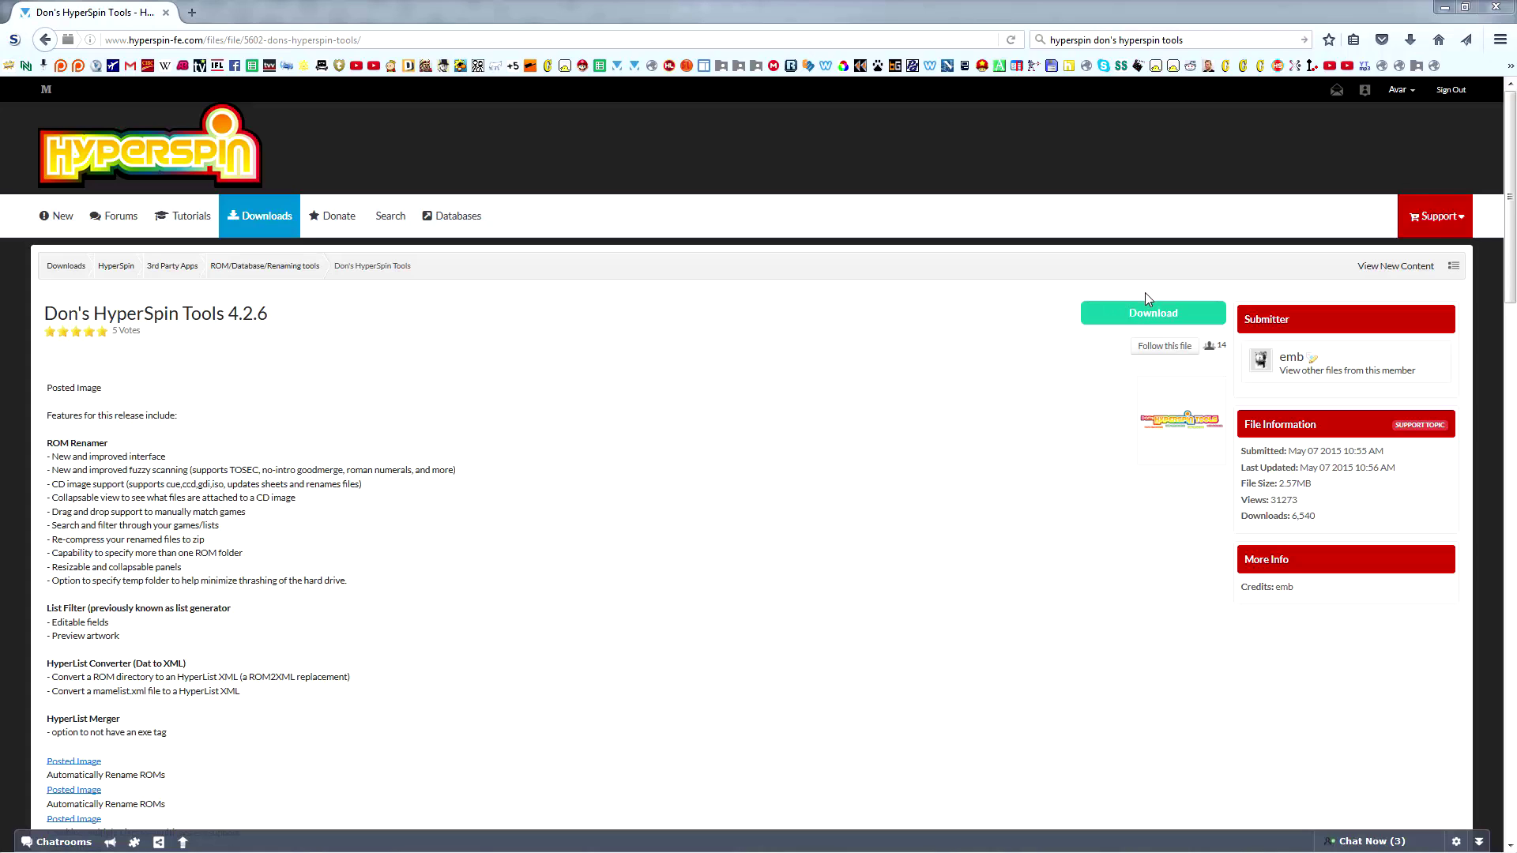
pyautogui.click(1141, 313)
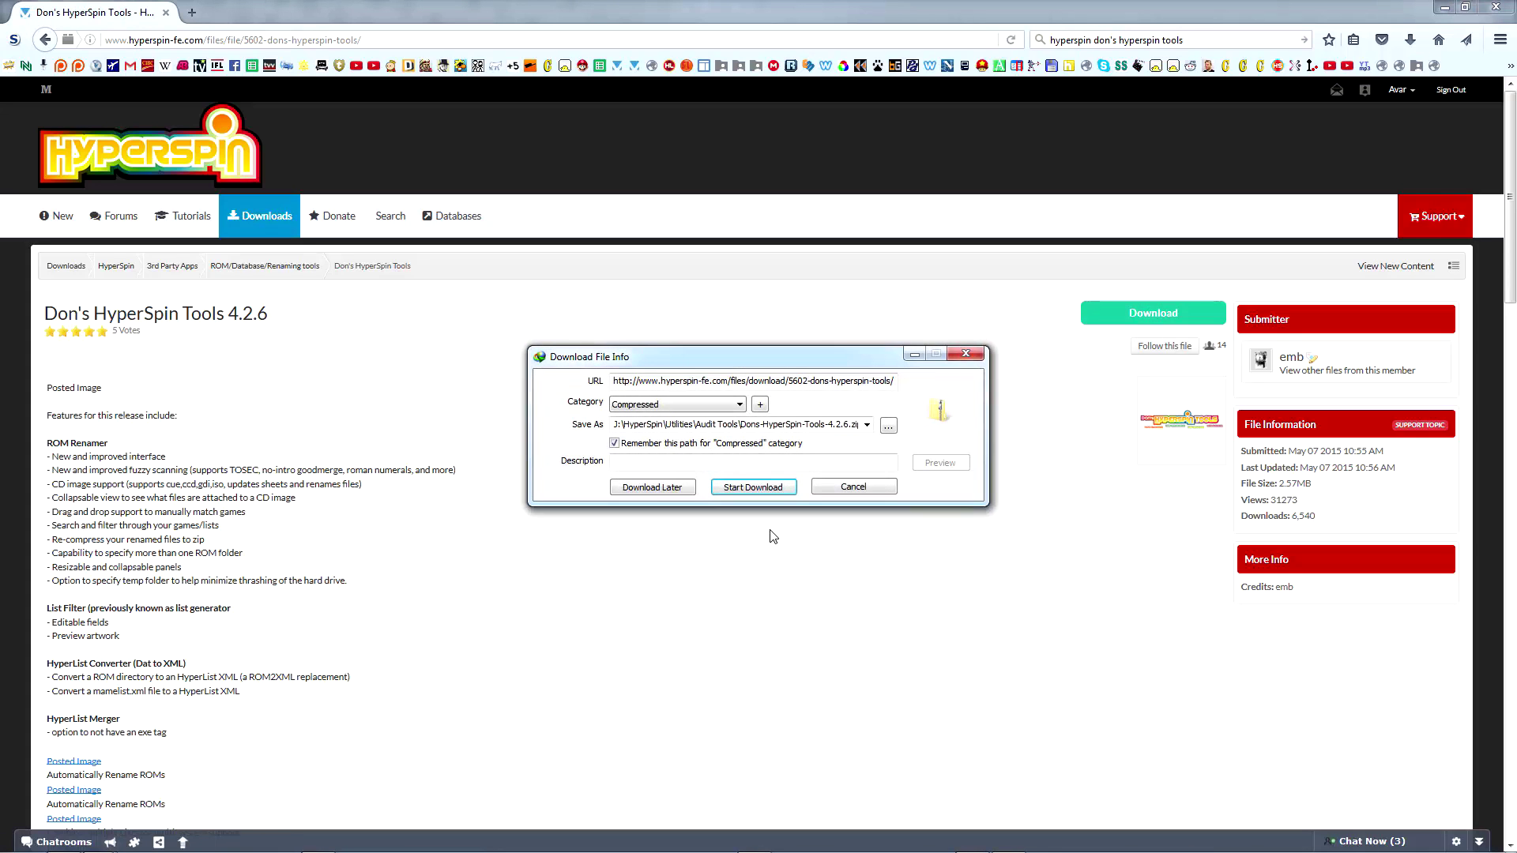
pyautogui.click(763, 488)
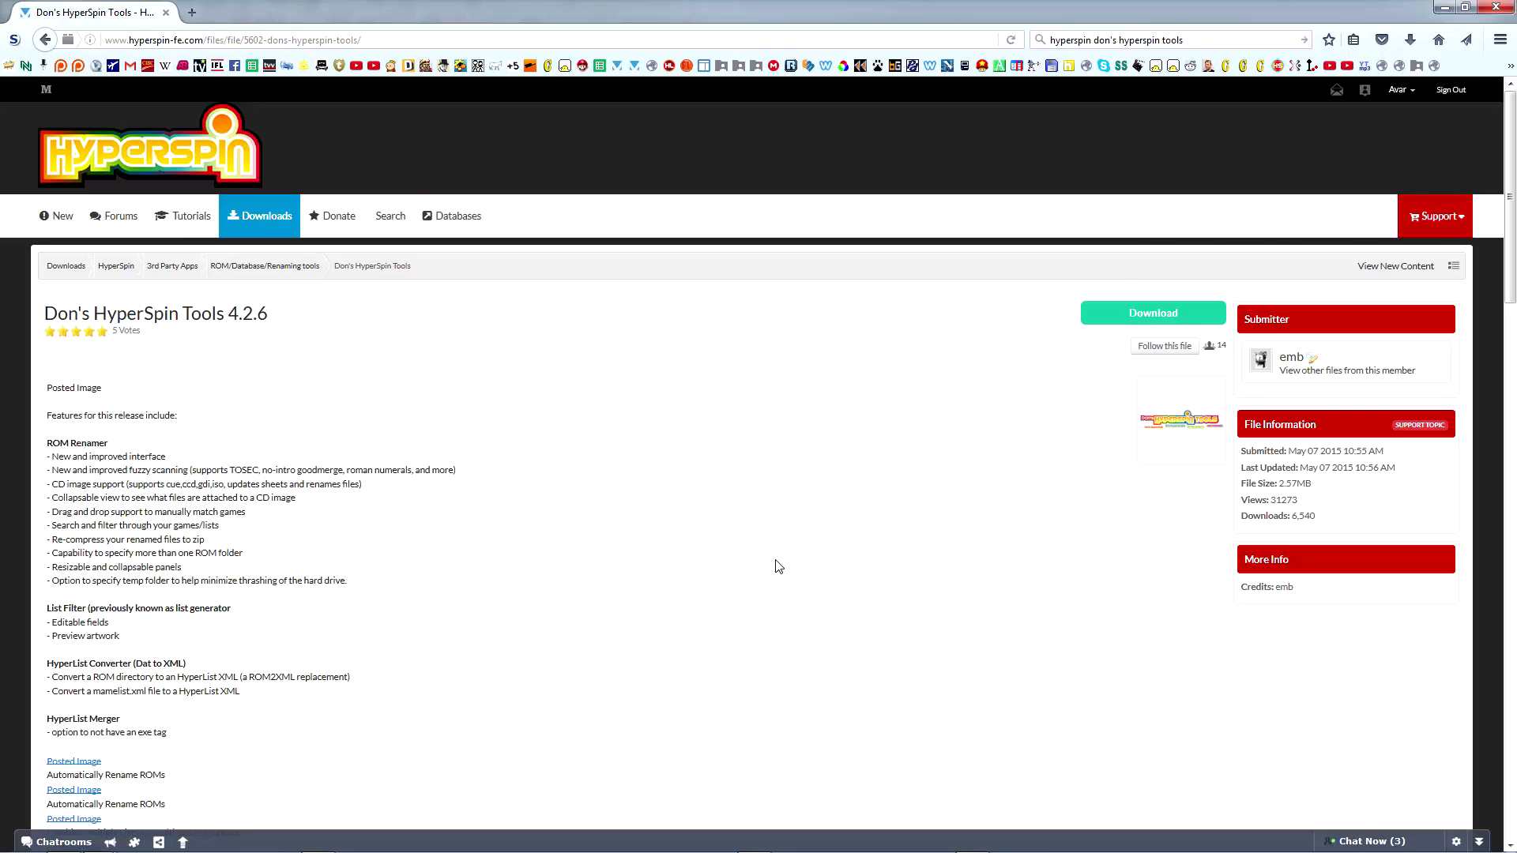
# - Extract Dons-HyperSpin-Tools-4.2.6.zip directly into the Audit Tools folder in Windows Explorer and delete the zip file
pyautogui.hotkey('alt', 'Tab')
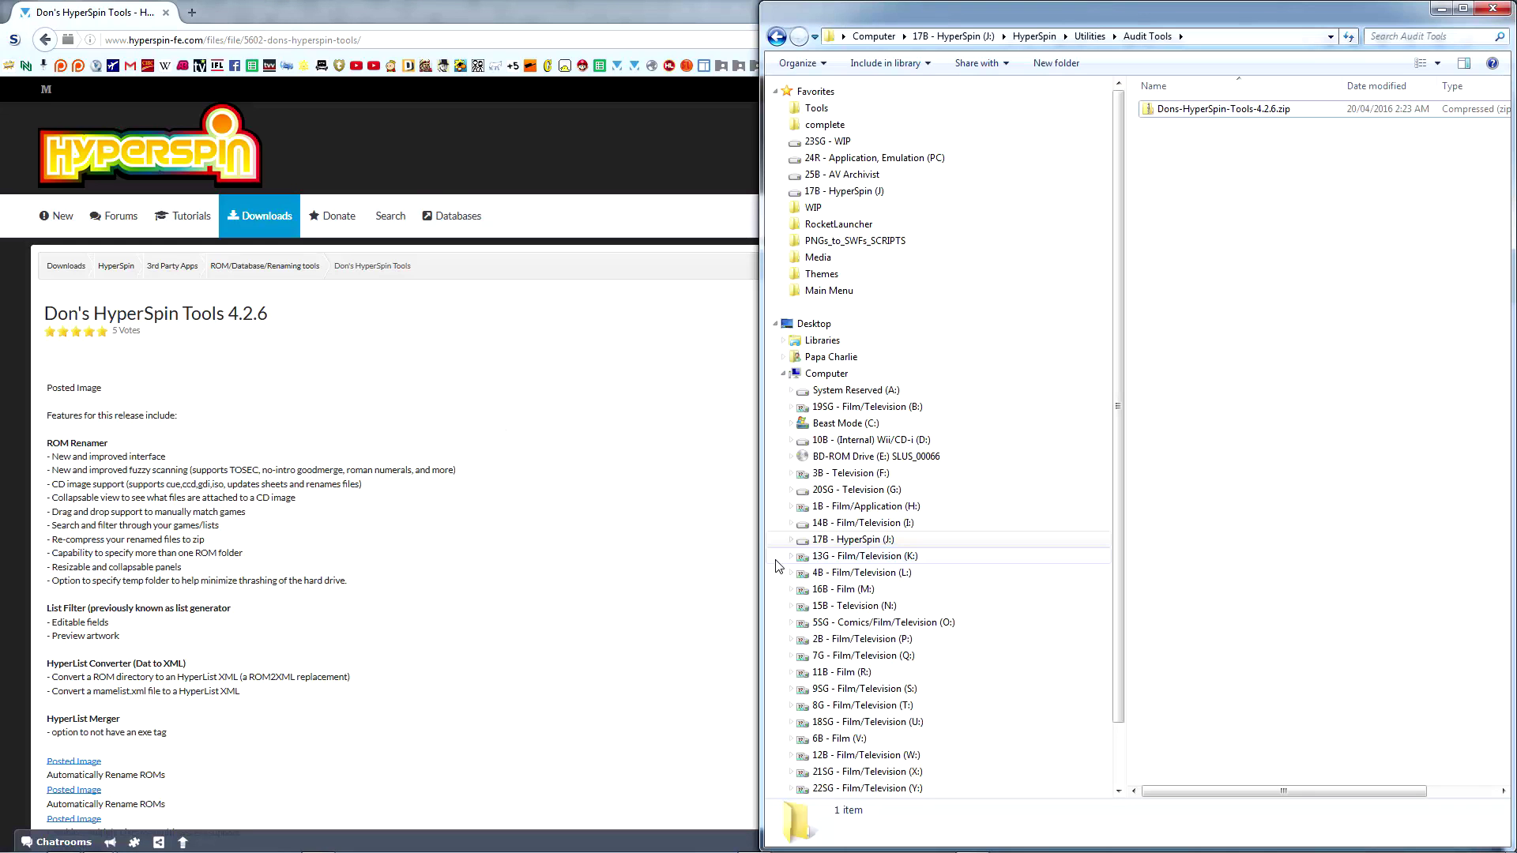
pyautogui.rightClick(1236, 117)
pyautogui.click(1235, 117)
pyautogui.rightClick(1235, 117)
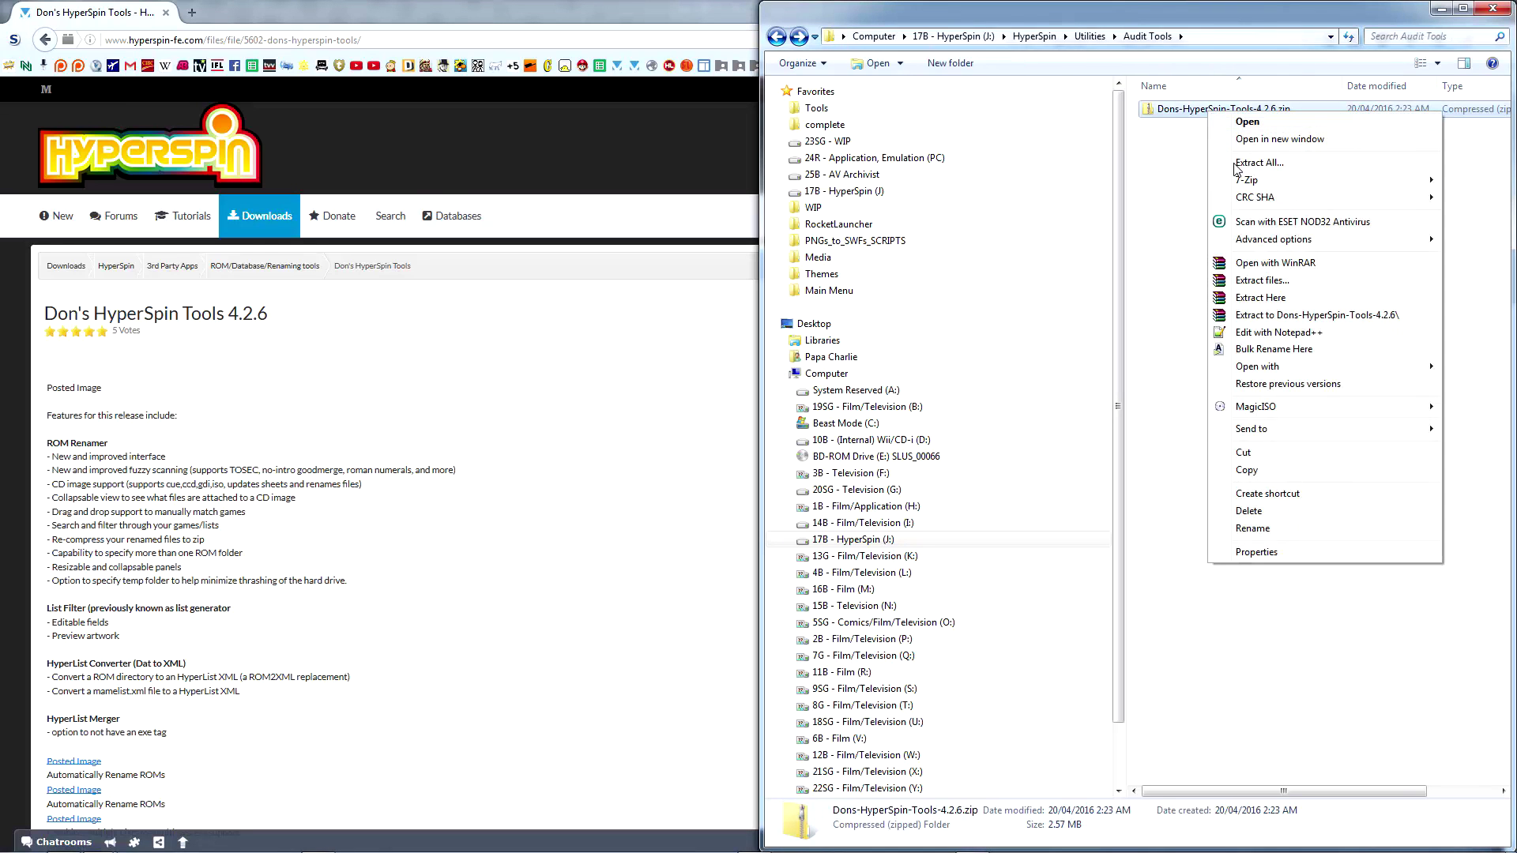
pyautogui.click(1256, 297)
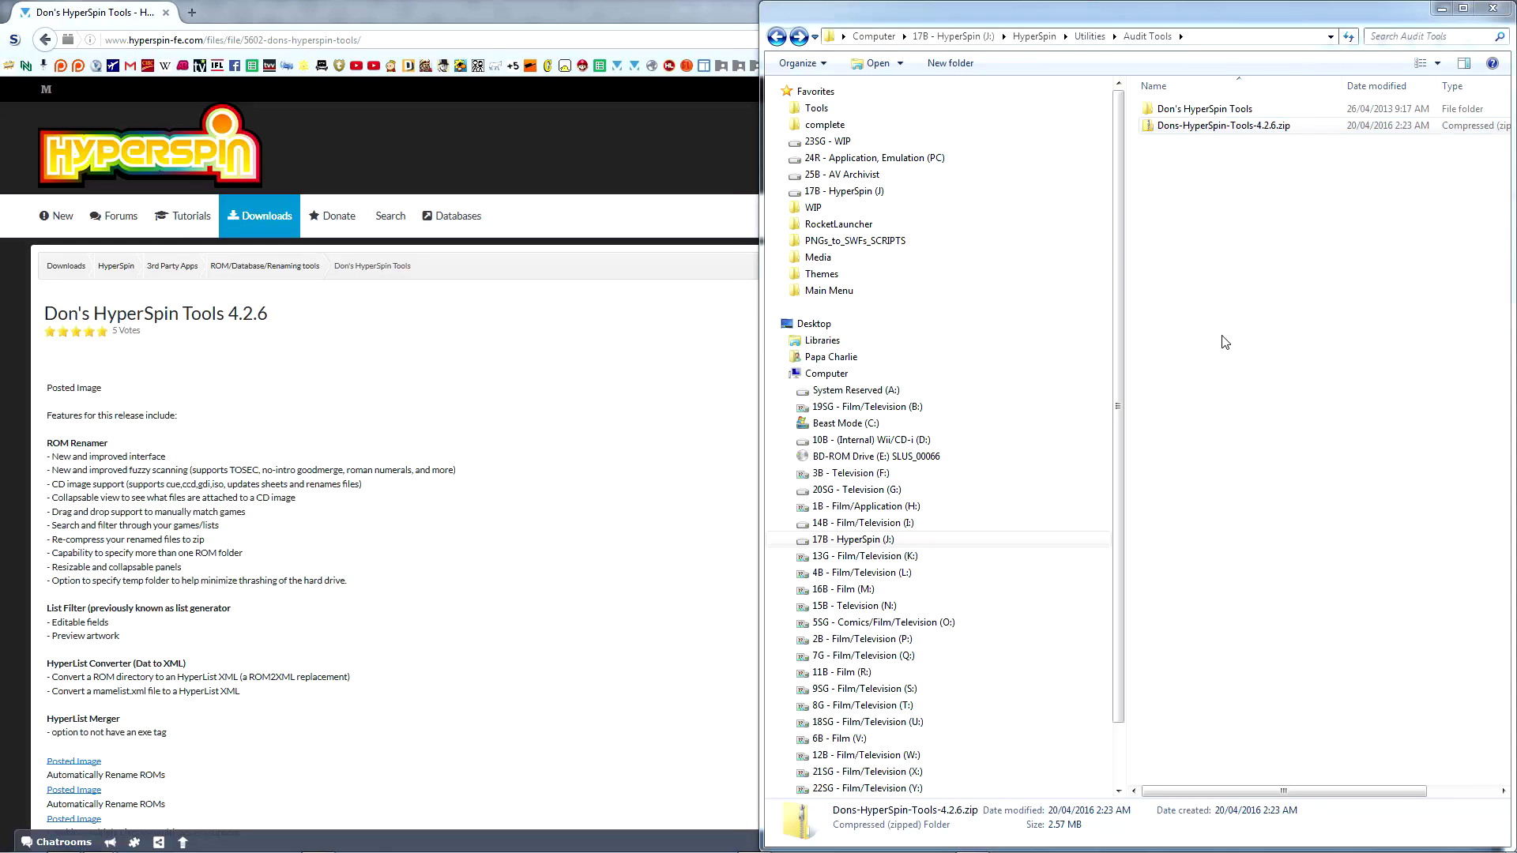
pyautogui.press('Delete')
pyautogui.press('Return')
# - Rename the extracted folder to Don's HyperSpin Tools 4.2.6
pyautogui.click(1266, 116)
pyautogui.click(1266, 116)
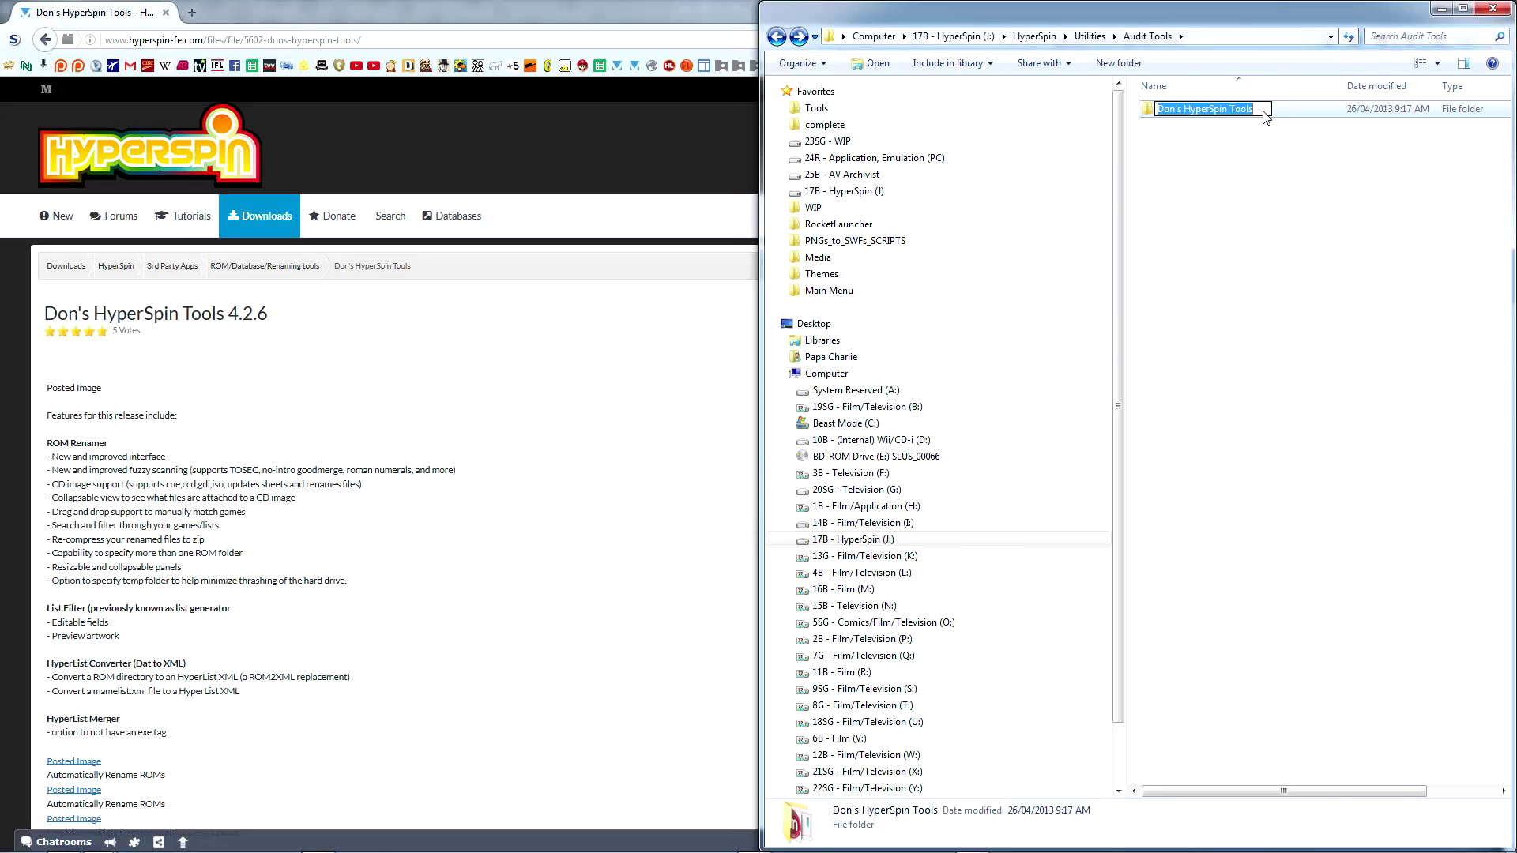
pyautogui.click(1267, 117)
pyautogui.write('4.2.6')
pyautogui.press('Return')
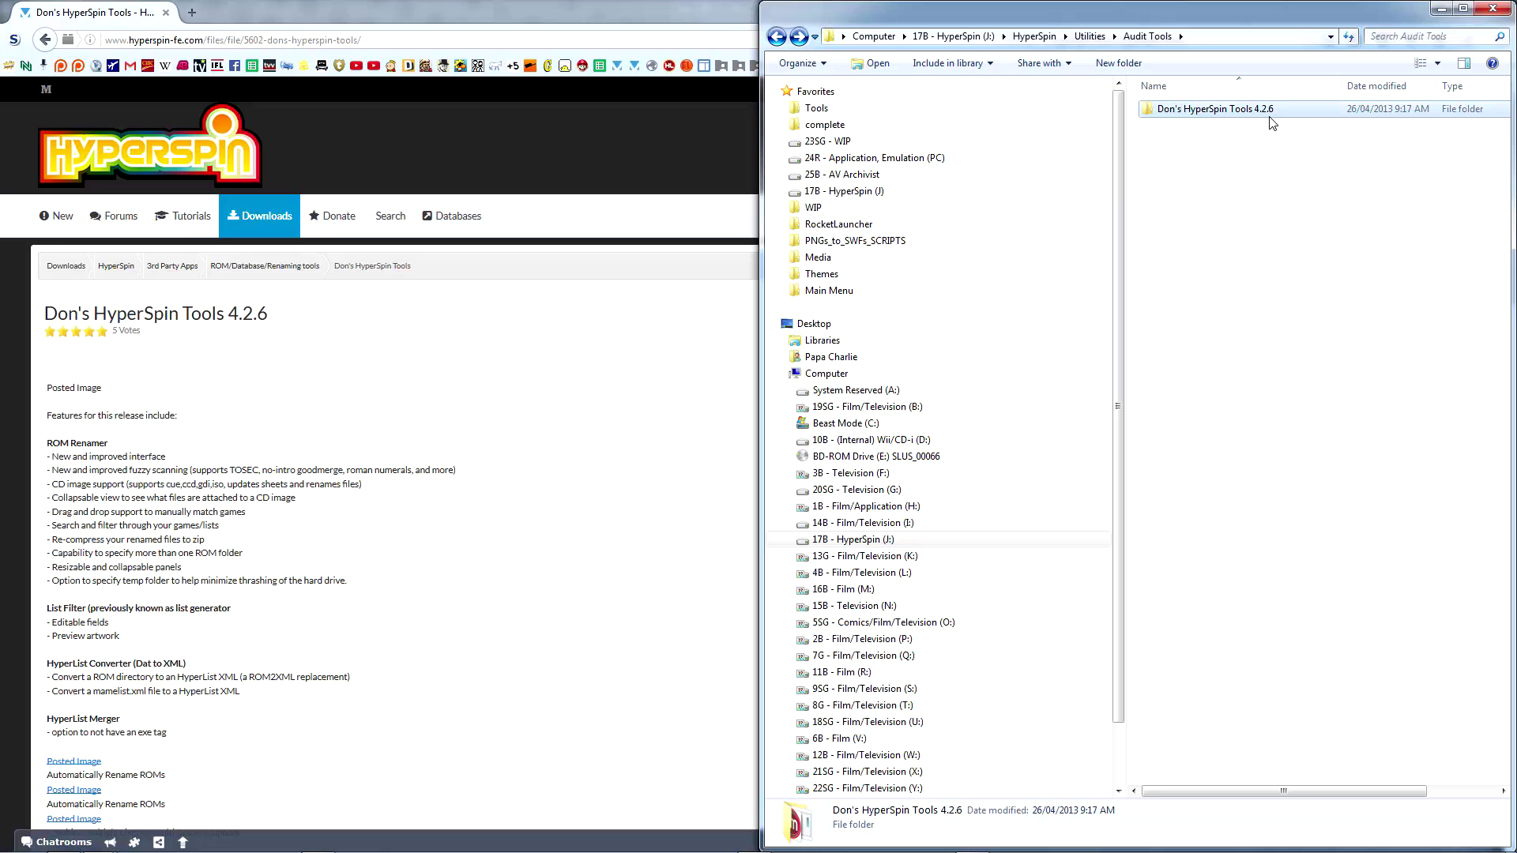
# - Launch Don's HyperSpin ROM Renamer from the renamed folder and load Nintendo Entertainment System.xml as its HyperList file
pyautogui.doubleClick(1238, 115)
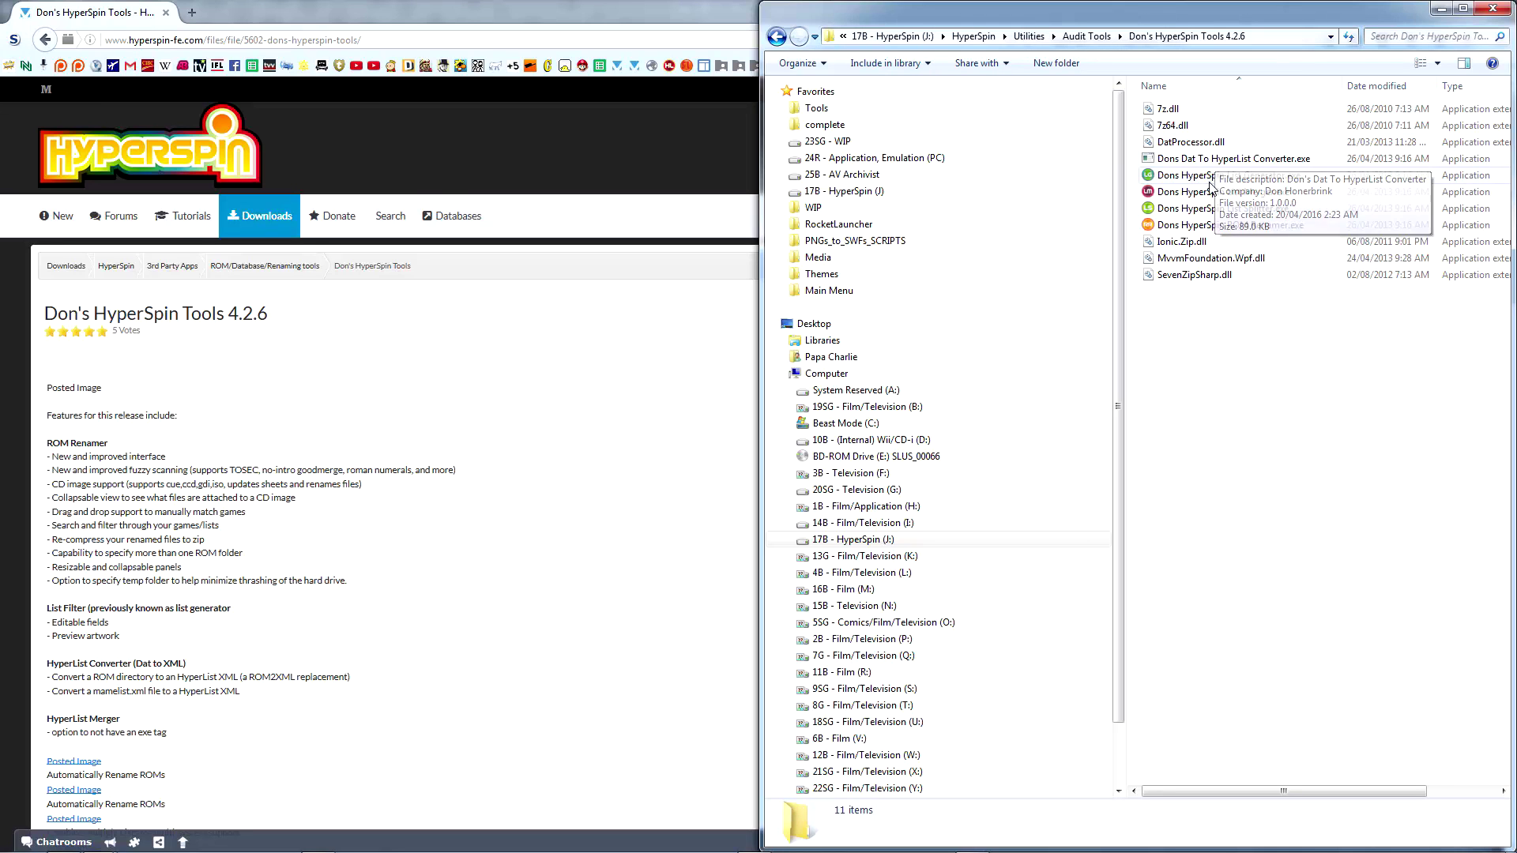
pyautogui.doubleClick(1207, 227)
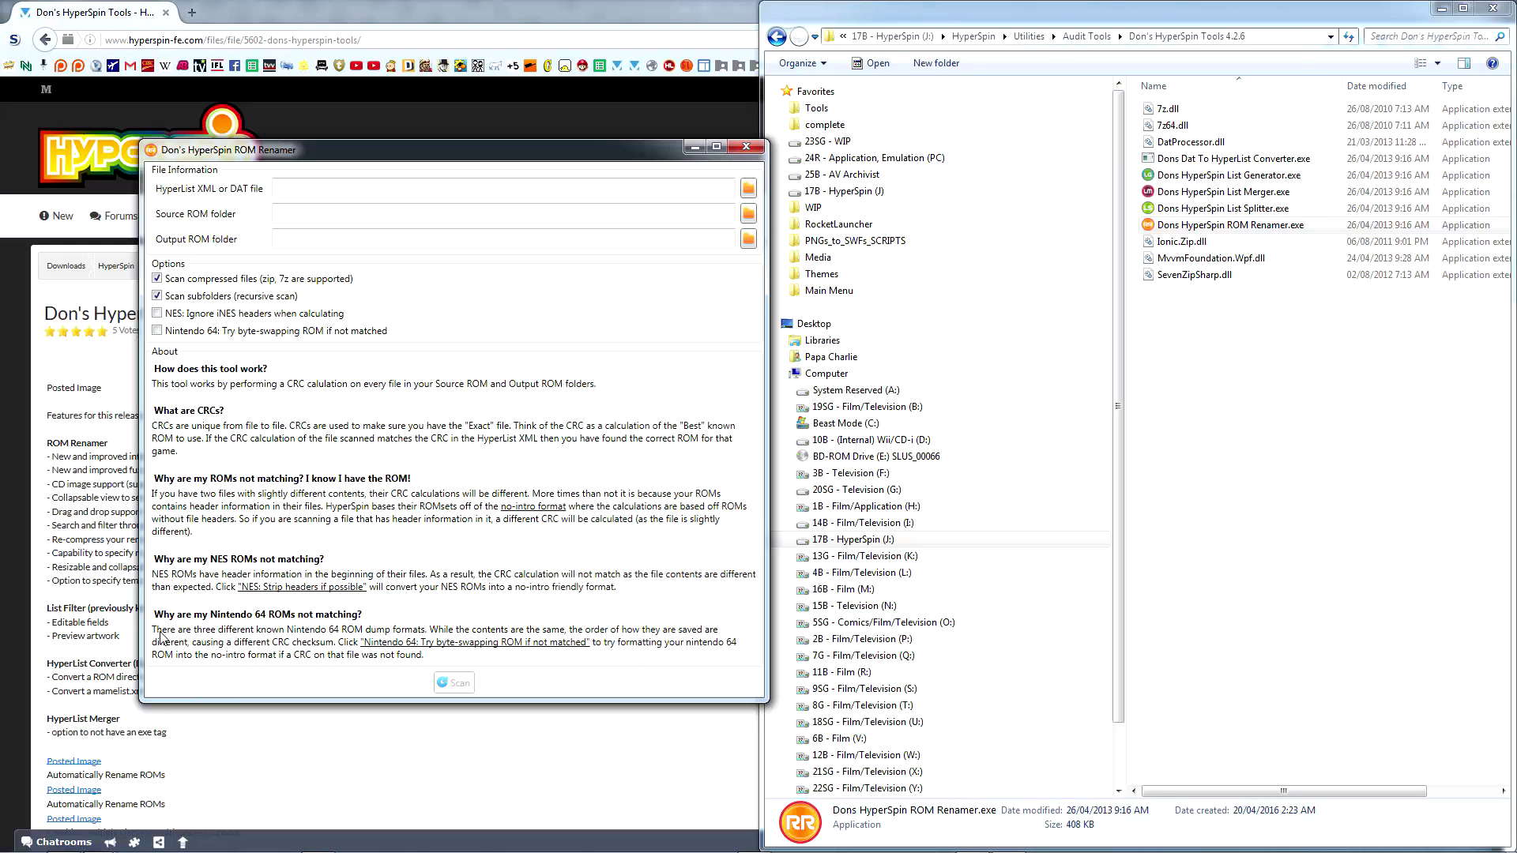
pyautogui.click(747, 188)
pyautogui.doubleClick(406, 240)
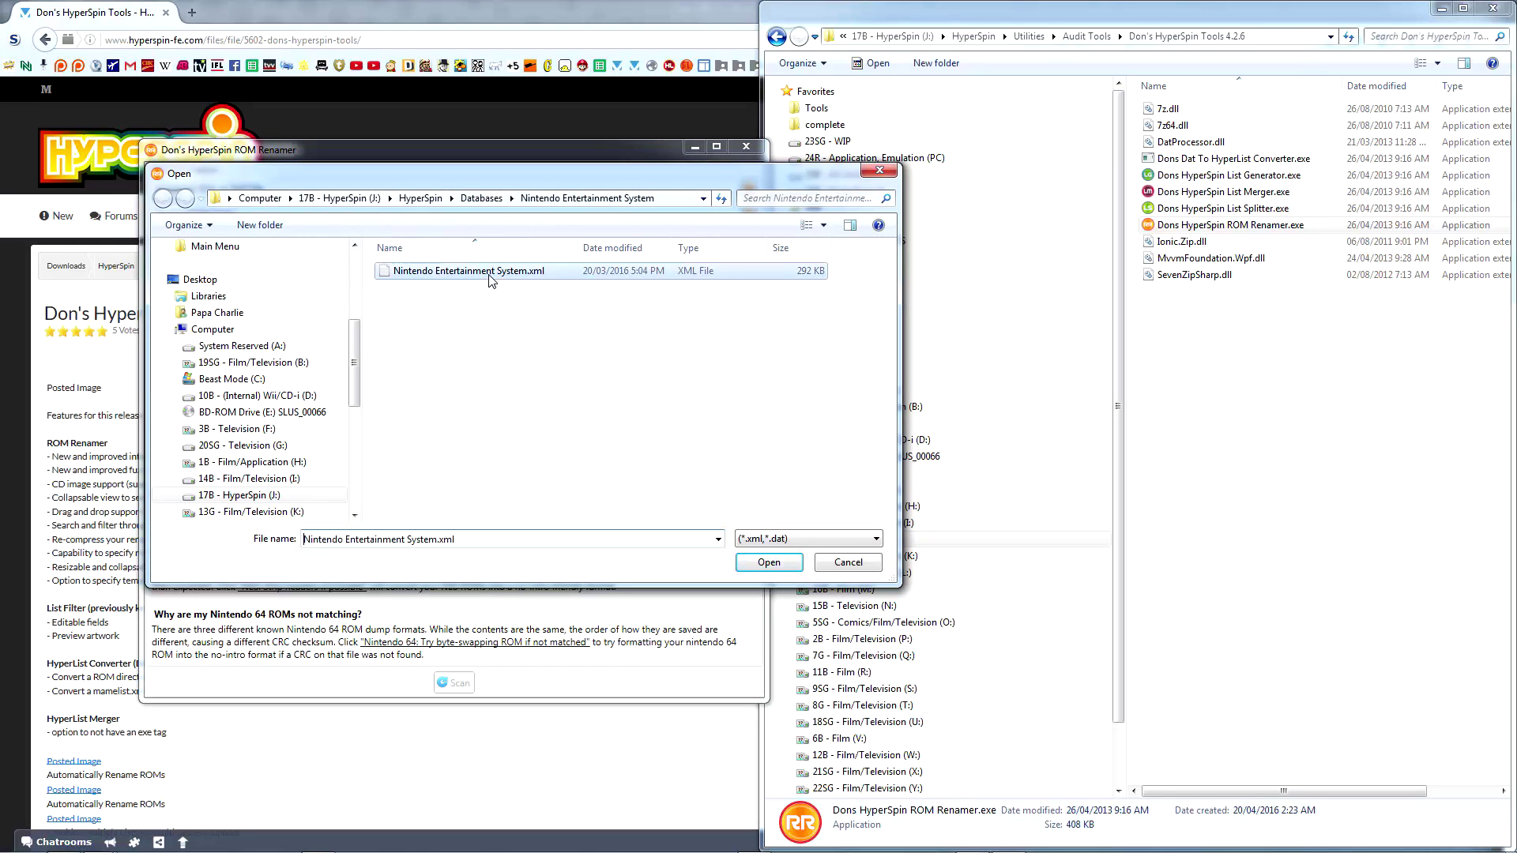
# - Set the source folder to HyperSpin\Roms\Nintendo Entertainment System and the output folder to J:\NES Roms, and scan the ROMs
pyautogui.click(748, 215)
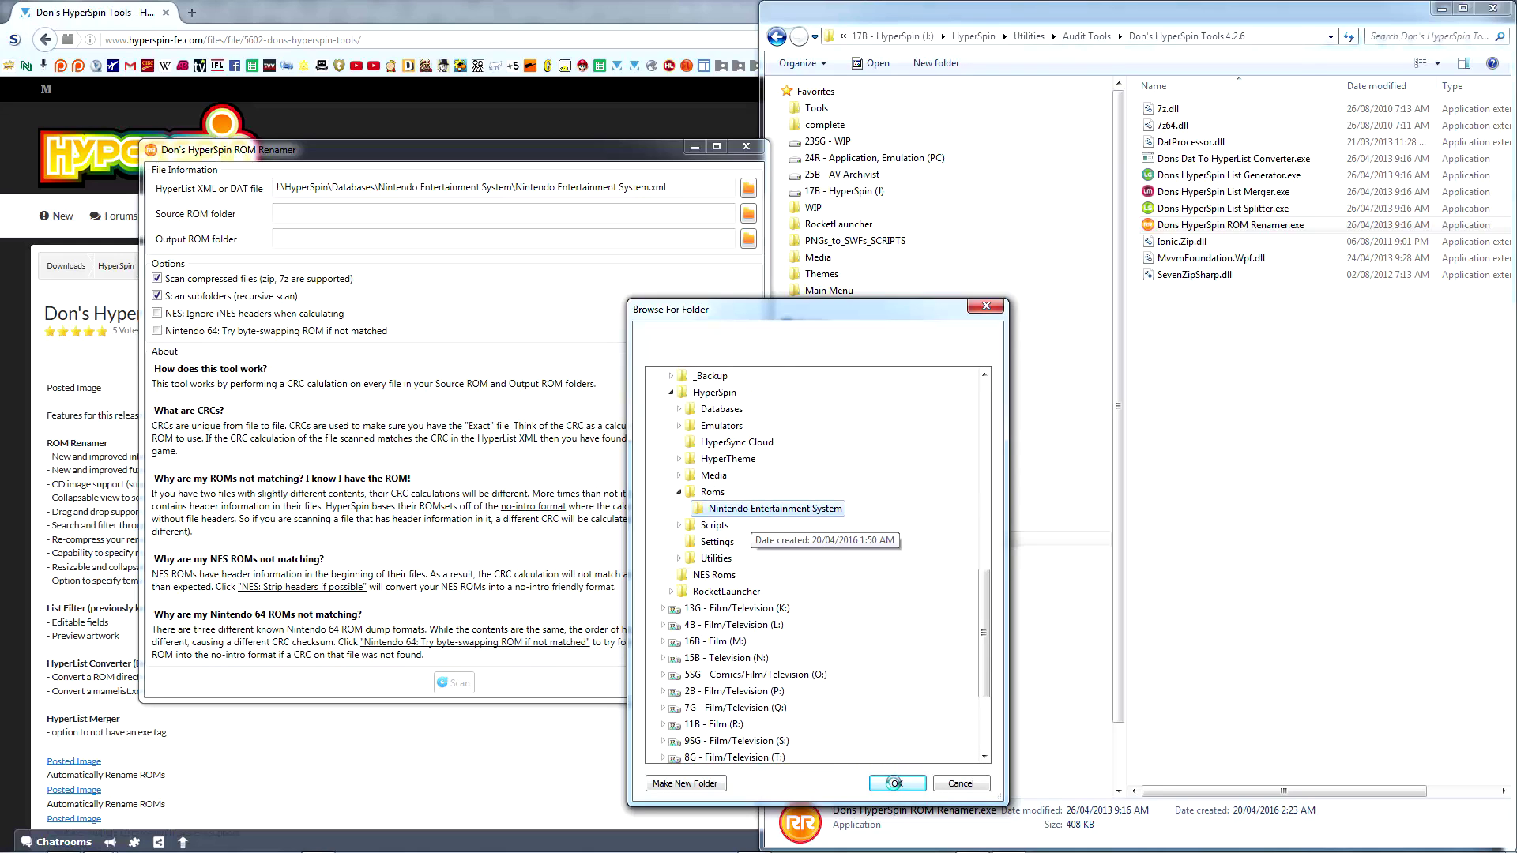
pyautogui.click(895, 783)
pyautogui.click(748, 239)
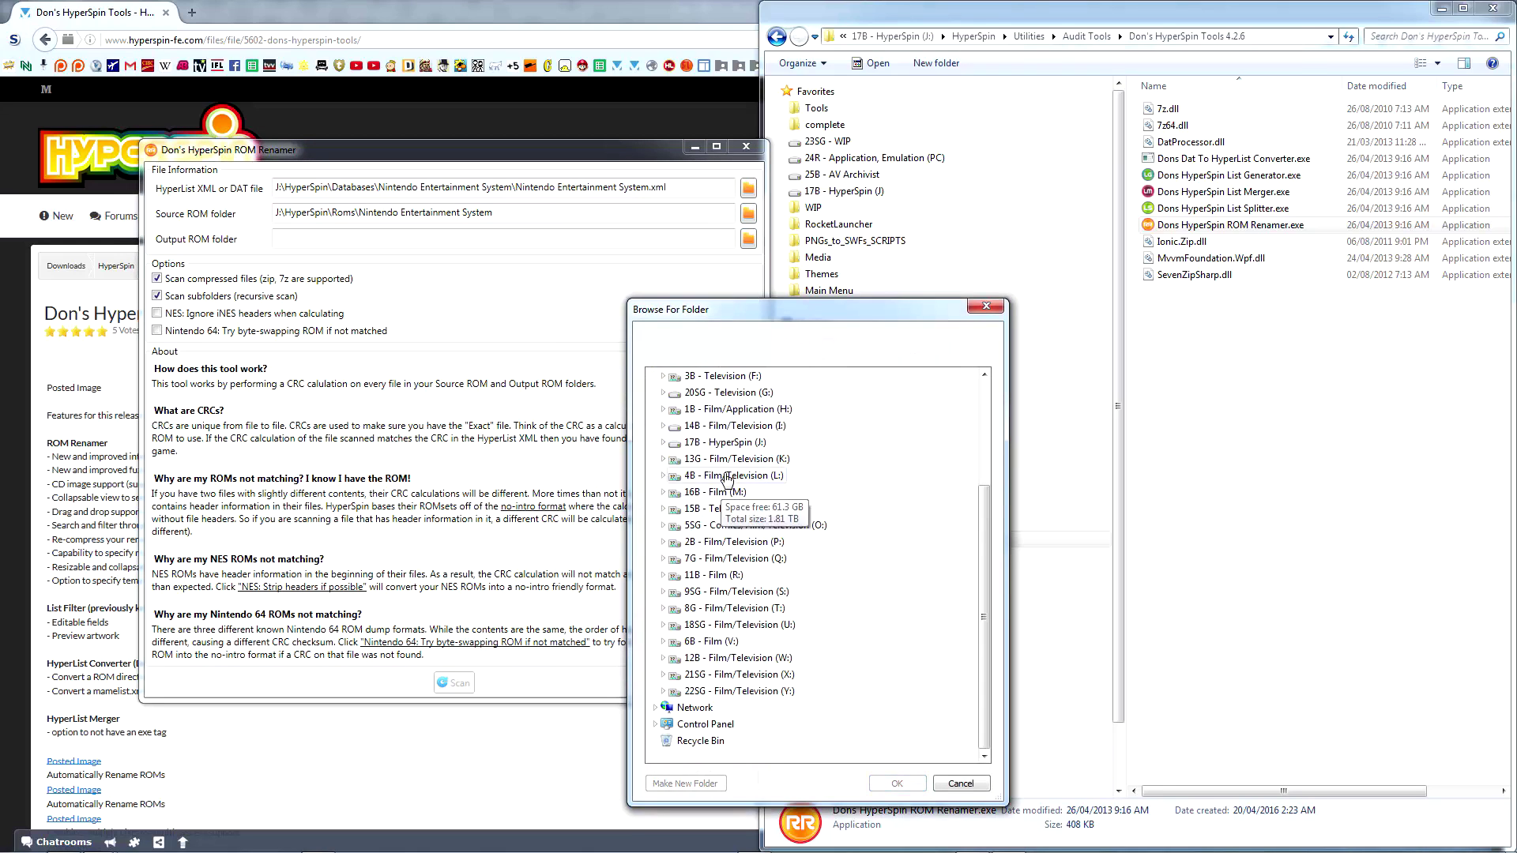
pyautogui.click(714, 541)
pyautogui.click(897, 783)
pyautogui.click(454, 682)
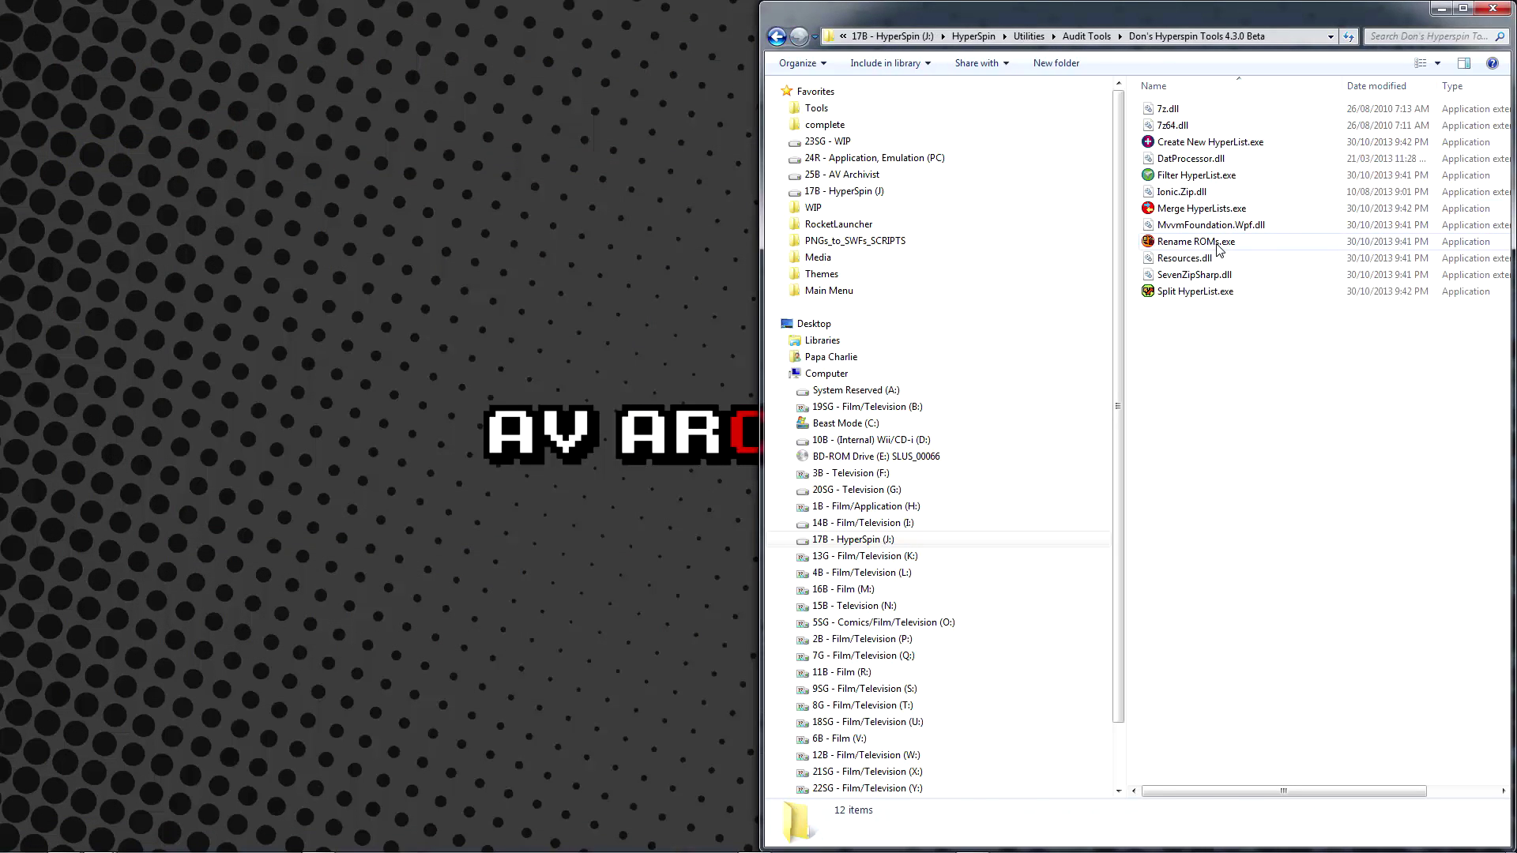
# - Launch Rename ROMs.exe from the Don's Hyperspin Tools 4.3.0 Beta folder
pyautogui.doubleClick(1217, 248)
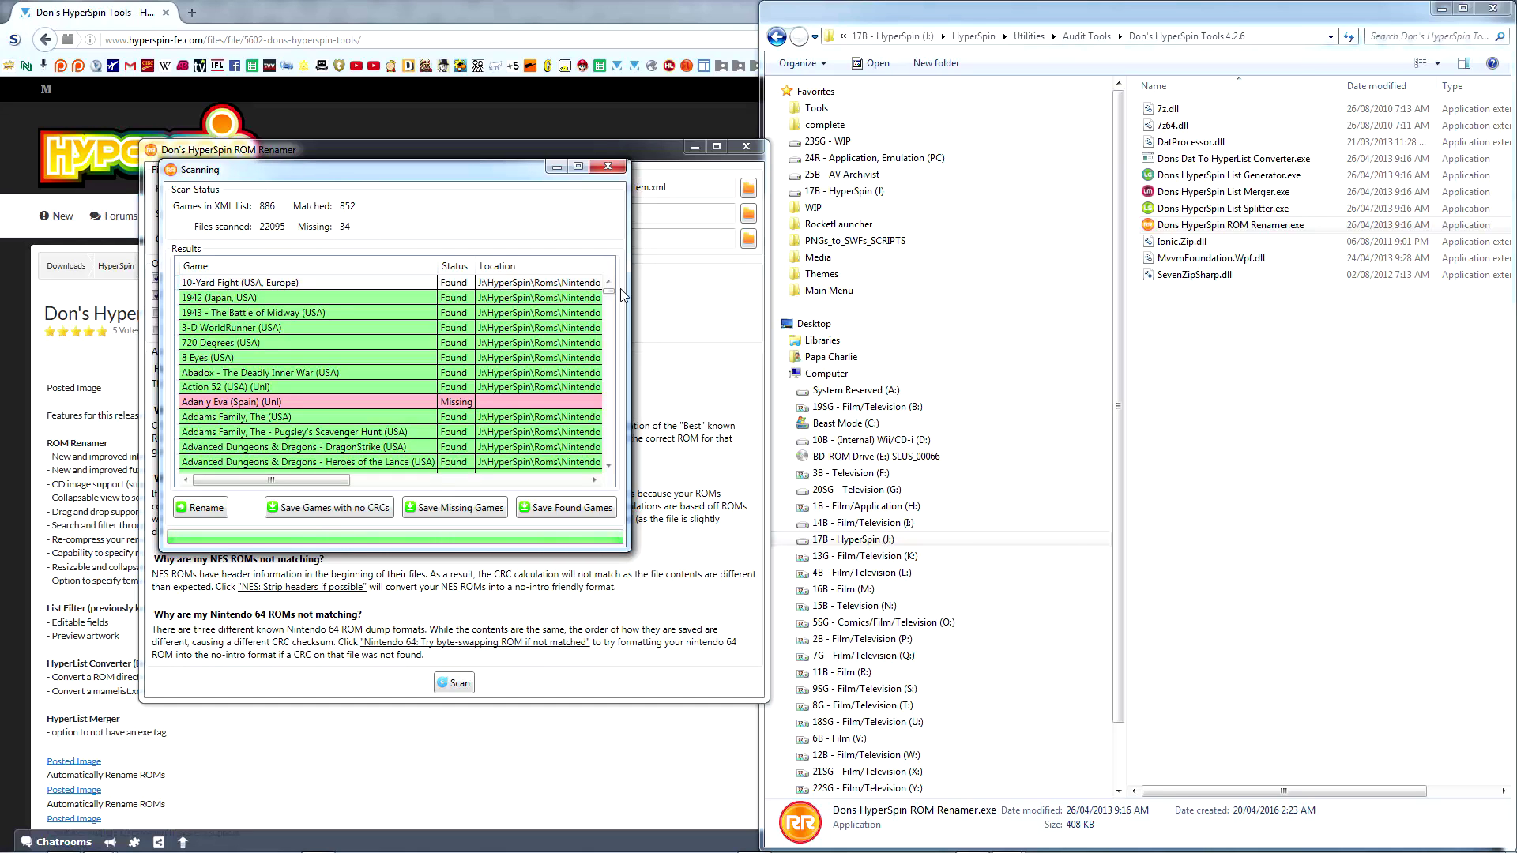
# - Review the scan results in Don's HyperSpin ROM Renamer and rename the matched games
pyautogui.moveTo(608, 290)
pyautogui.mouseDown()
pyautogui.moveTo(611, 462)
pyautogui.moveTo(608, 290)
pyautogui.mouseUp()
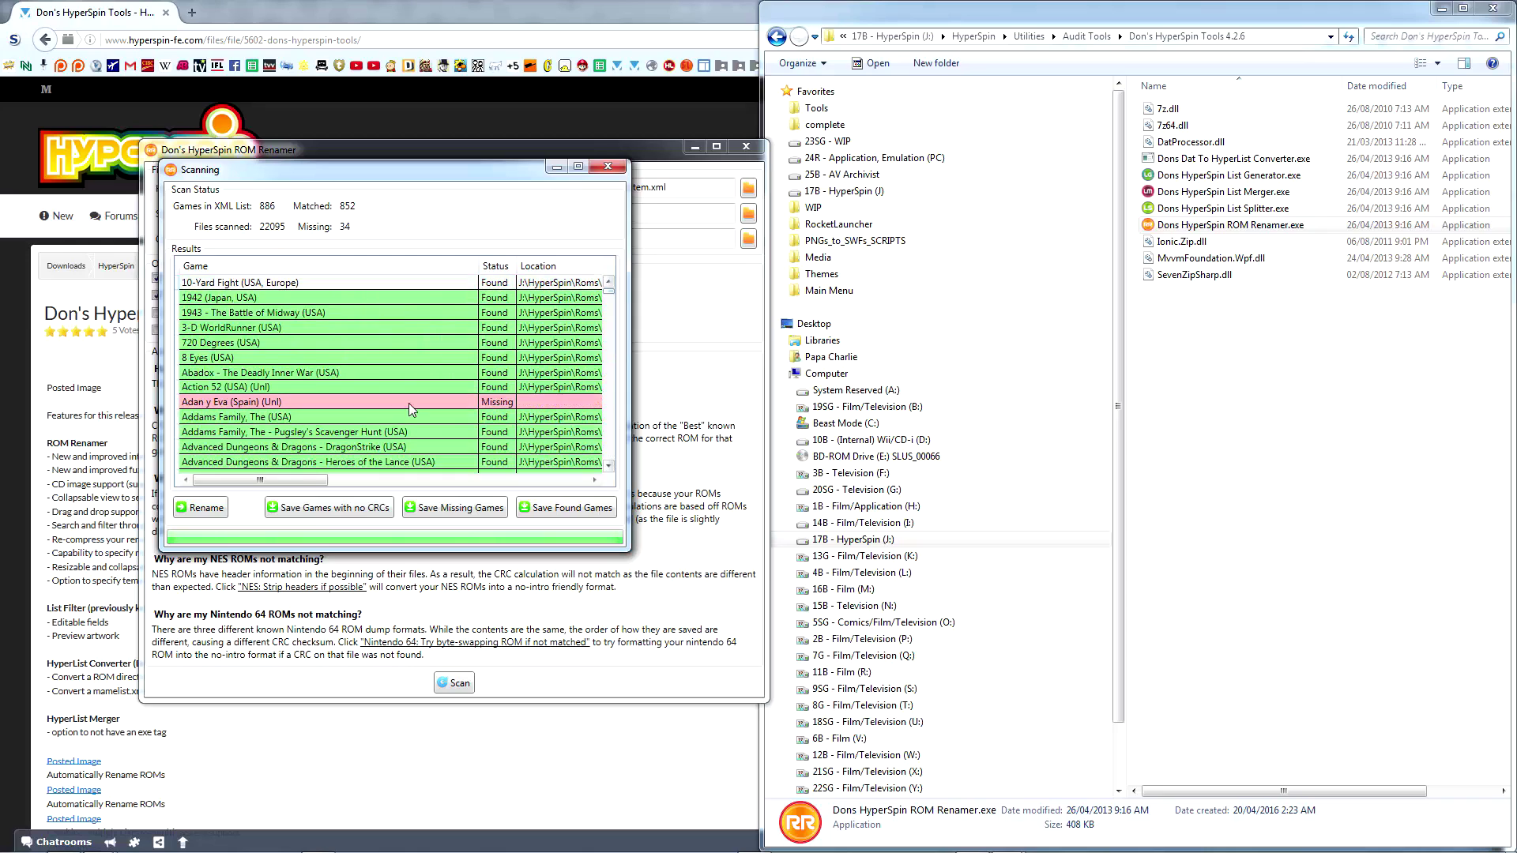
pyautogui.click(204, 508)
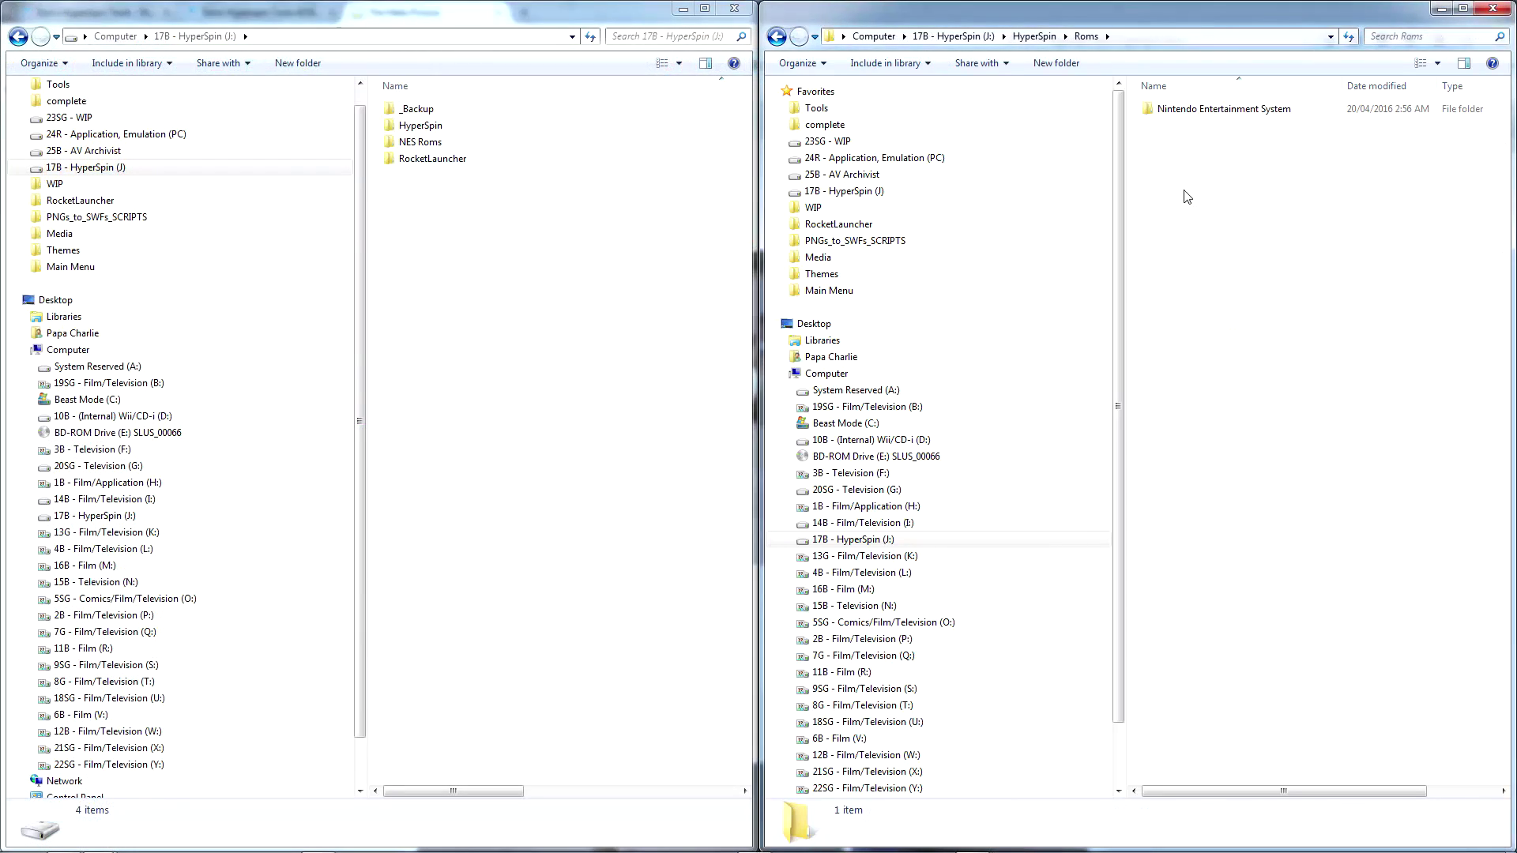
# - Permanently delete all the original zipped ROMs in HyperSpin\Roms\Nintendo Entertainment System
pyautogui.doubleClick(1192, 109)
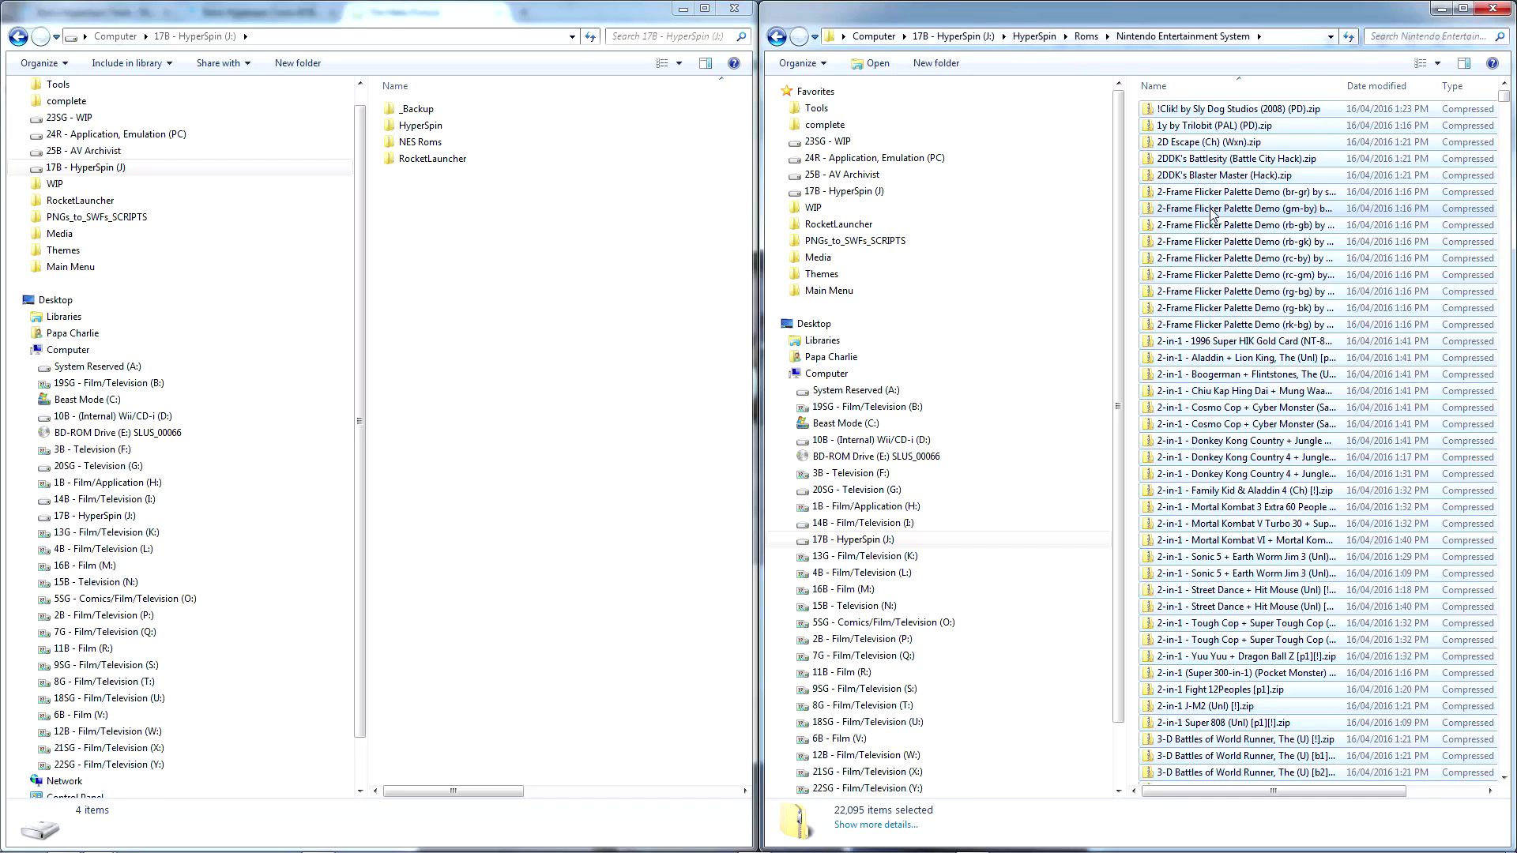
pyautogui.hotkey('shift', 'Delete')
pyautogui.press('Return')
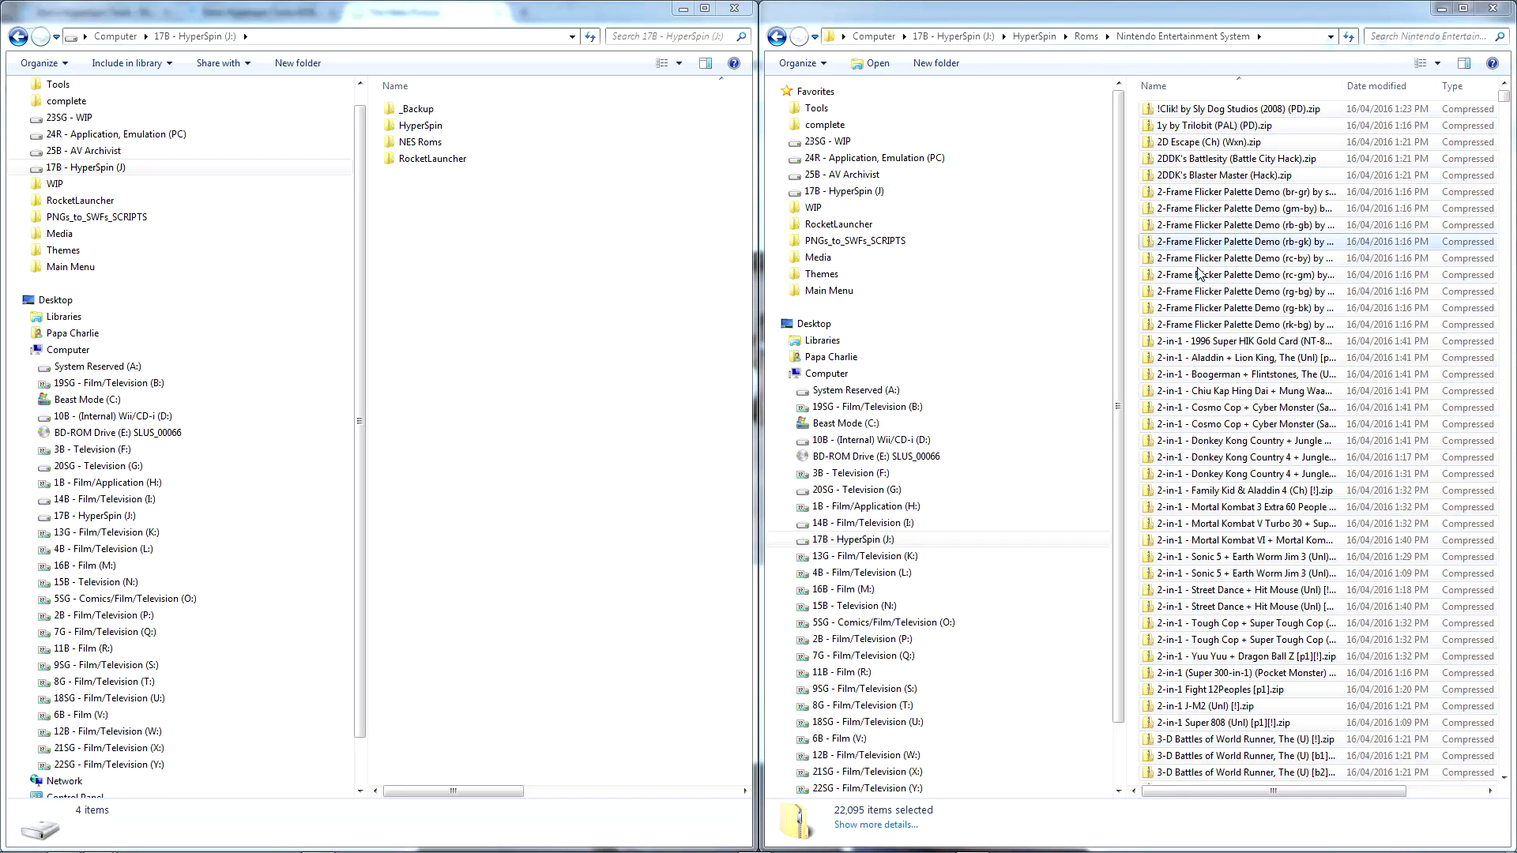
# - Move all the renamed ROMs from NES Roms into Roms\Nintendo Entertainment System and permanently delete the emptied NES Roms folder
pyautogui.doubleClick(430, 143)
pyautogui.hotkey('ctrl', 'a')
pyautogui.hotkey('ctrl', 'x')
pyautogui.click(1185, 229)
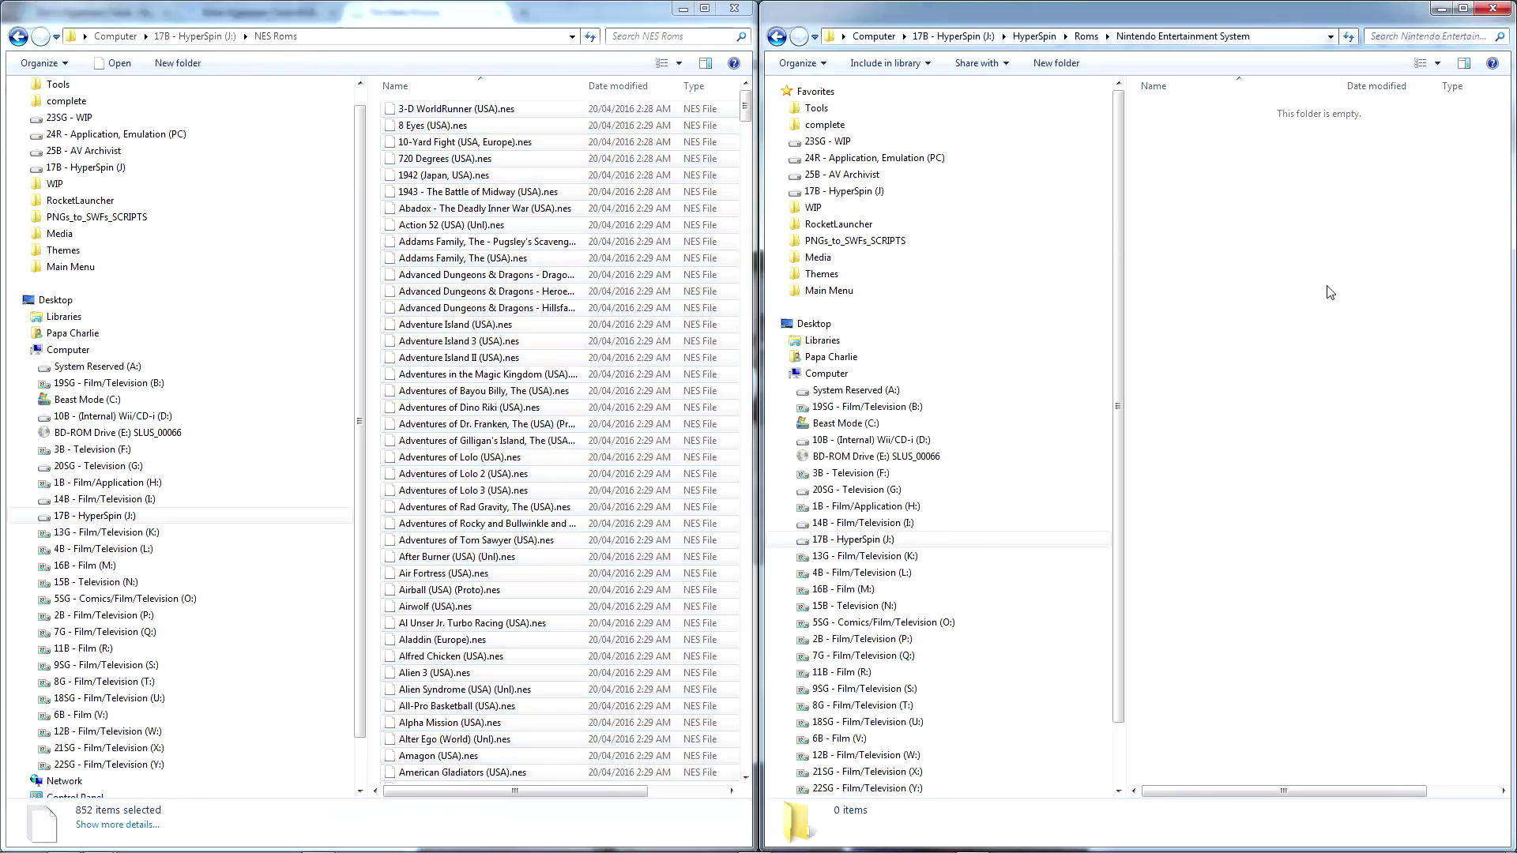
pyautogui.hotkey('ctrl', 'v')
pyautogui.click(509, 249)
pyautogui.press('BackSpace')
pyautogui.hotkey('shift', 'Delete')
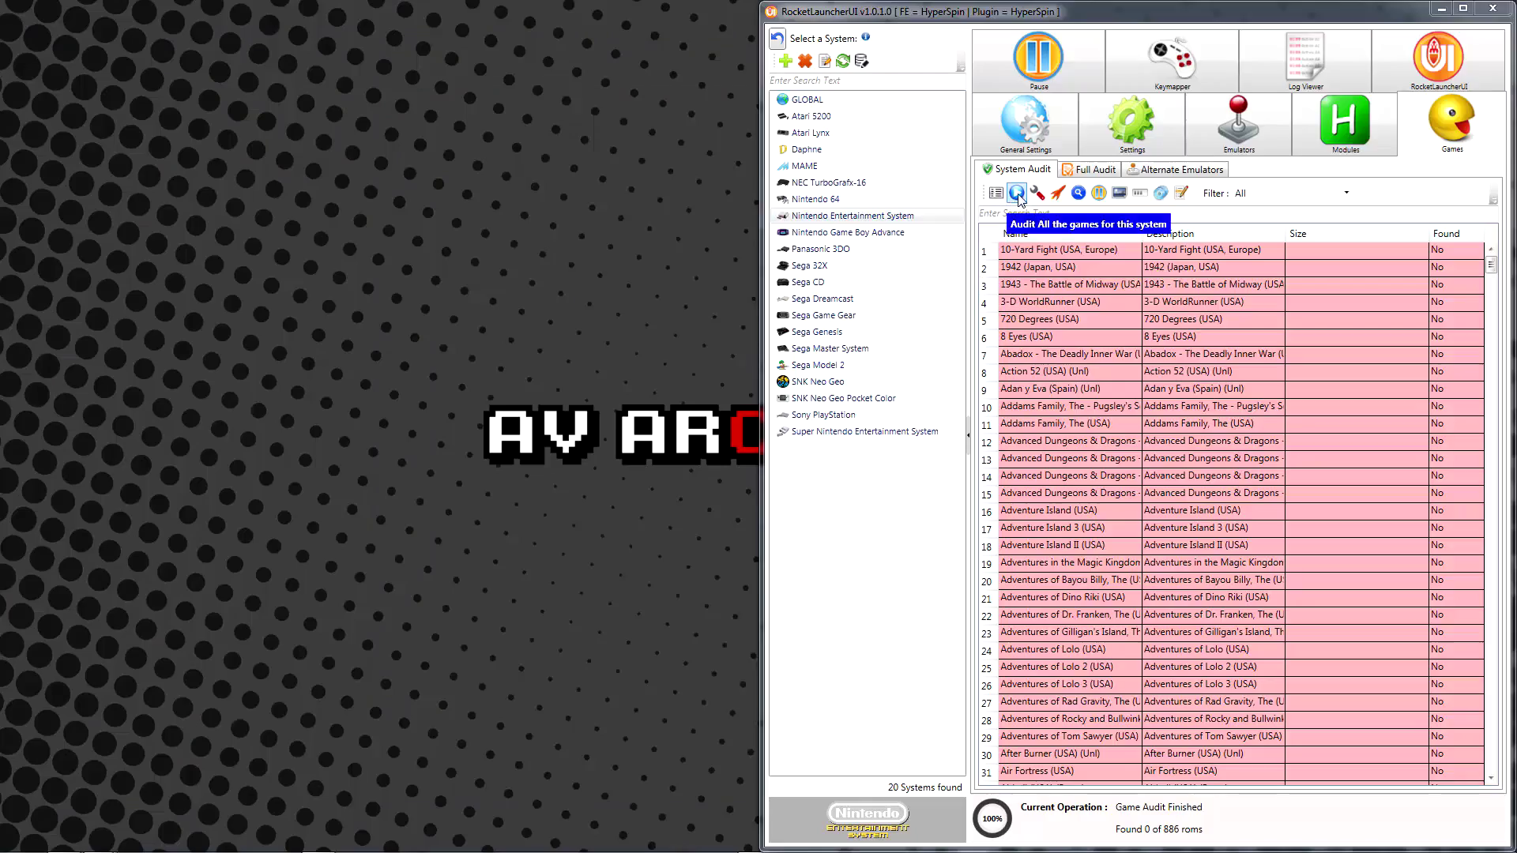
# - In RocketLauncherUI, audit all the Nintendo Entertainment System games and look through the results
pyautogui.click(1017, 194)
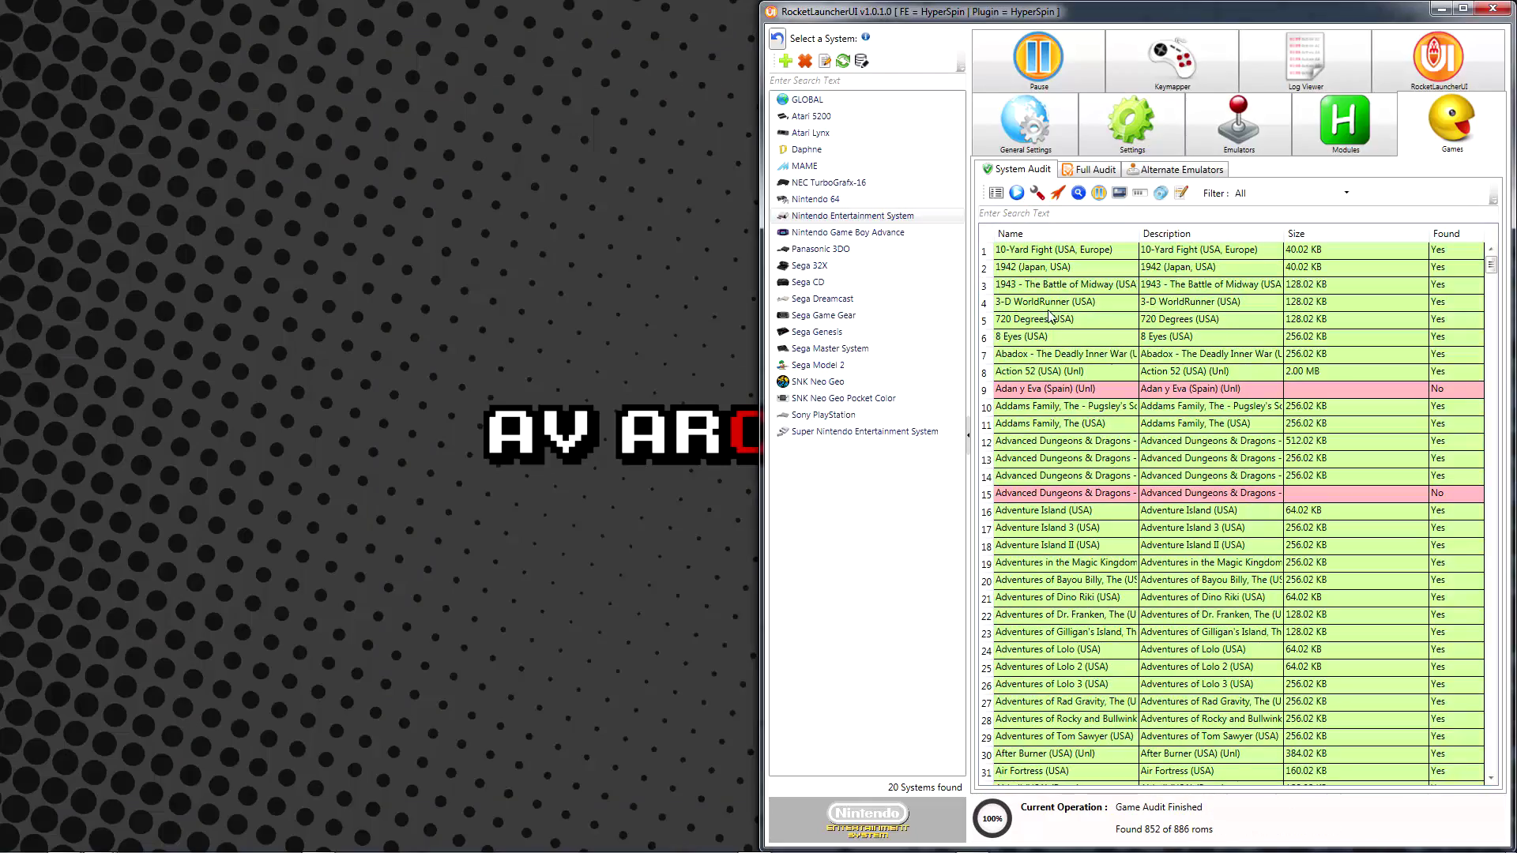
pyautogui.click(1128, 598)
pyautogui.moveTo(1491, 265)
pyautogui.mouseDown()
pyautogui.moveTo(1491, 782)
pyautogui.moveTo(1490, 253)
pyautogui.mouseUp()
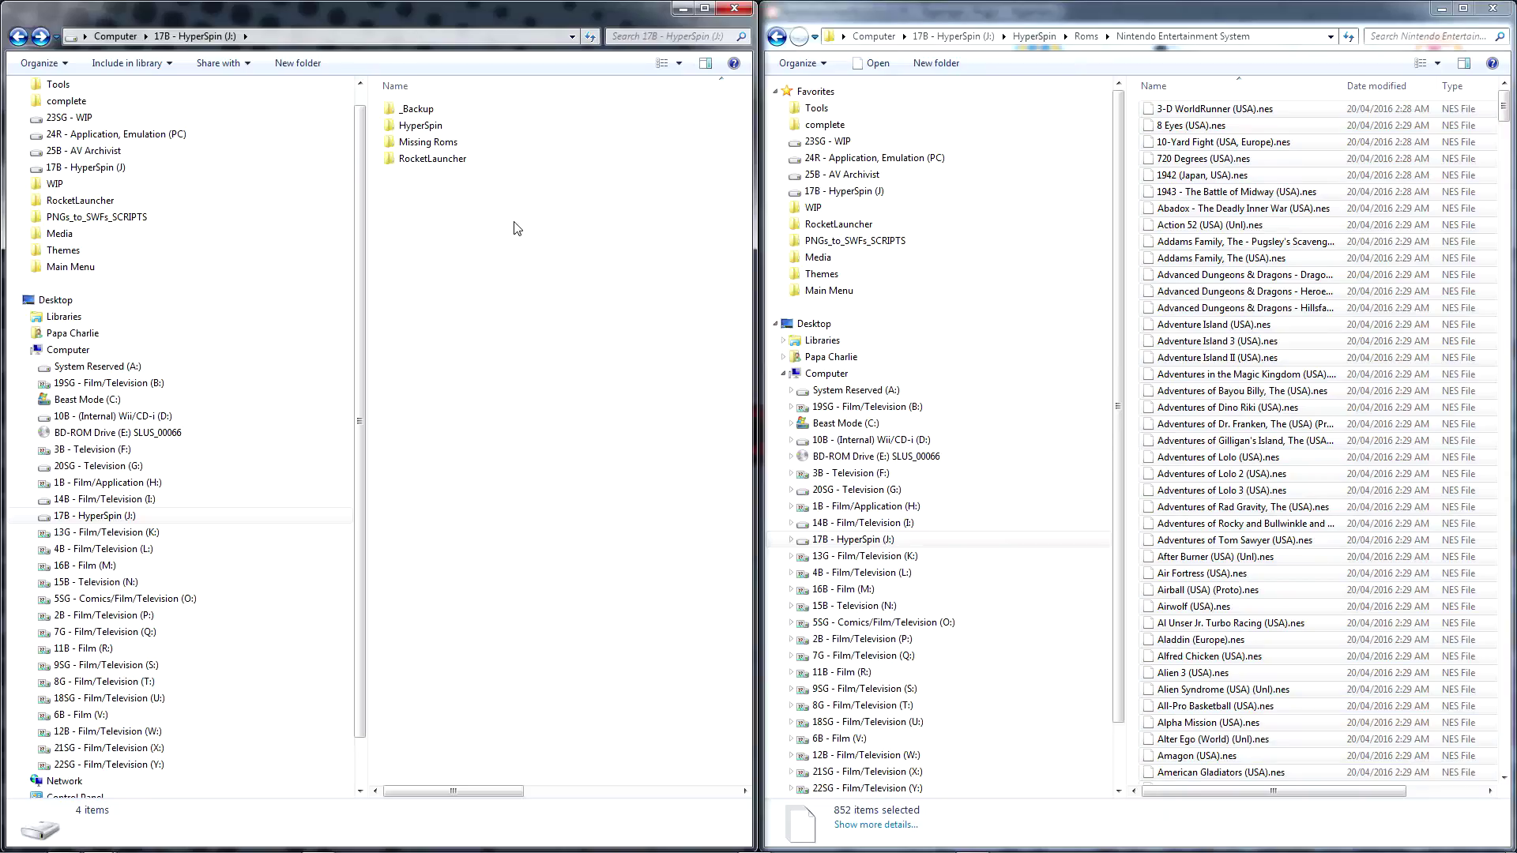
# - Move all files from the Missing Roms folder into Roms\Nintendo Entertainment System and delete the emptied Missing Roms folder
pyautogui.doubleClick(429, 143)
pyautogui.click(429, 142)
pyautogui.hotkey('ctrl', 'a')
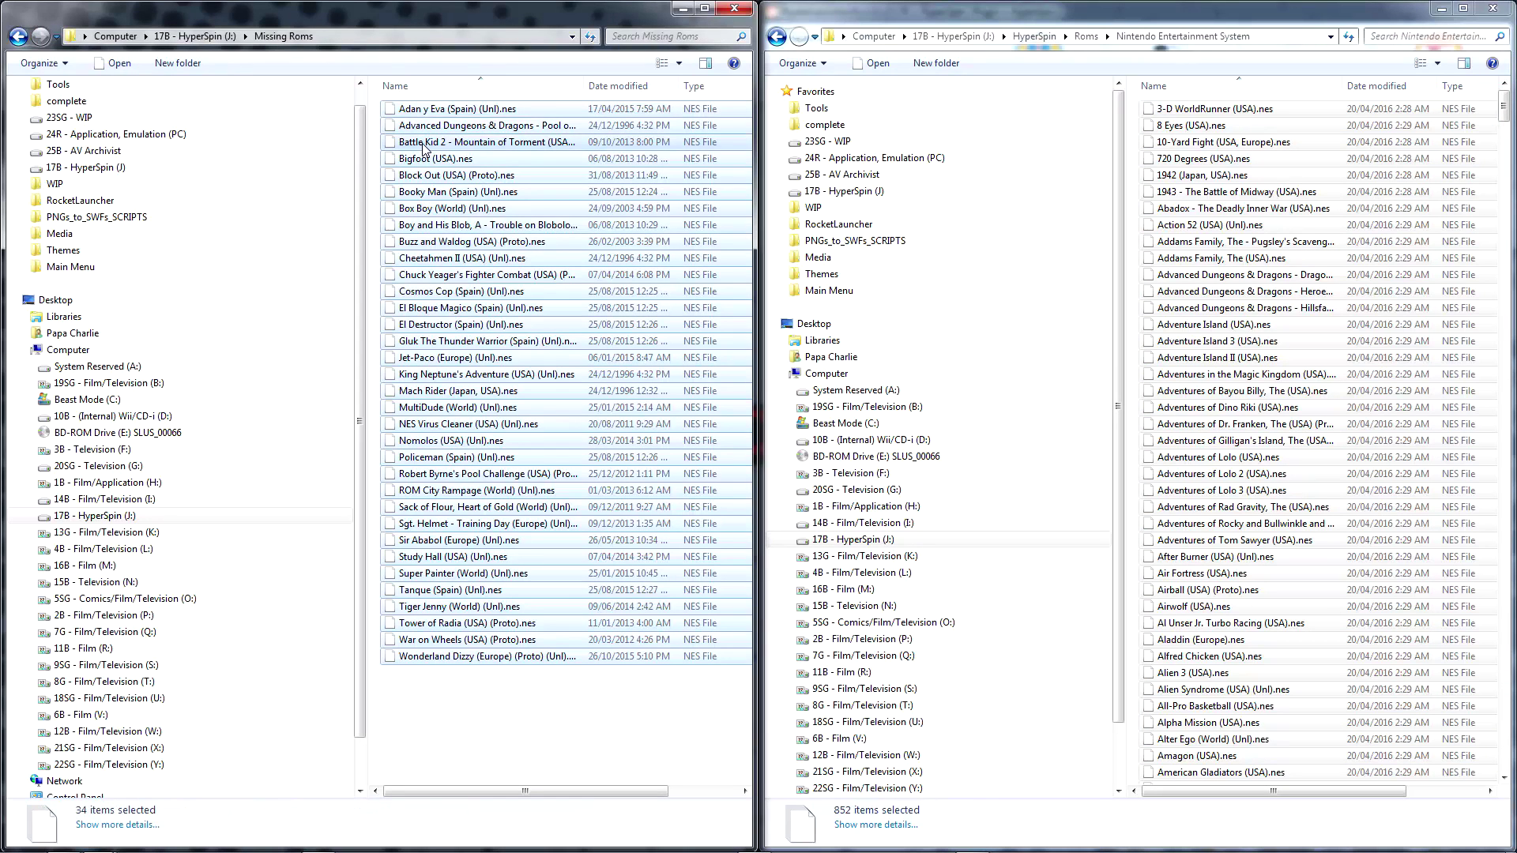
pyautogui.moveTo(429, 142); pyautogui.dragTo(1133, 234)
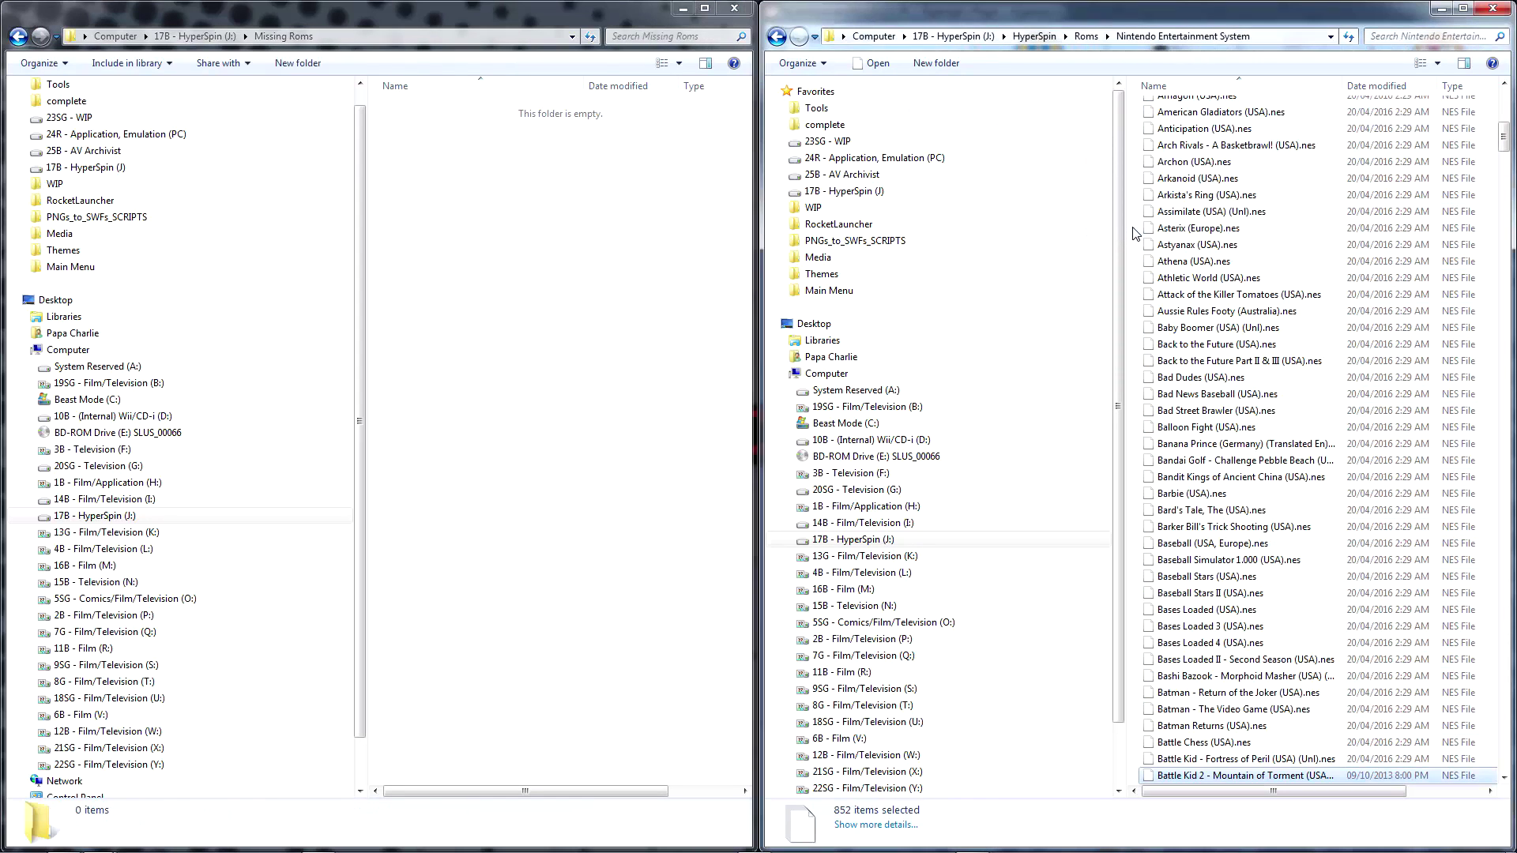
pyautogui.click(558, 324)
pyautogui.press('BackSpace')
pyautogui.press('Delete')
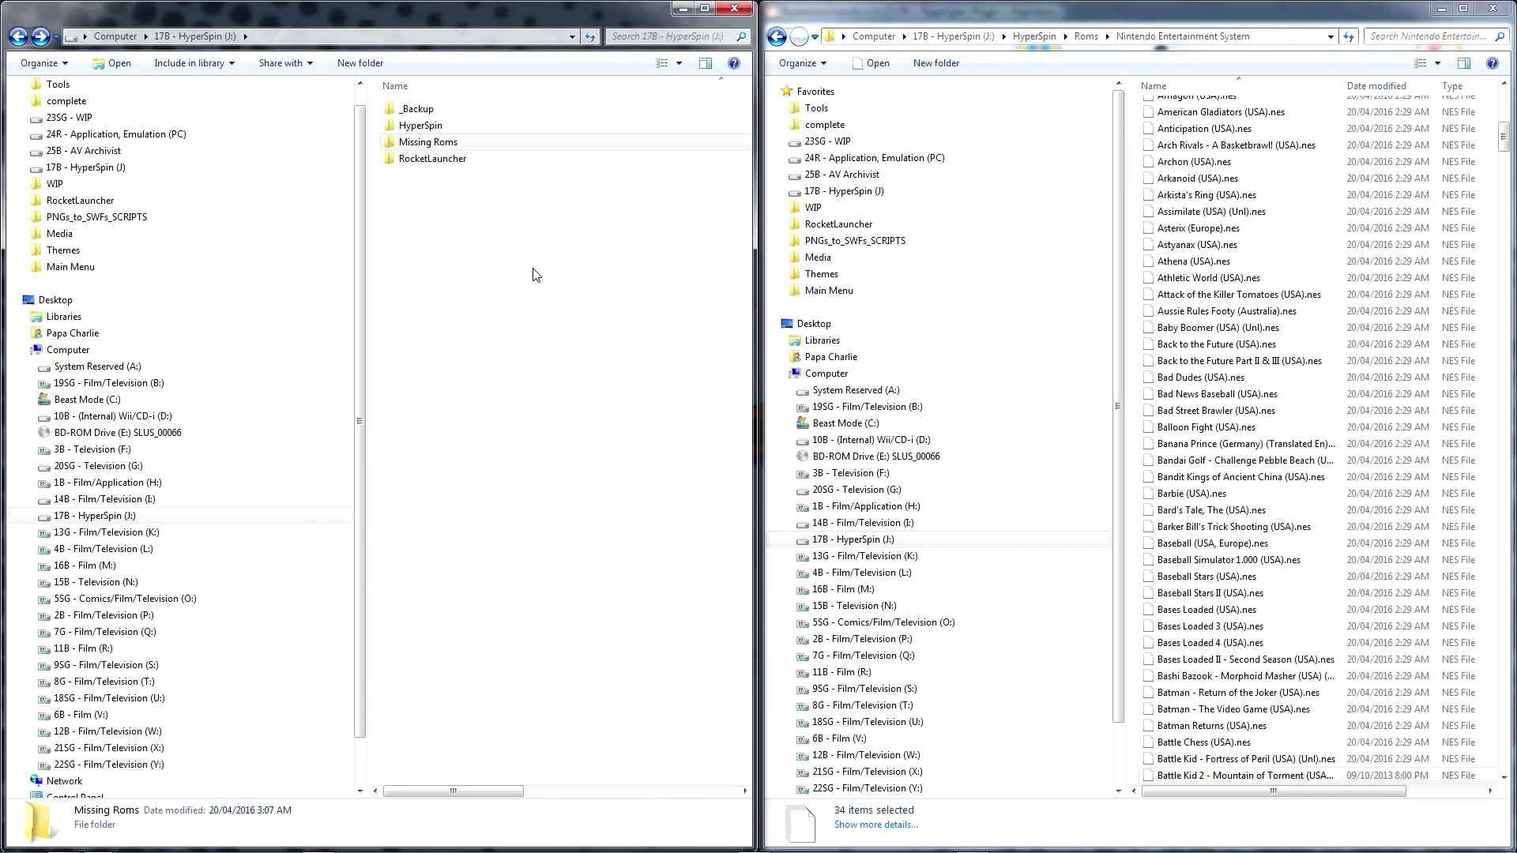
pyautogui.press('Return')
# - Return to RocketLauncherUI, audit all the Nintendo Entertainment System games again and select Duck Hunt (World)
pyautogui.hotkey('alt', 'Tab')
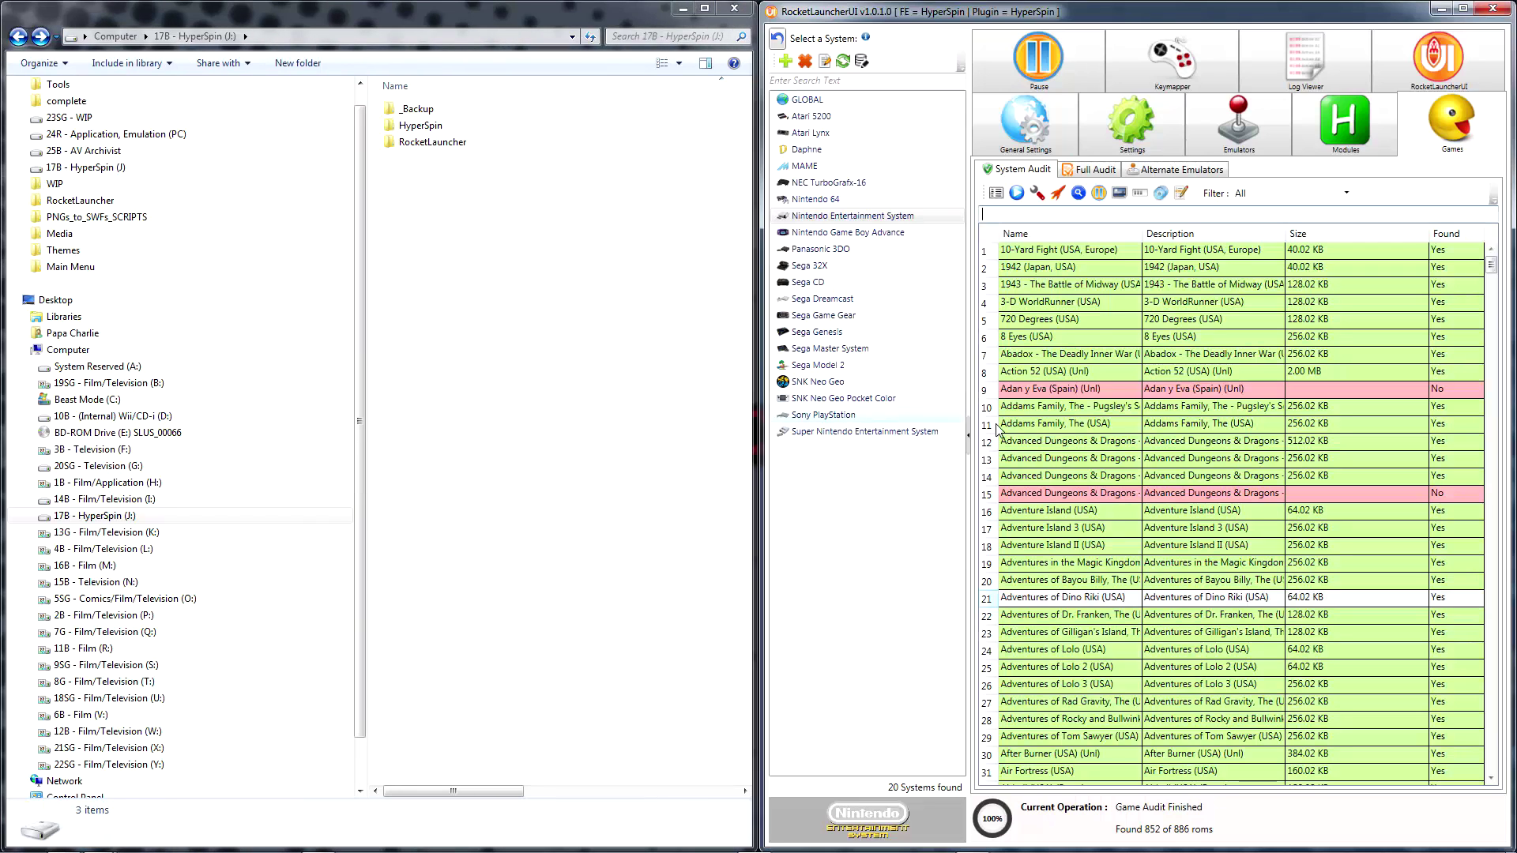
pyautogui.click(1016, 192)
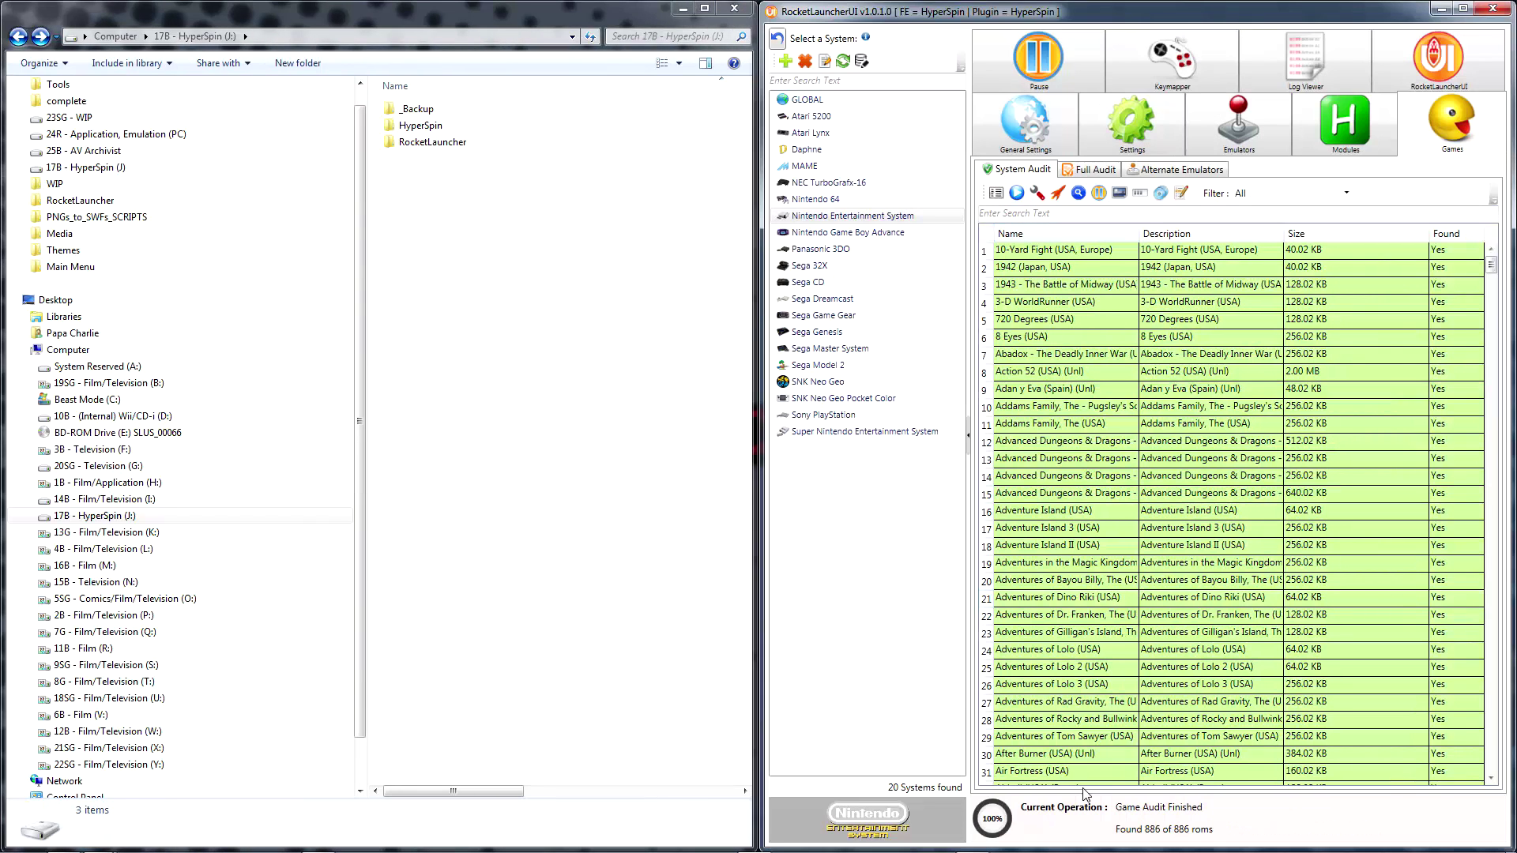
pyautogui.click(1072, 498)
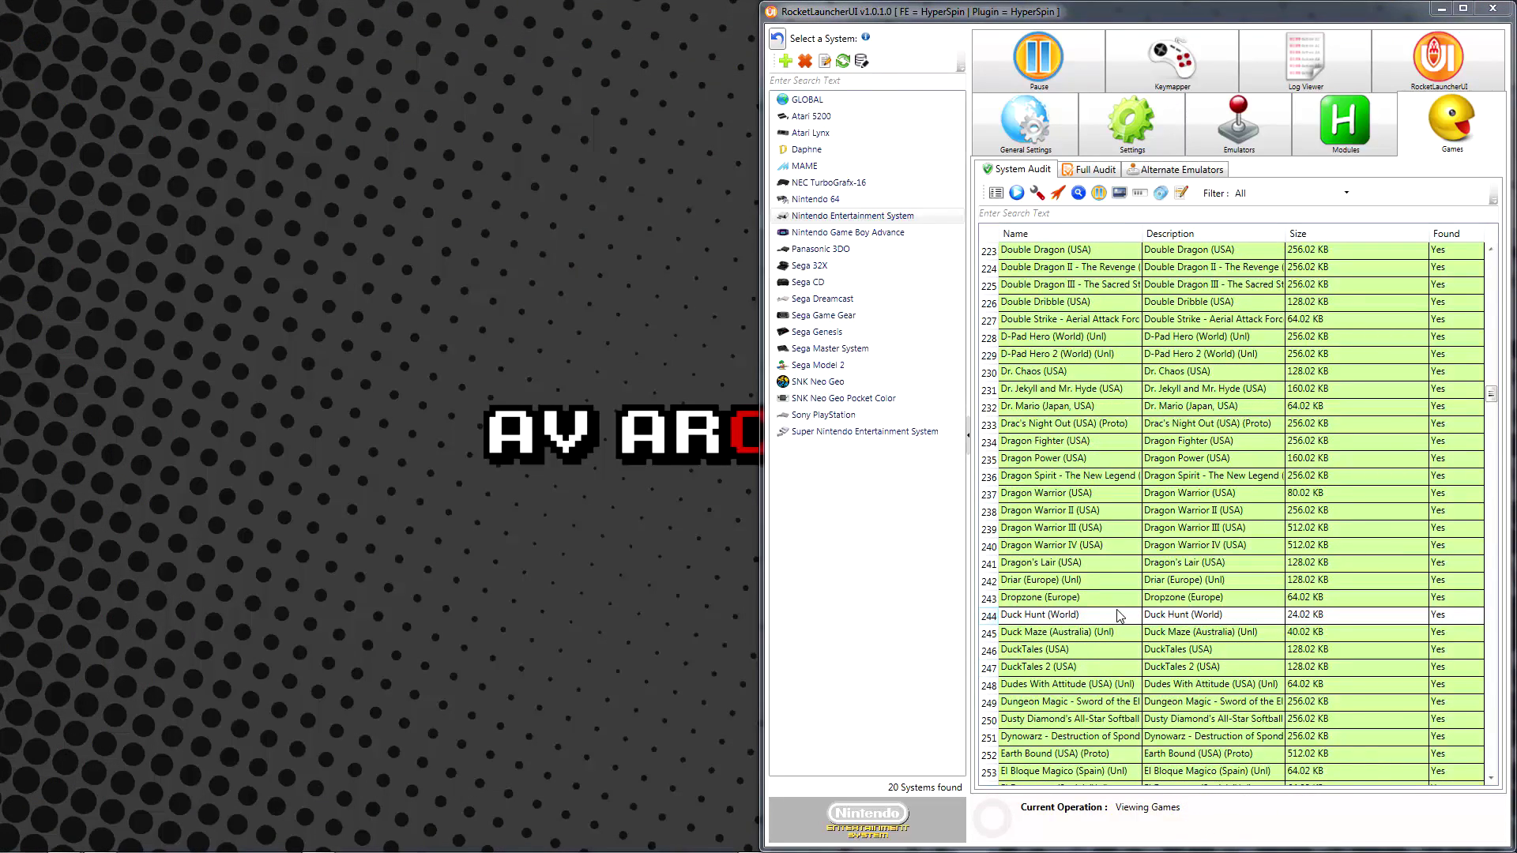
pyautogui.click(1126, 616)
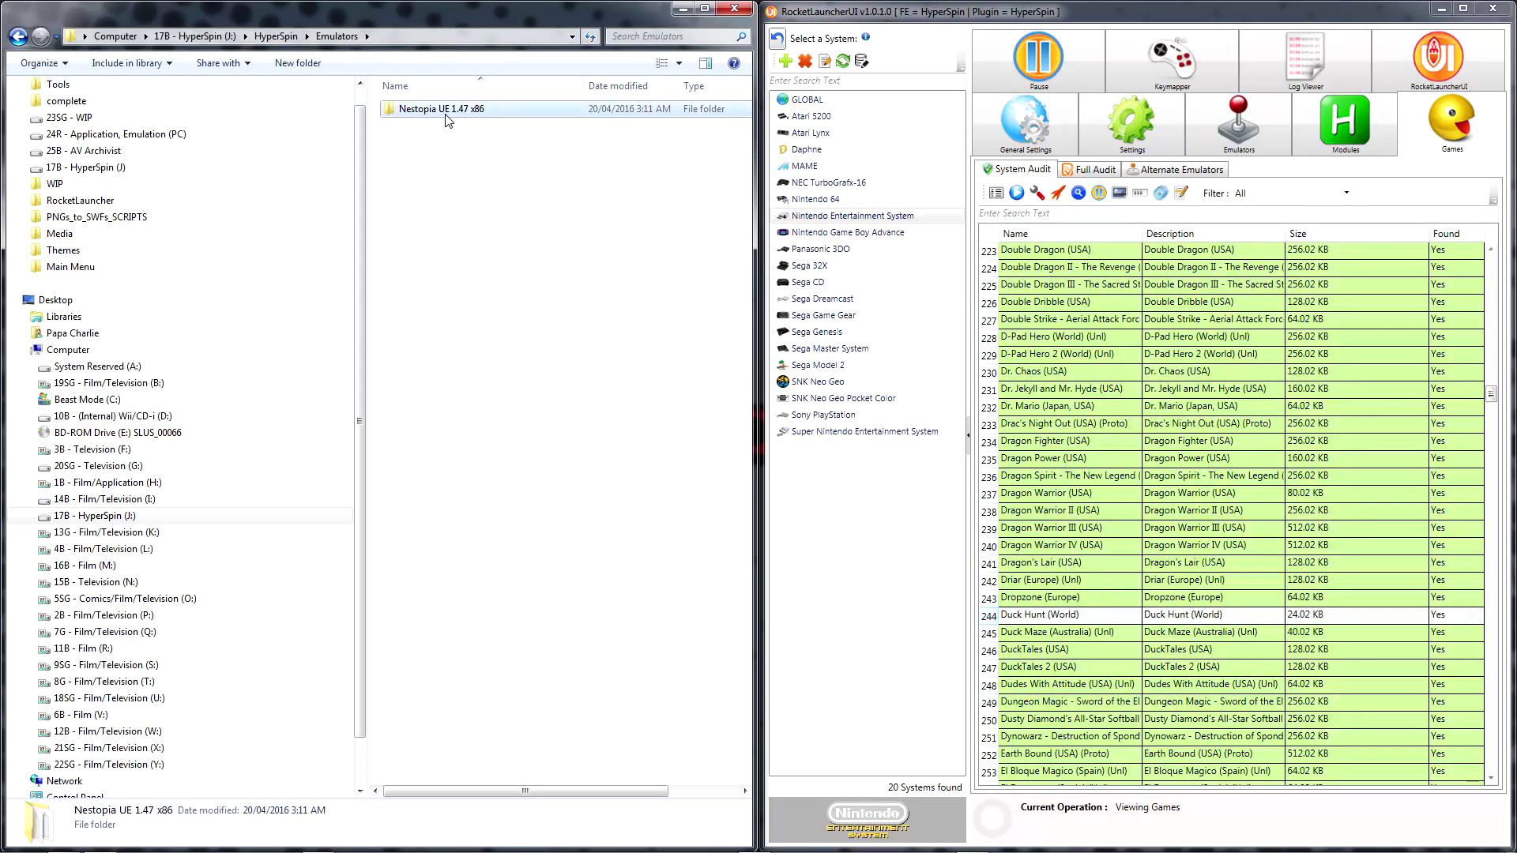
# - Run nestopia.exe from the Nestopia UE 1.47 x86 folder, load Duck Hunt (World).nes from the Nintendo Entertainment System ROMs, and close the Explorer window
pyautogui.doubleClick(431, 109)
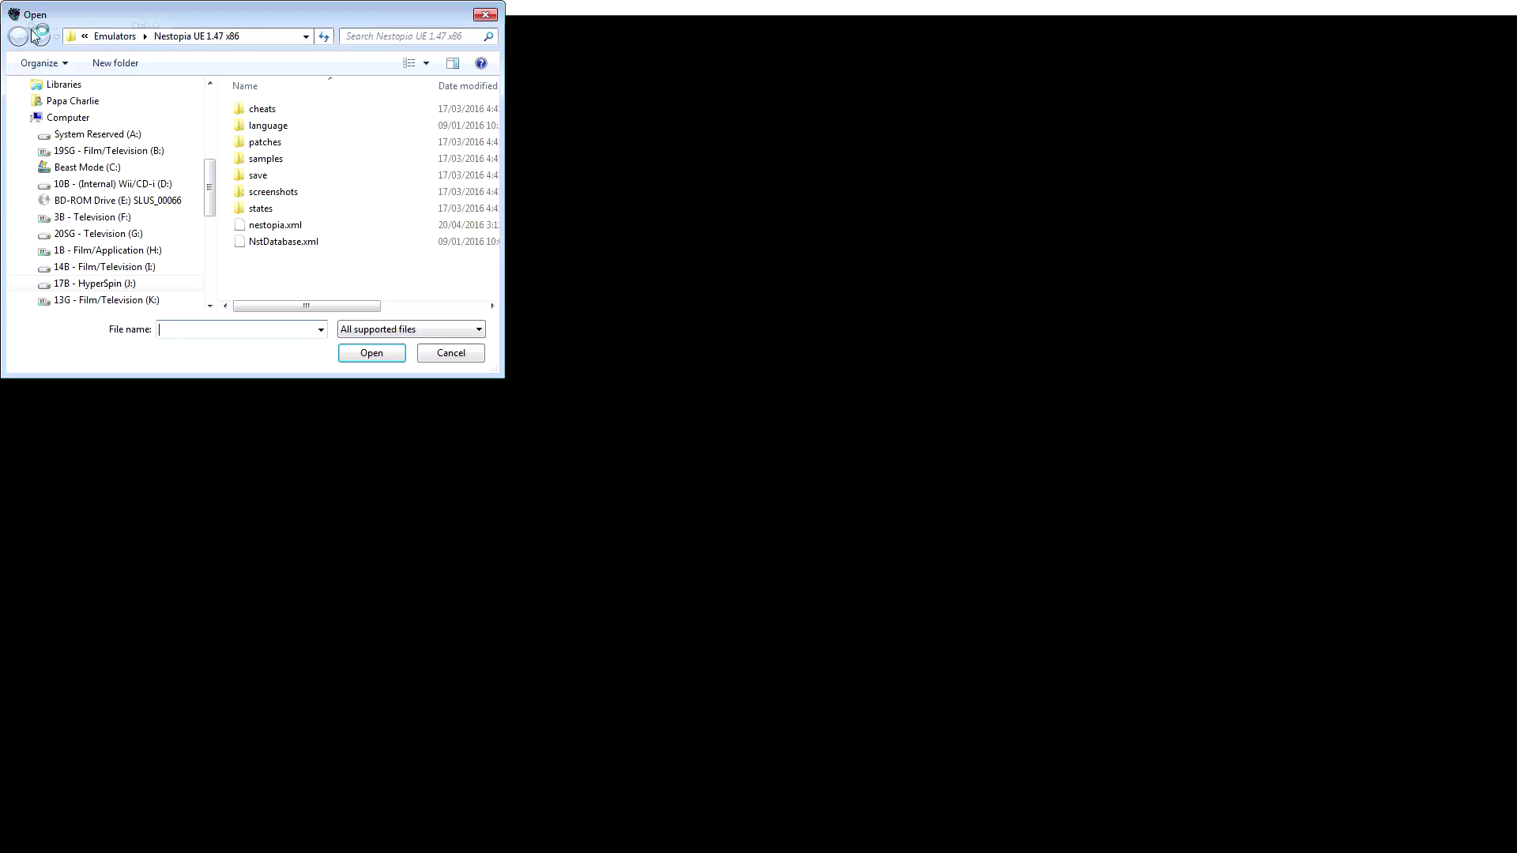
pyautogui.click(127, 282)
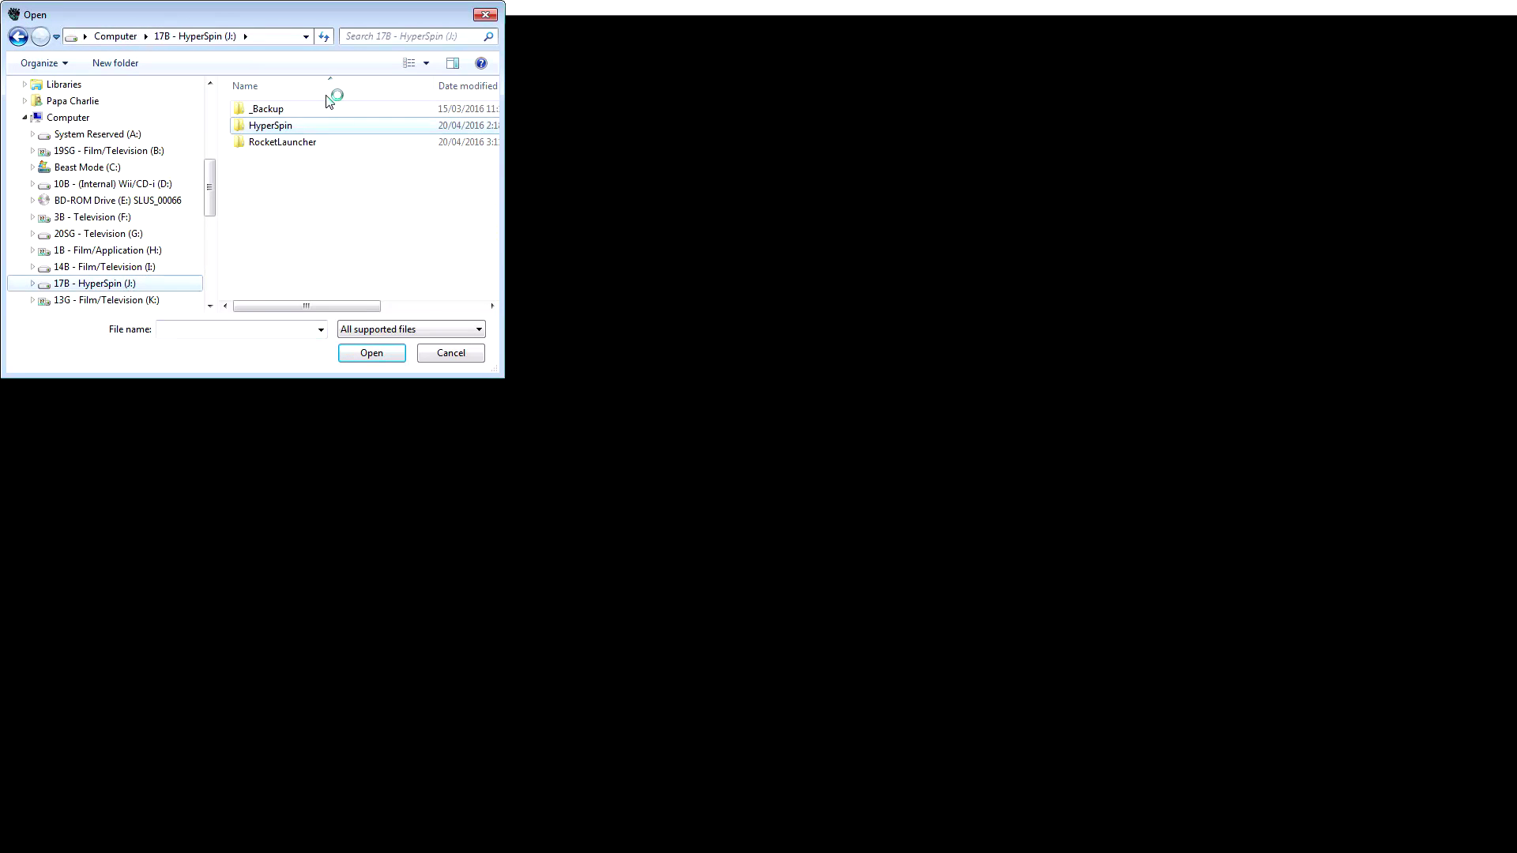
pyautogui.doubleClick(314, 126)
pyautogui.doubleClick(264, 192)
pyautogui.doubleClick(296, 112)
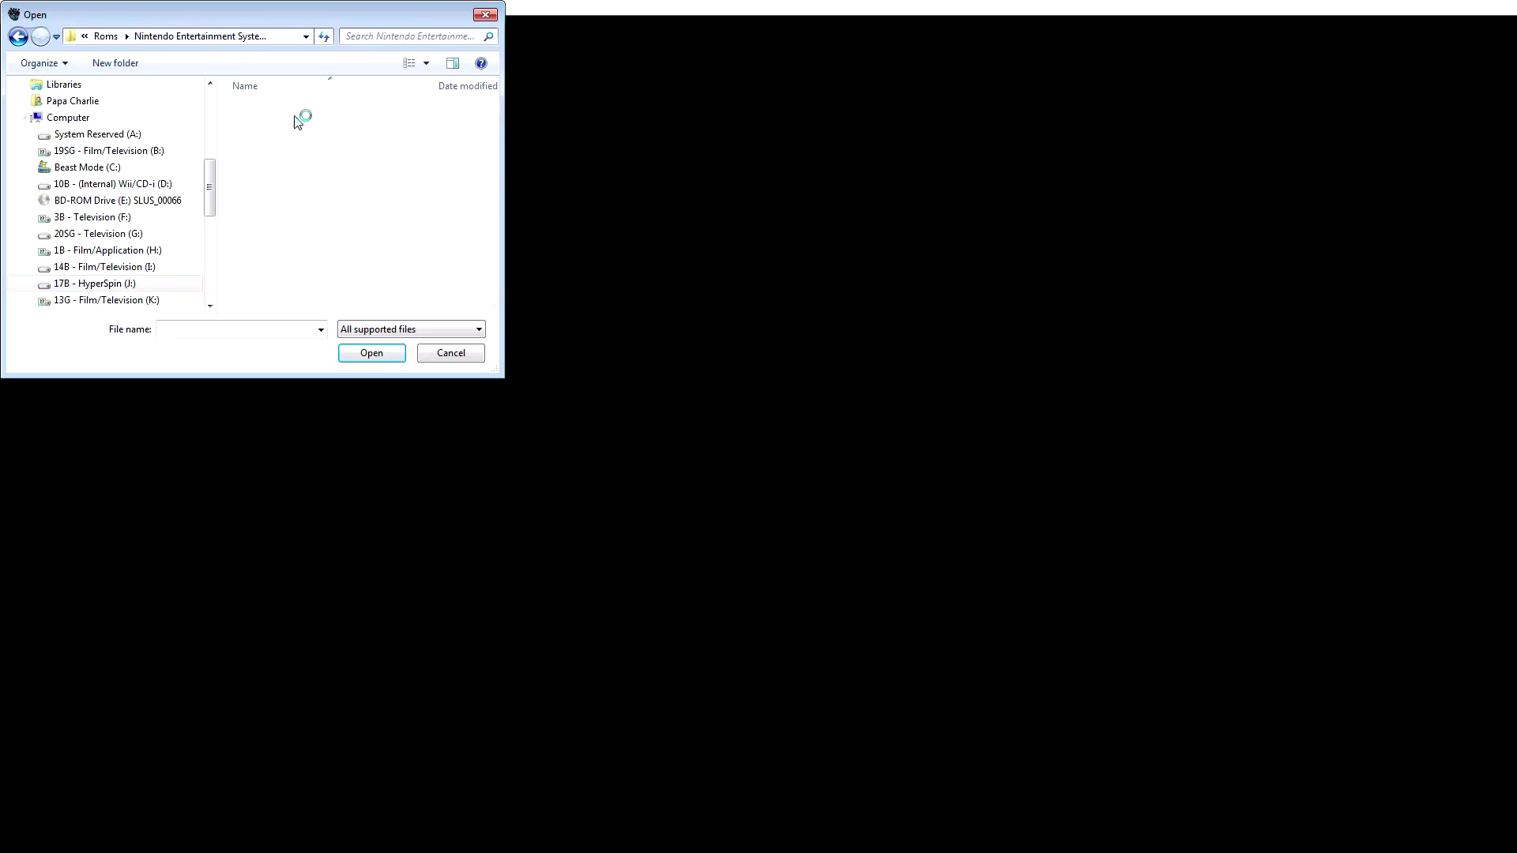
pyautogui.click(293, 146)
pyautogui.write('du')
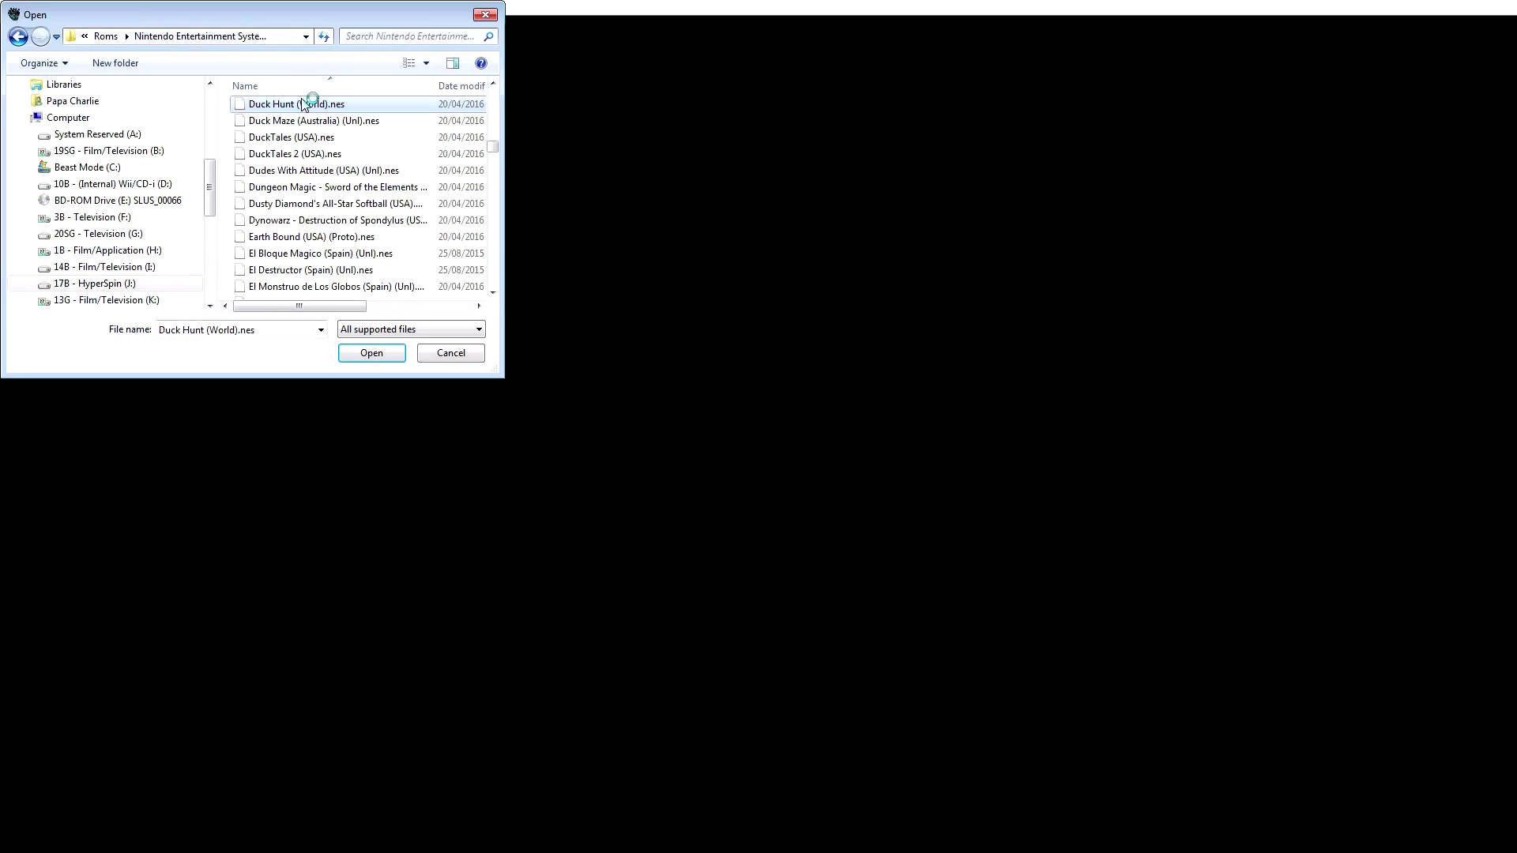
pyautogui.doubleClick(308, 108)
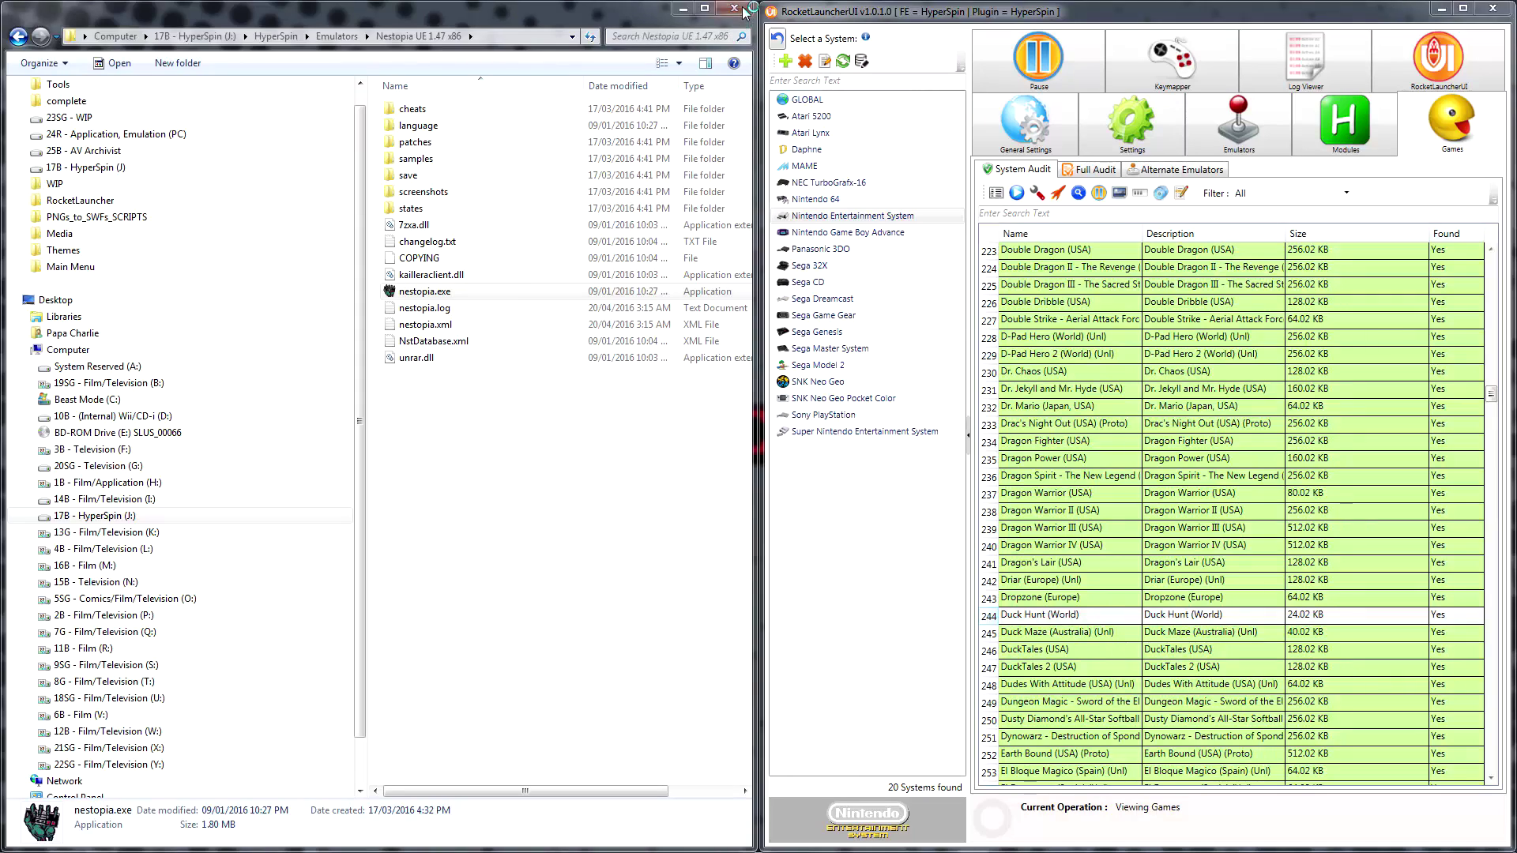
pyautogui.click(742, 11)
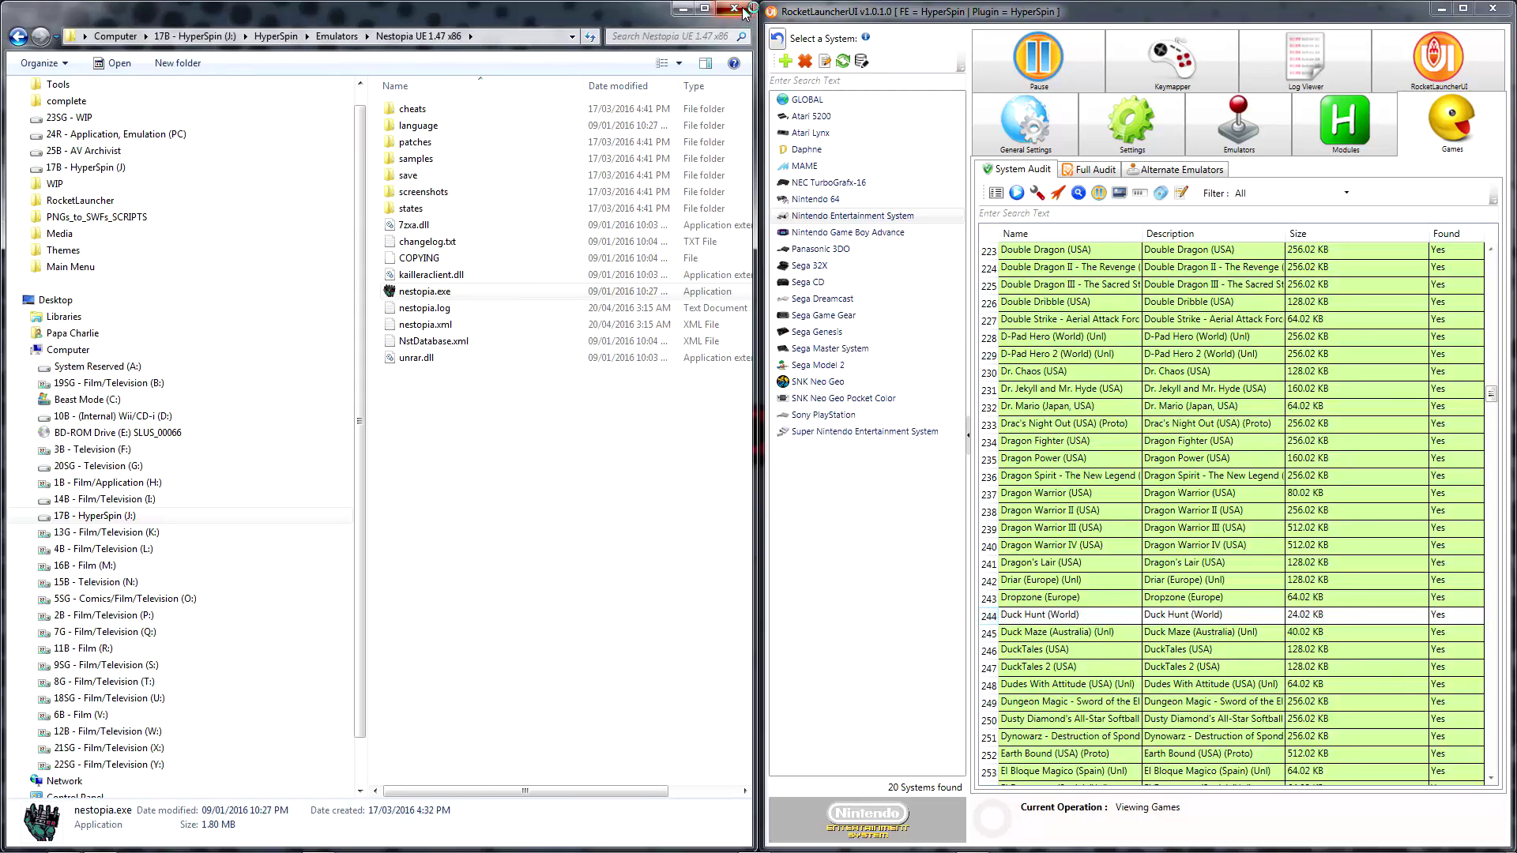
# - Set the 7z Enabled option to true in the main settings for Nintendo Entertainment System in RocketLauncherUI
pyautogui.click(1130, 138)
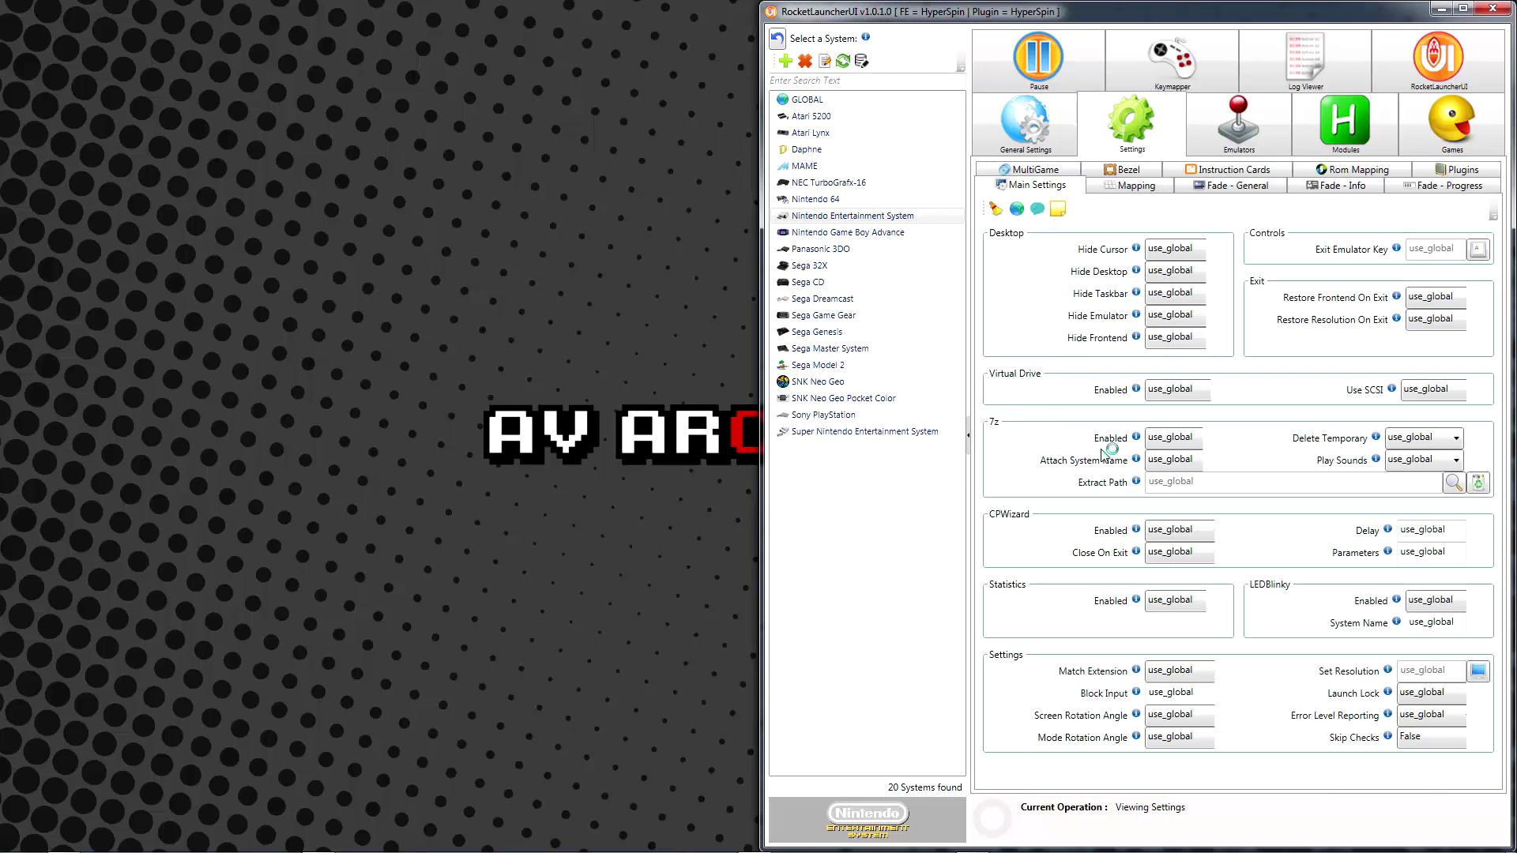
pyautogui.click(1182, 438)
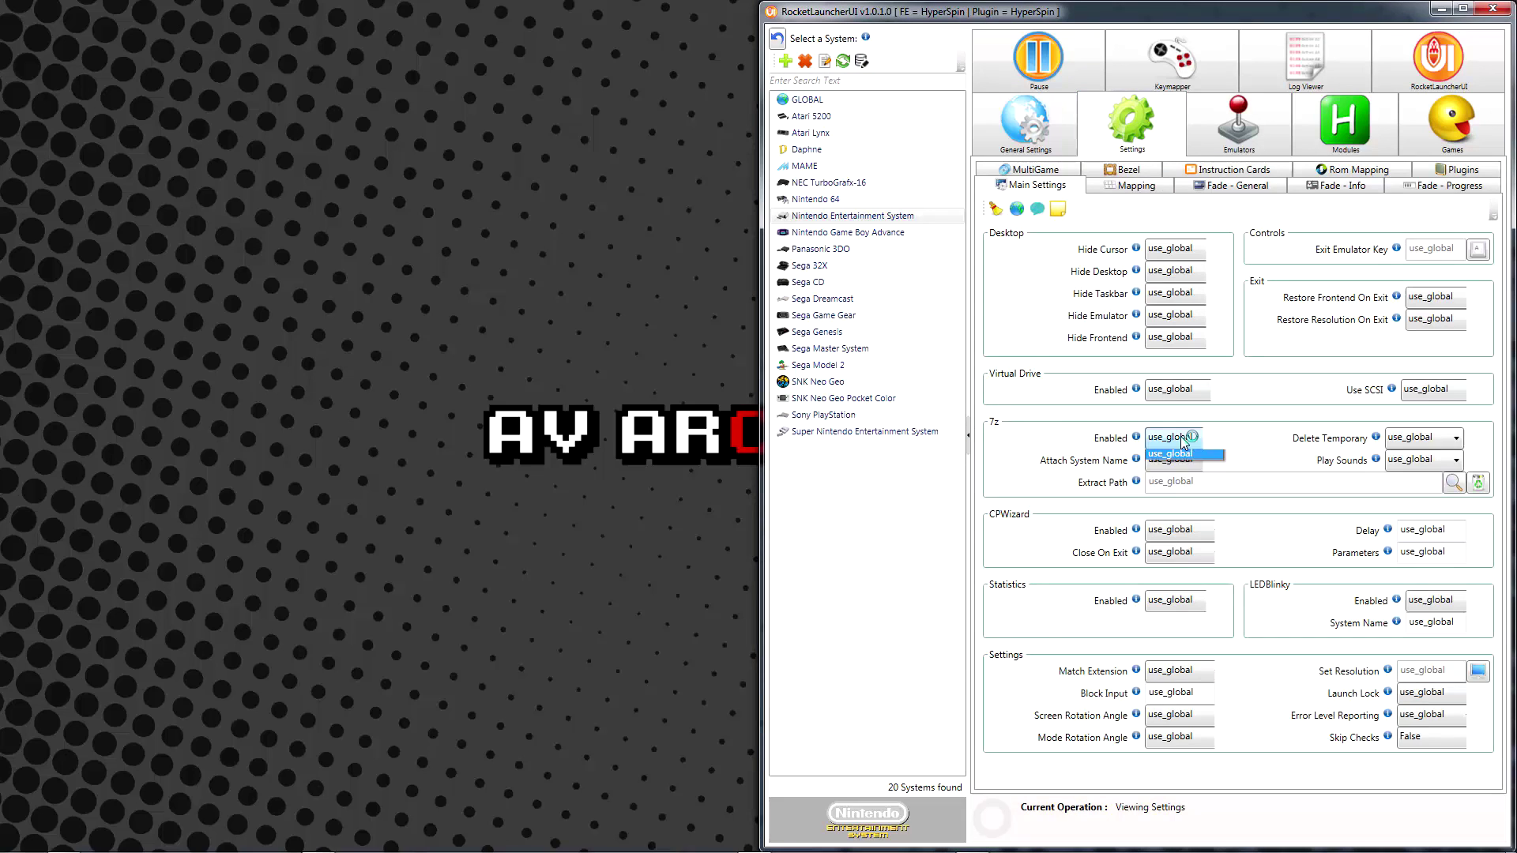
pyautogui.click(1183, 455)
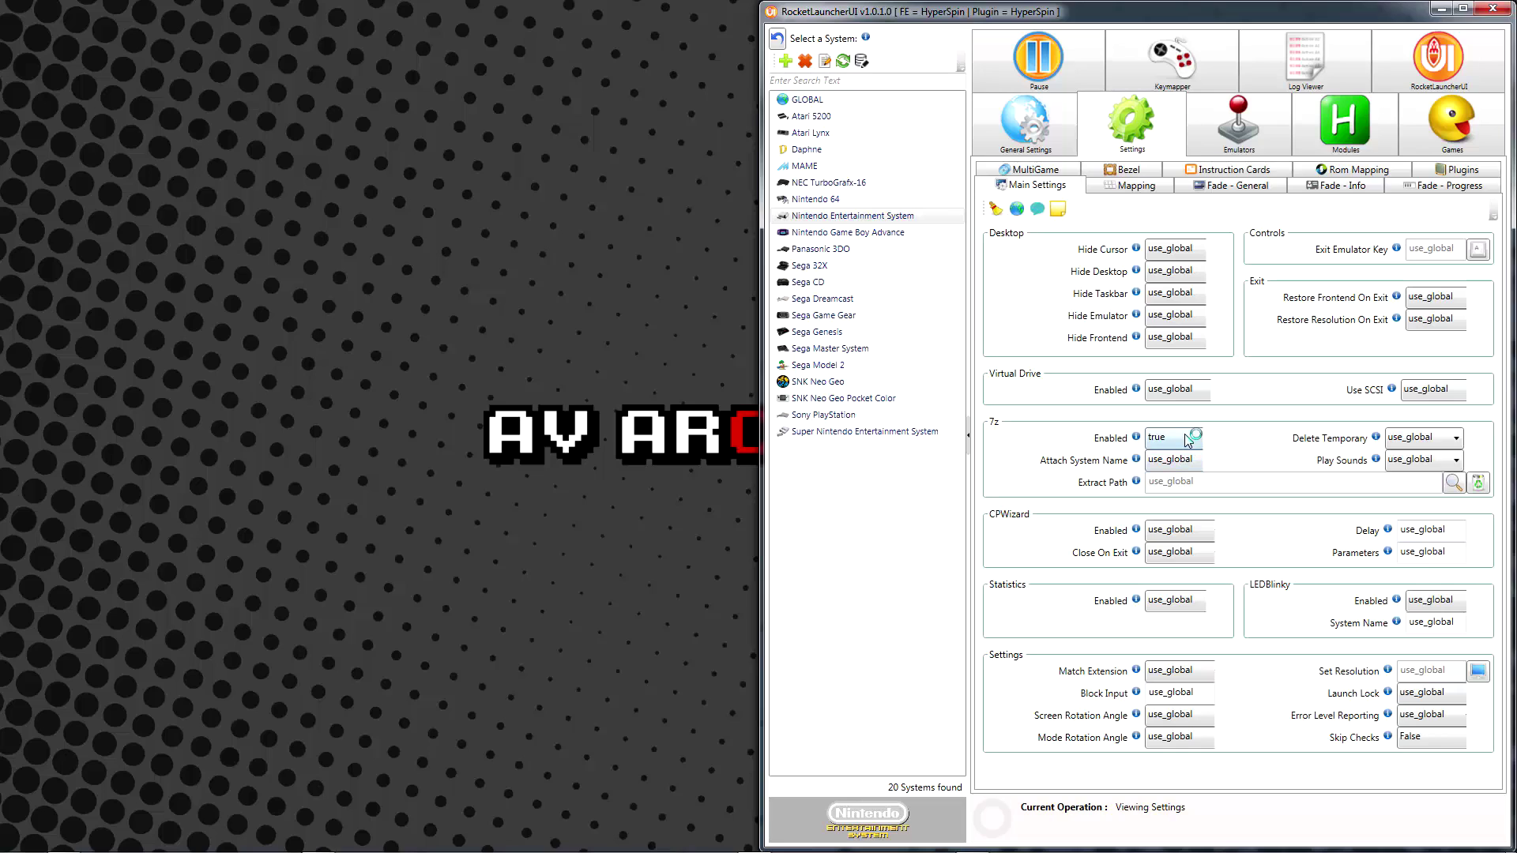
pyautogui.click(1185, 440)
pyautogui.click(1181, 471)
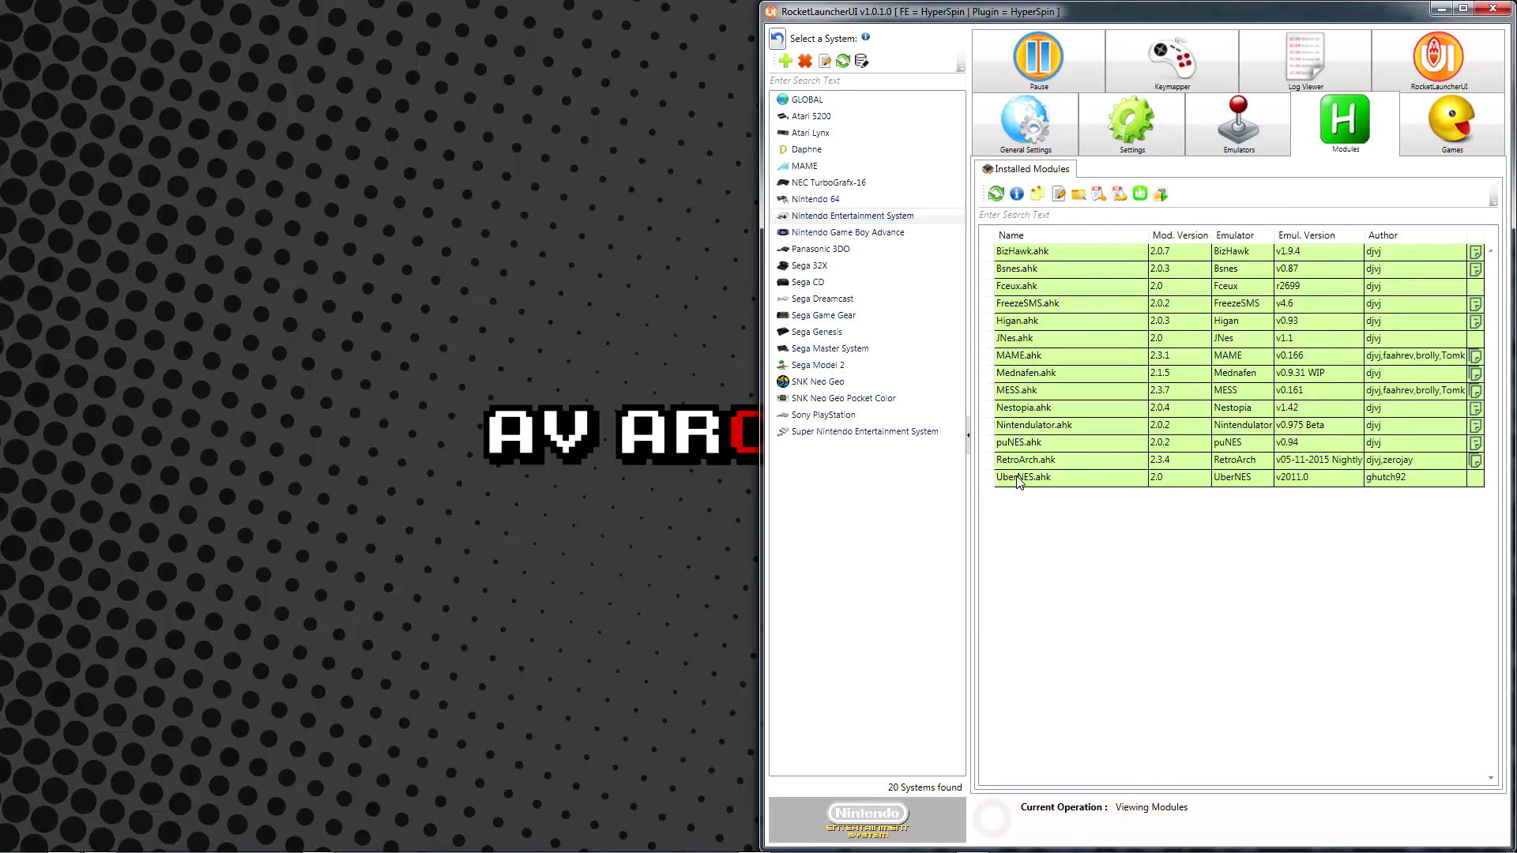
# - Select the Nestopia.ahk module among the installed modules and open its settings
pyautogui.click(1055, 408)
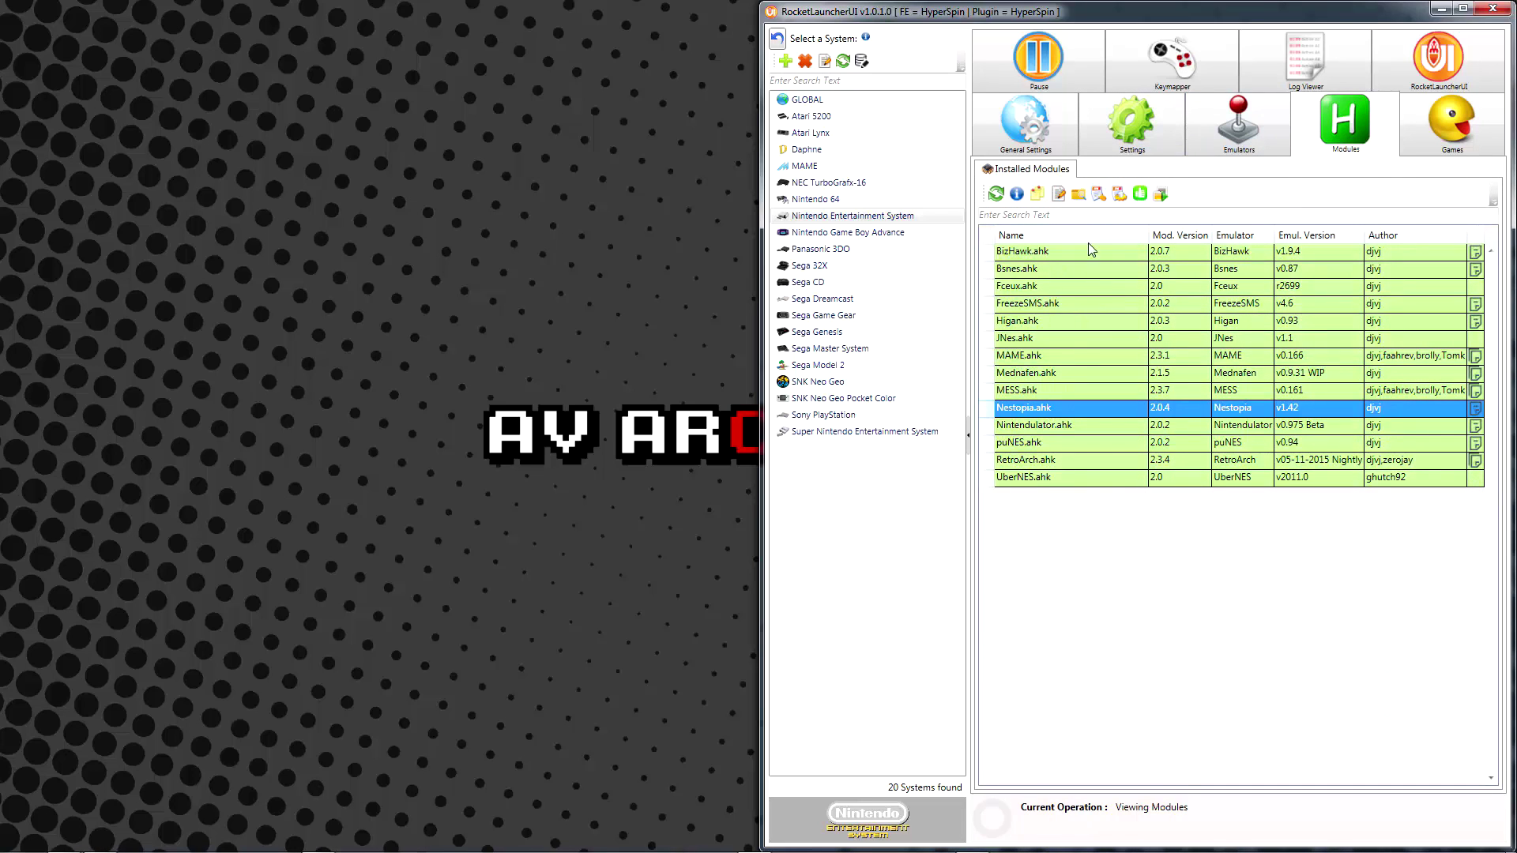
pyautogui.click(1037, 194)
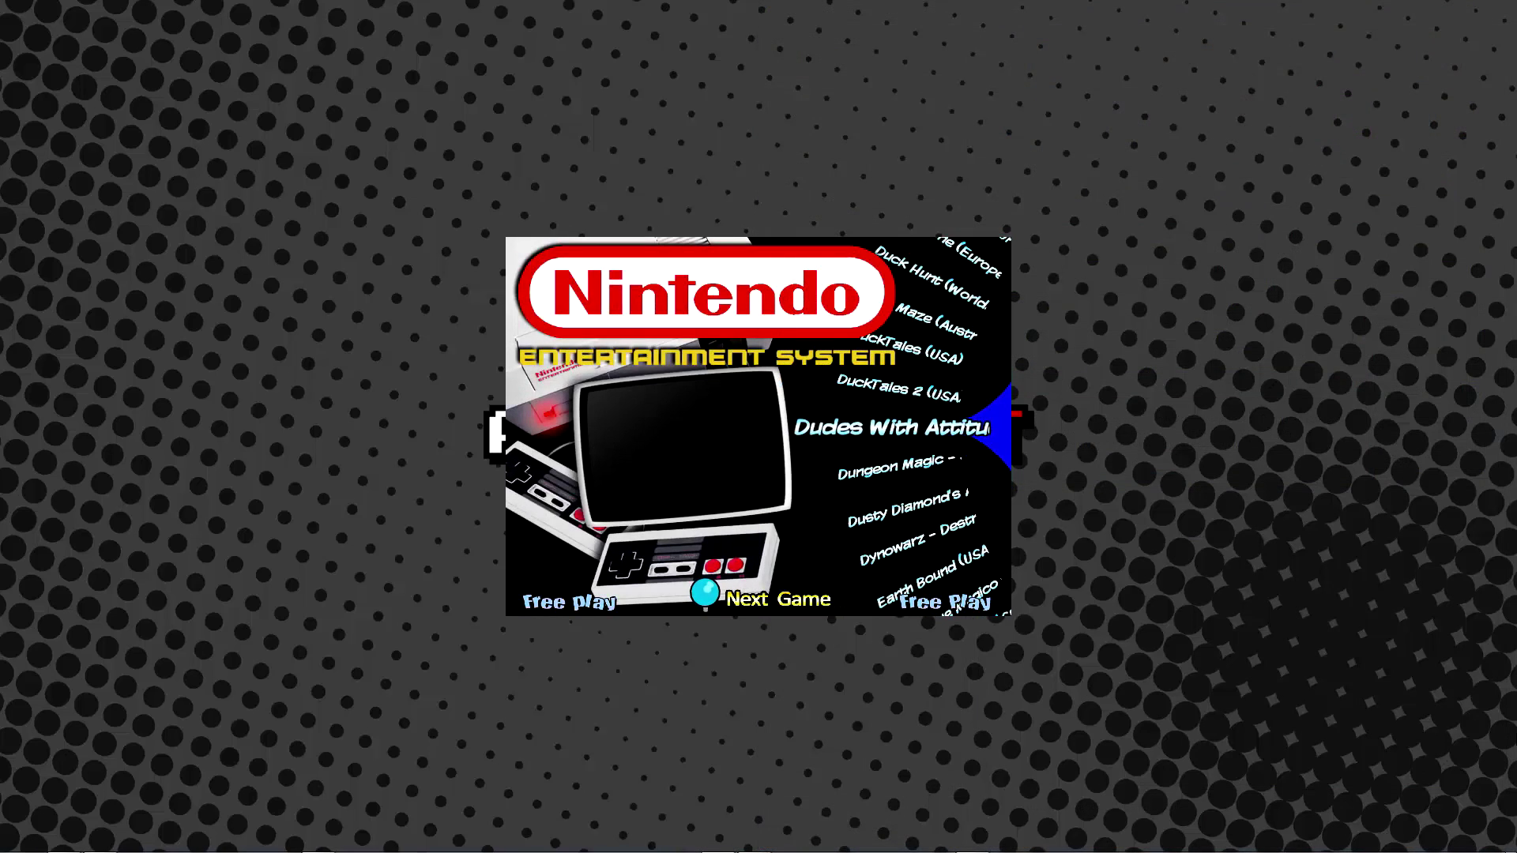
# - Move up the Nintendo Entertainment System wheel in HyperSpin to Duck Hunt (World) and launch the game
pyautogui.press('Up')
pyautogui.press('Up')
pyautogui.press('Up')
pyautogui.press('Up')
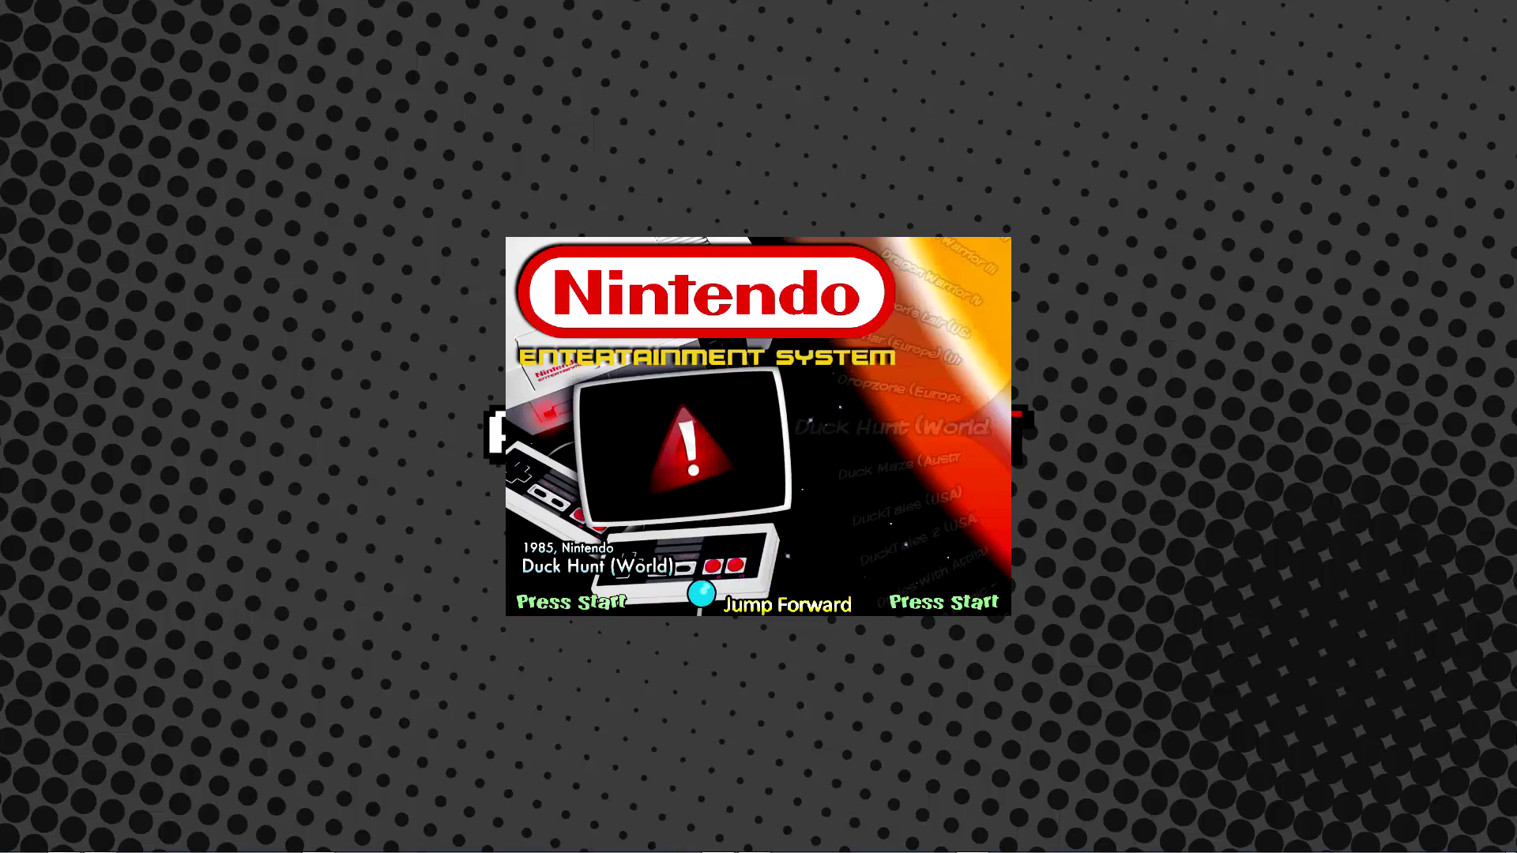
pyautogui.press('Return')
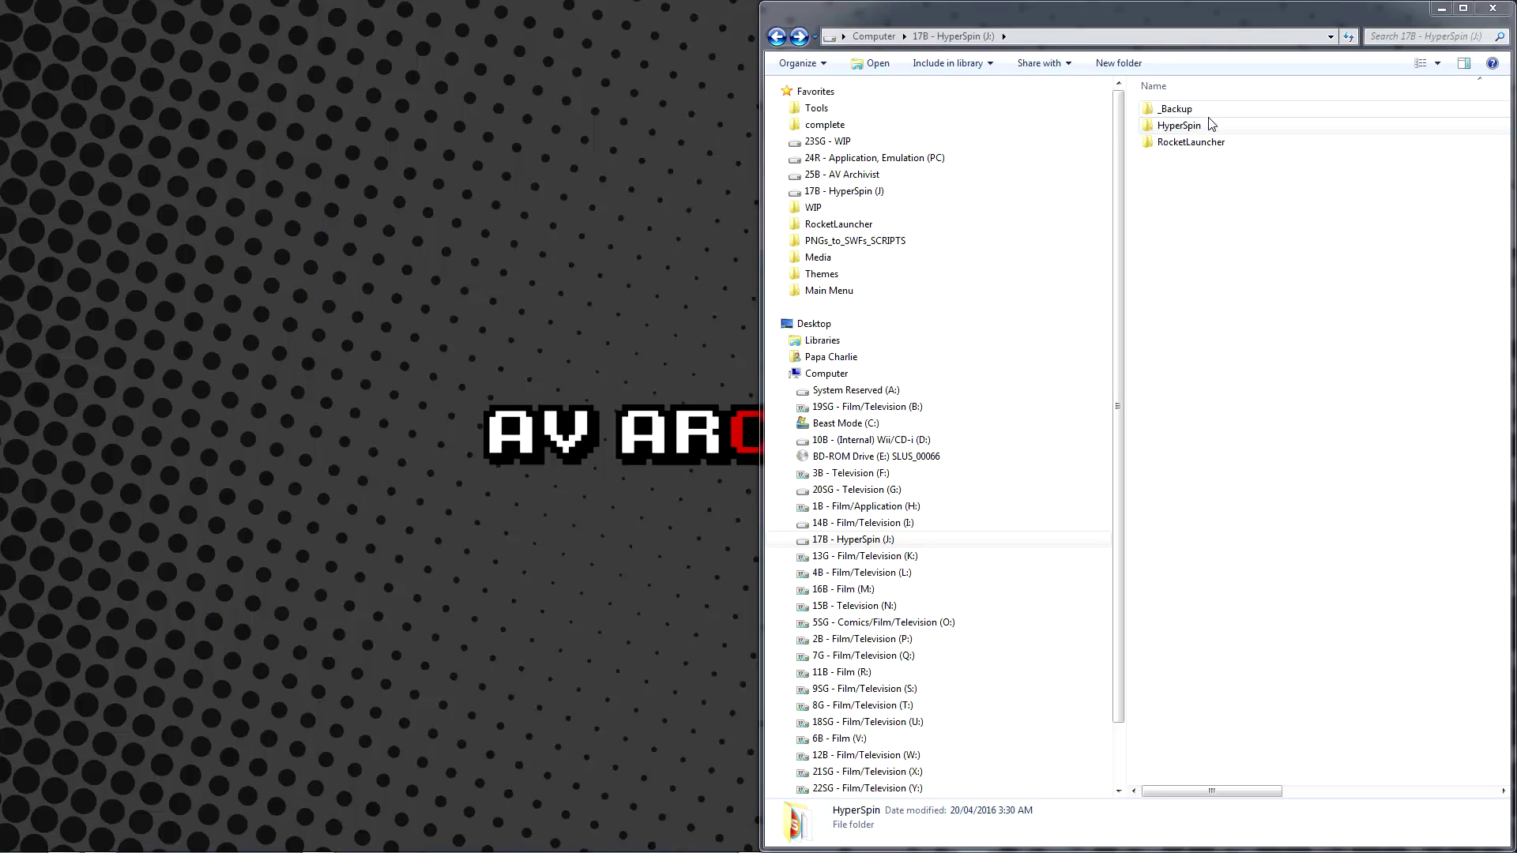
# - Select all ROM files in HyperSpin's Roms\Nintendo Entertainment System folder and start adding them to a WinRAR archive
pyautogui.doubleClick(1204, 126)
pyautogui.doubleClick(1195, 194)
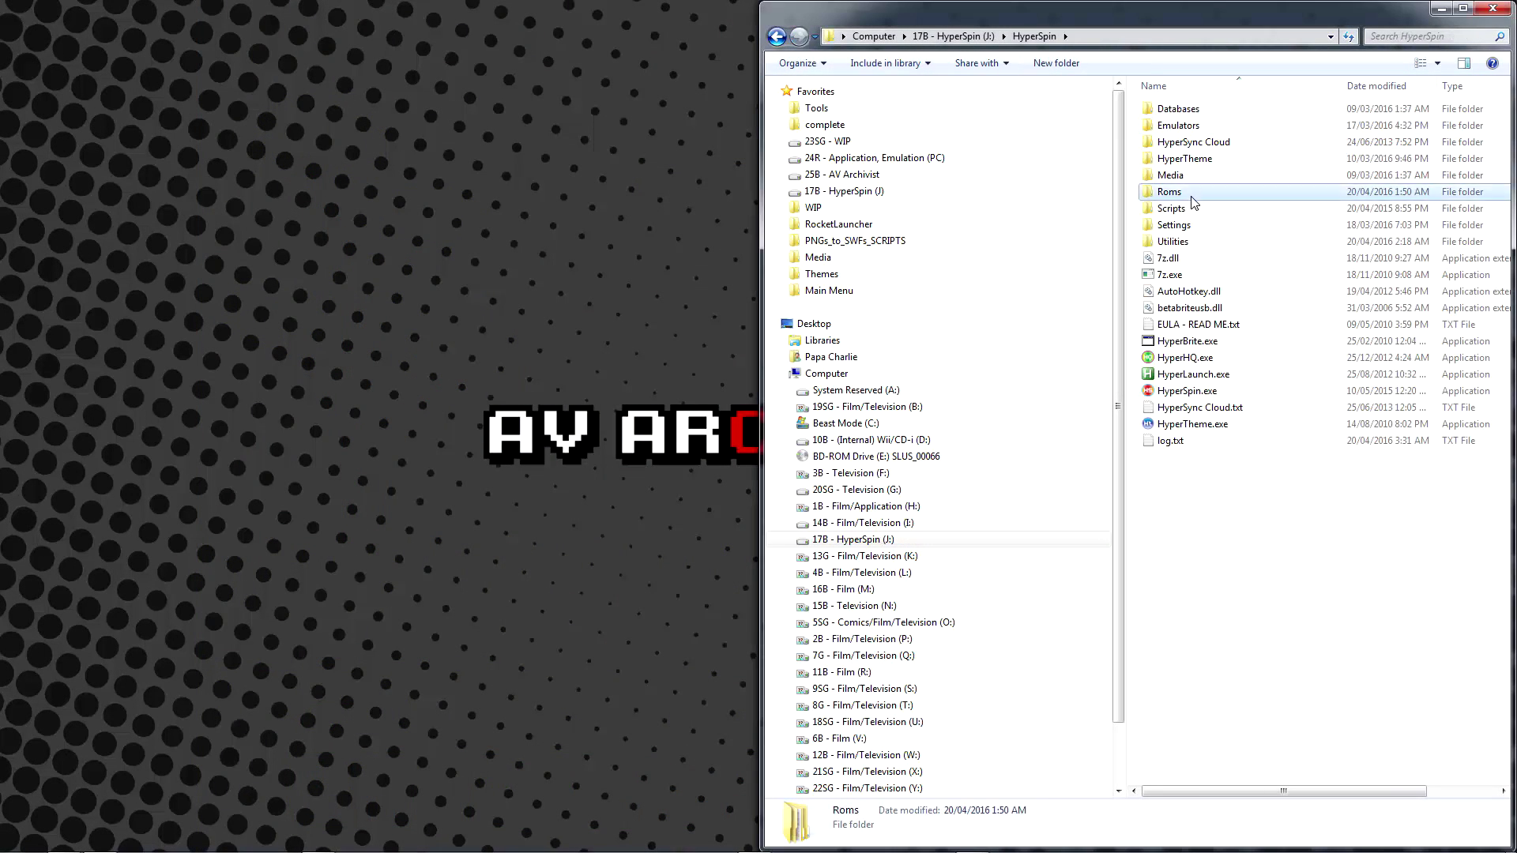
pyautogui.doubleClick(1194, 112)
pyautogui.click(1202, 175)
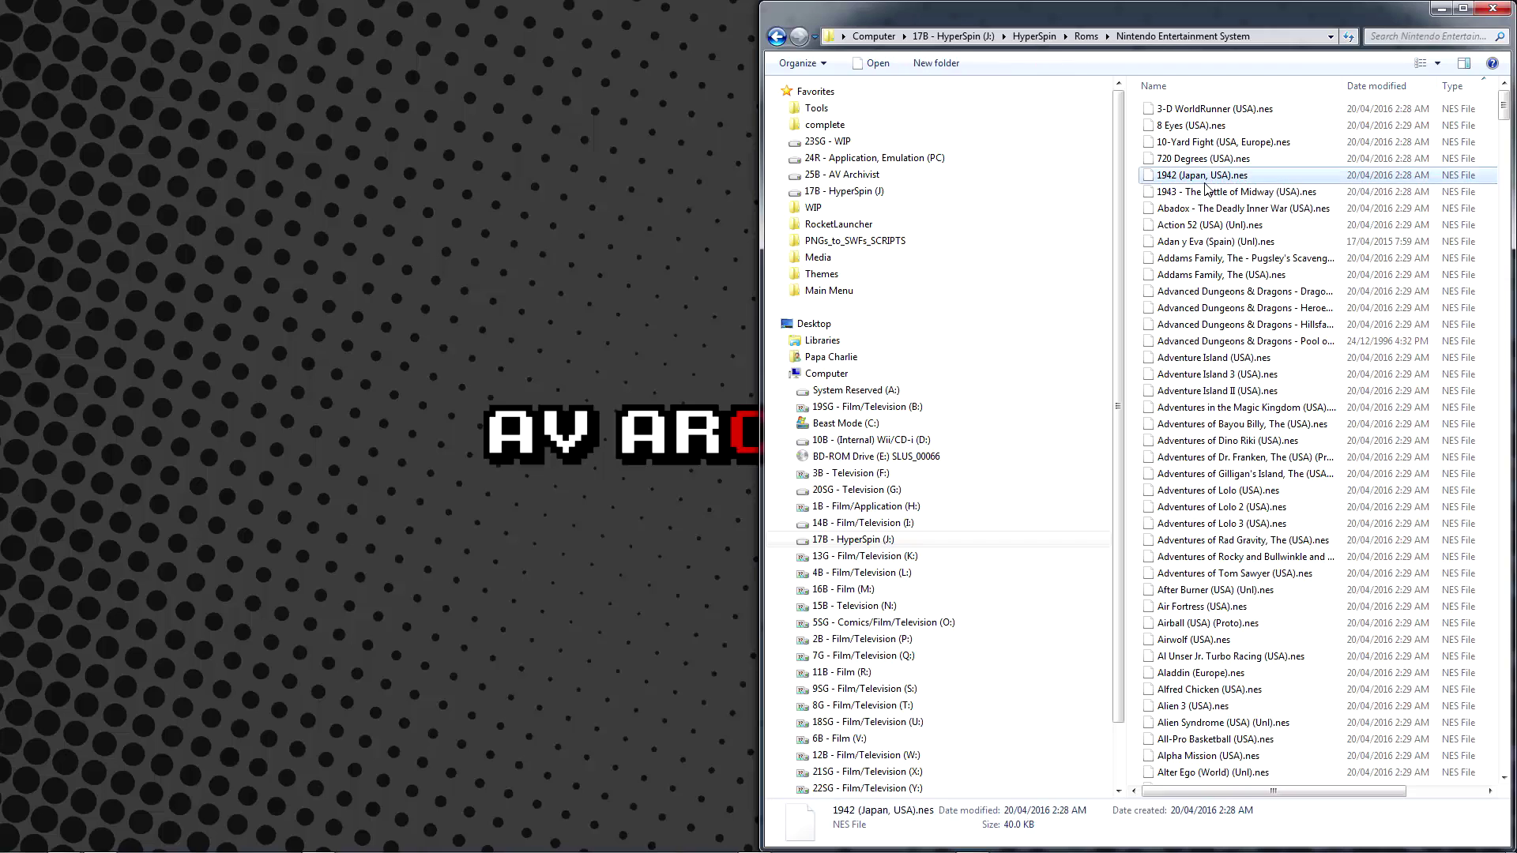
pyautogui.hotkey('ctrl', 'a')
pyautogui.rightClick(1207, 177)
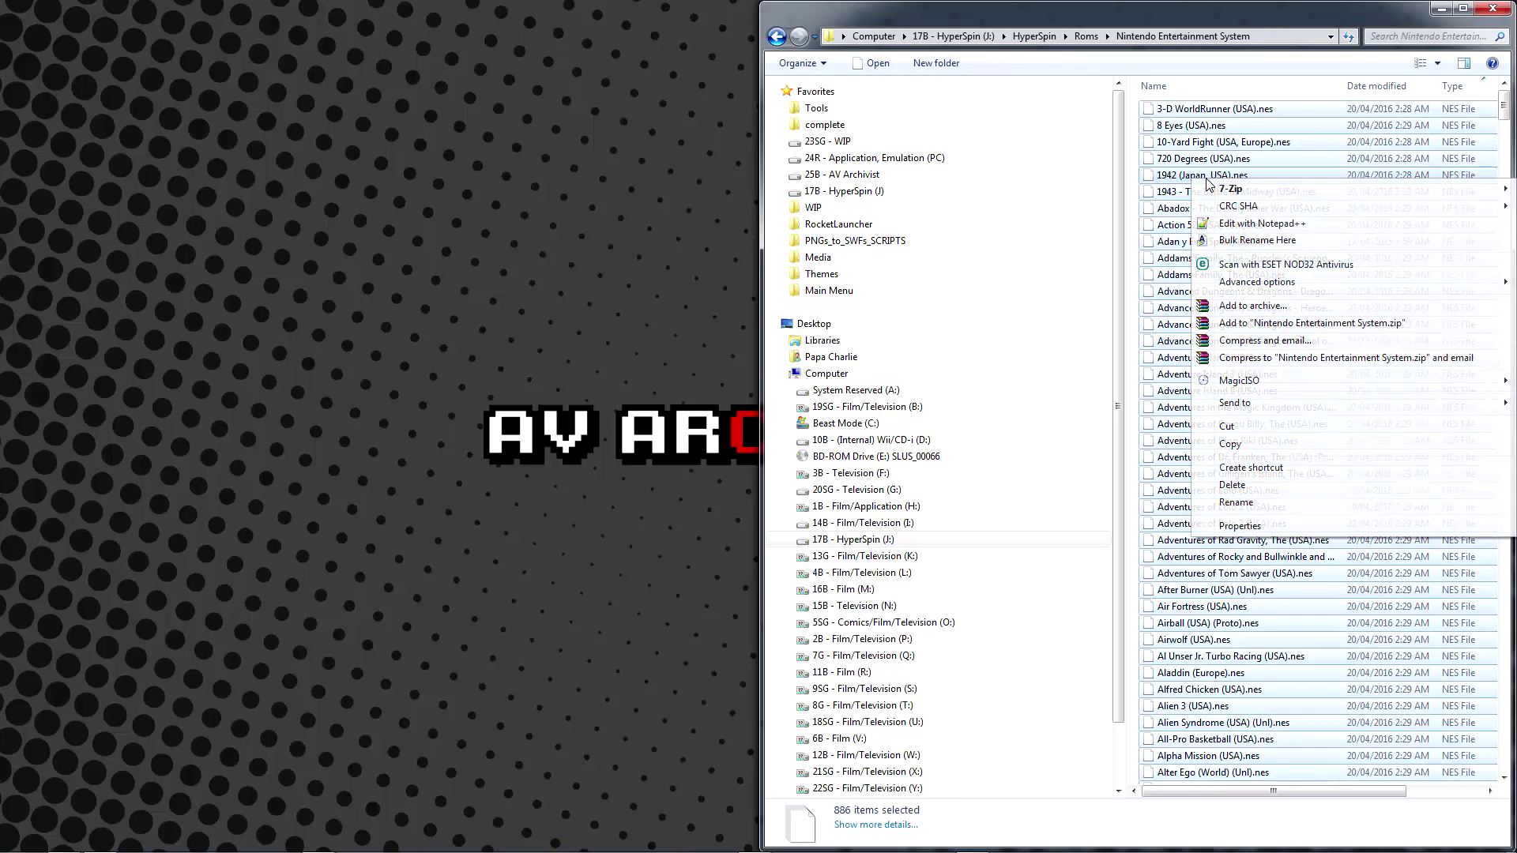
pyautogui.click(1233, 307)
# - Set the archive options to put each file in a separate archive and delete files after archiving
pyautogui.click(723, 295)
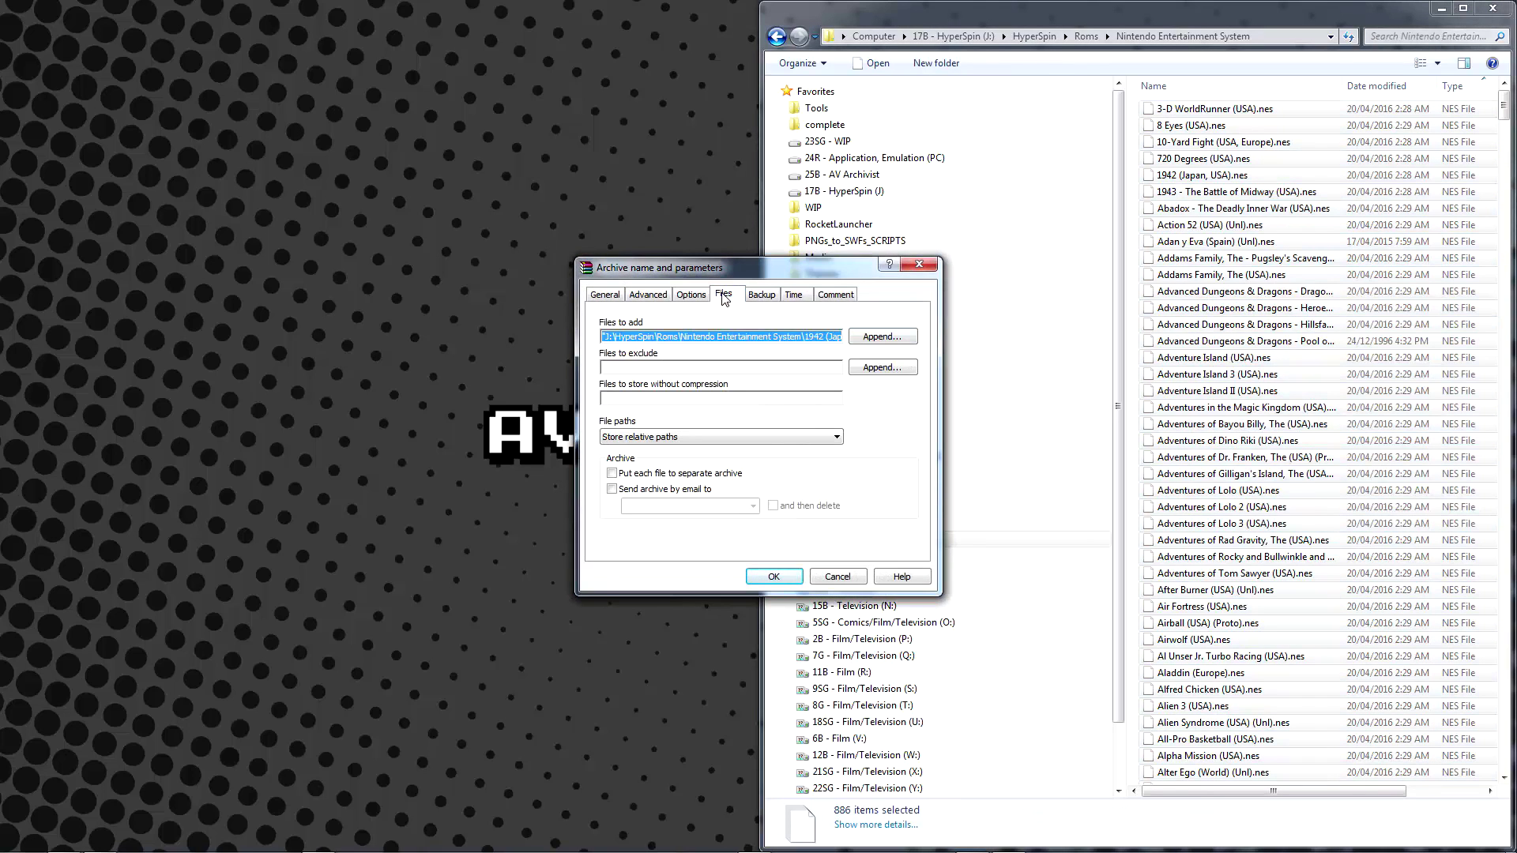
pyautogui.click(658, 478)
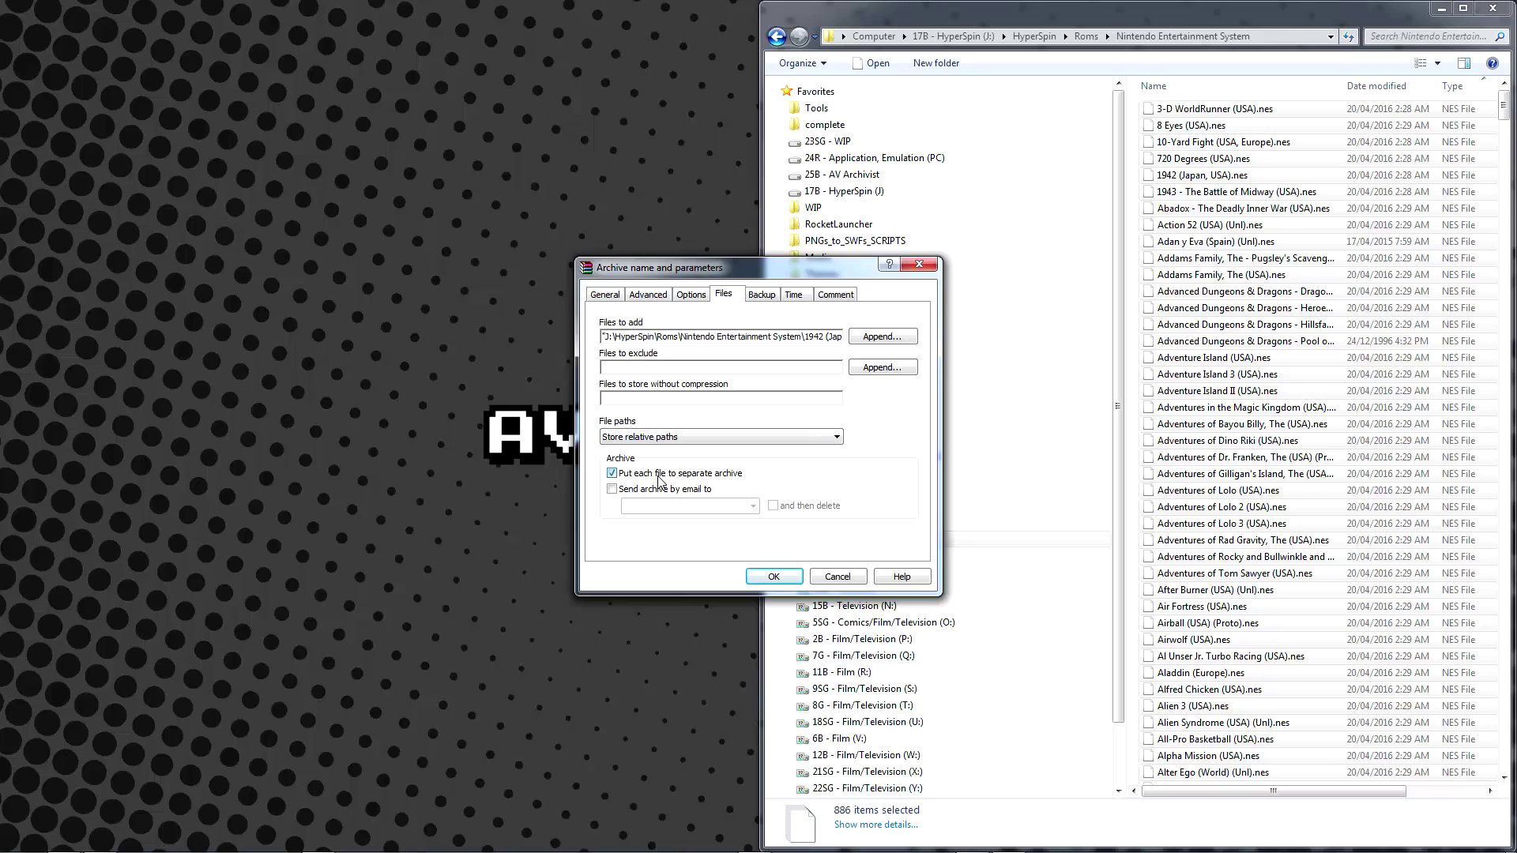
pyautogui.click(611, 297)
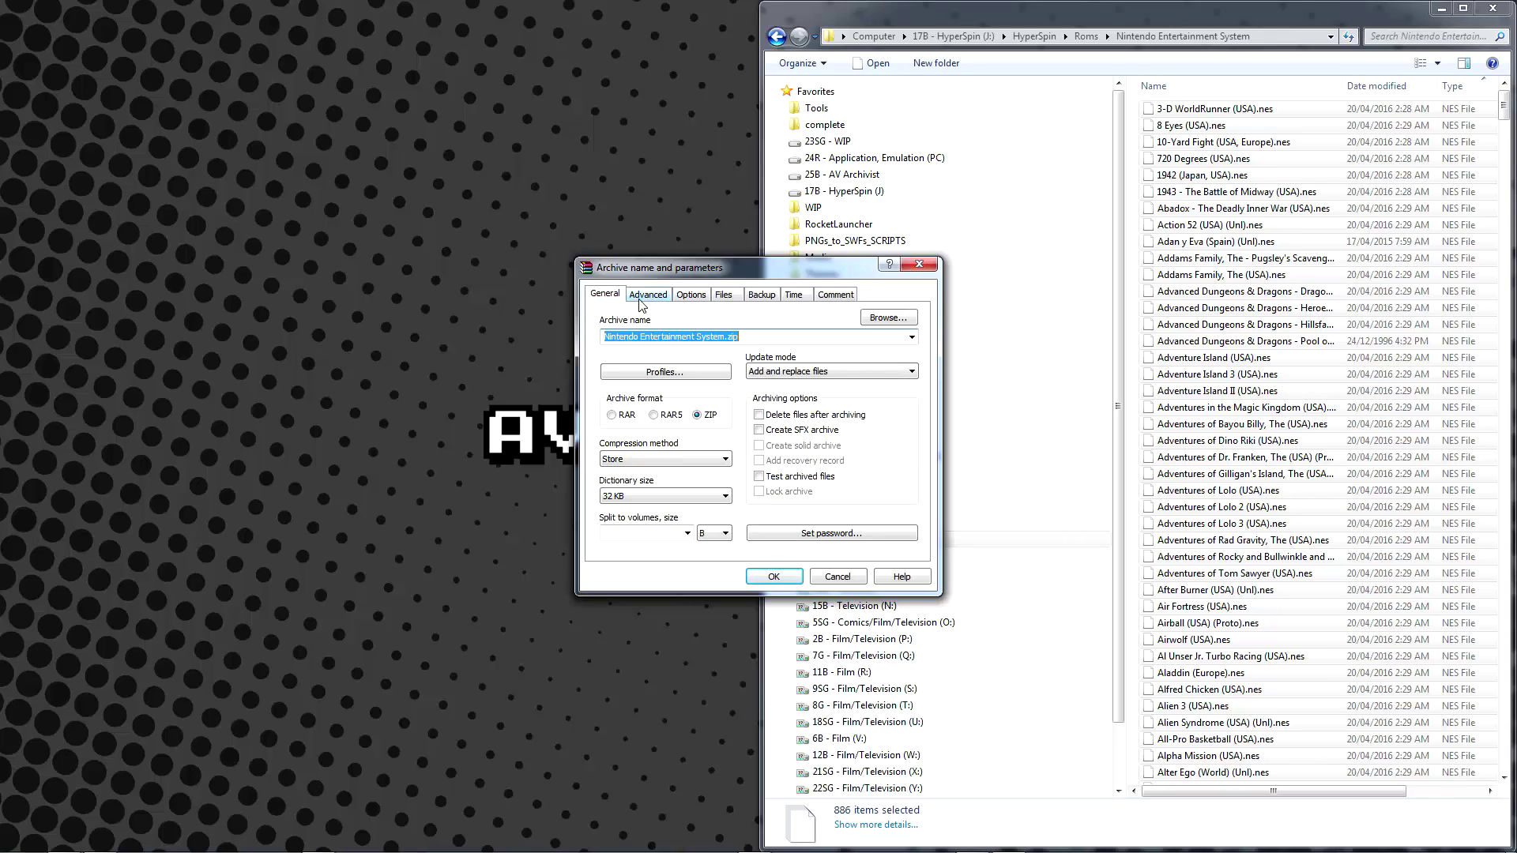
pyautogui.click(760, 417)
# - Set the compression method to Best and create the ZIP archives
pyautogui.click(693, 459)
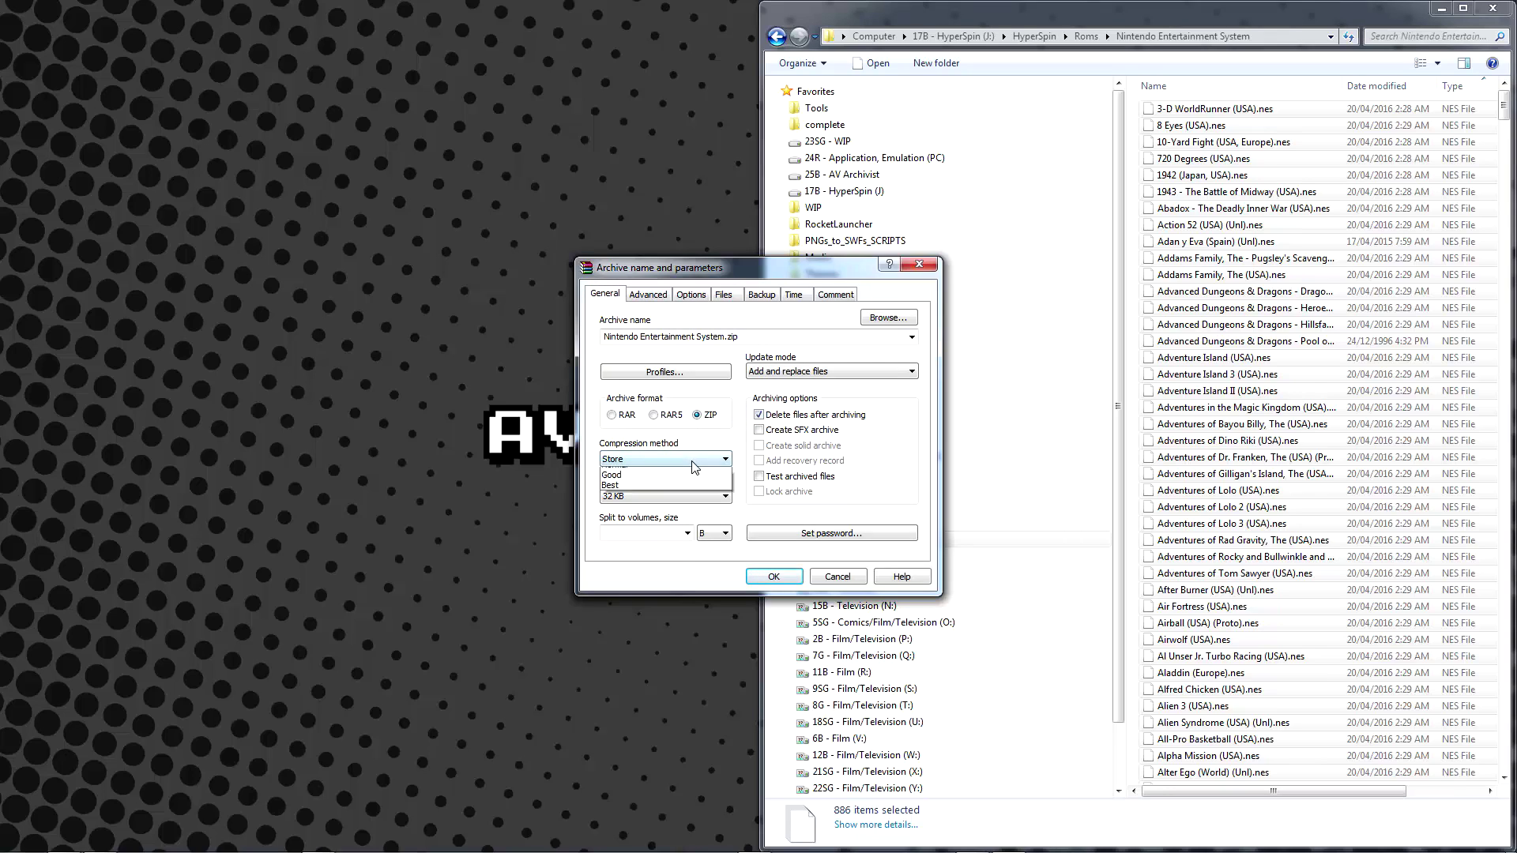
pyautogui.click(681, 514)
pyautogui.click(709, 456)
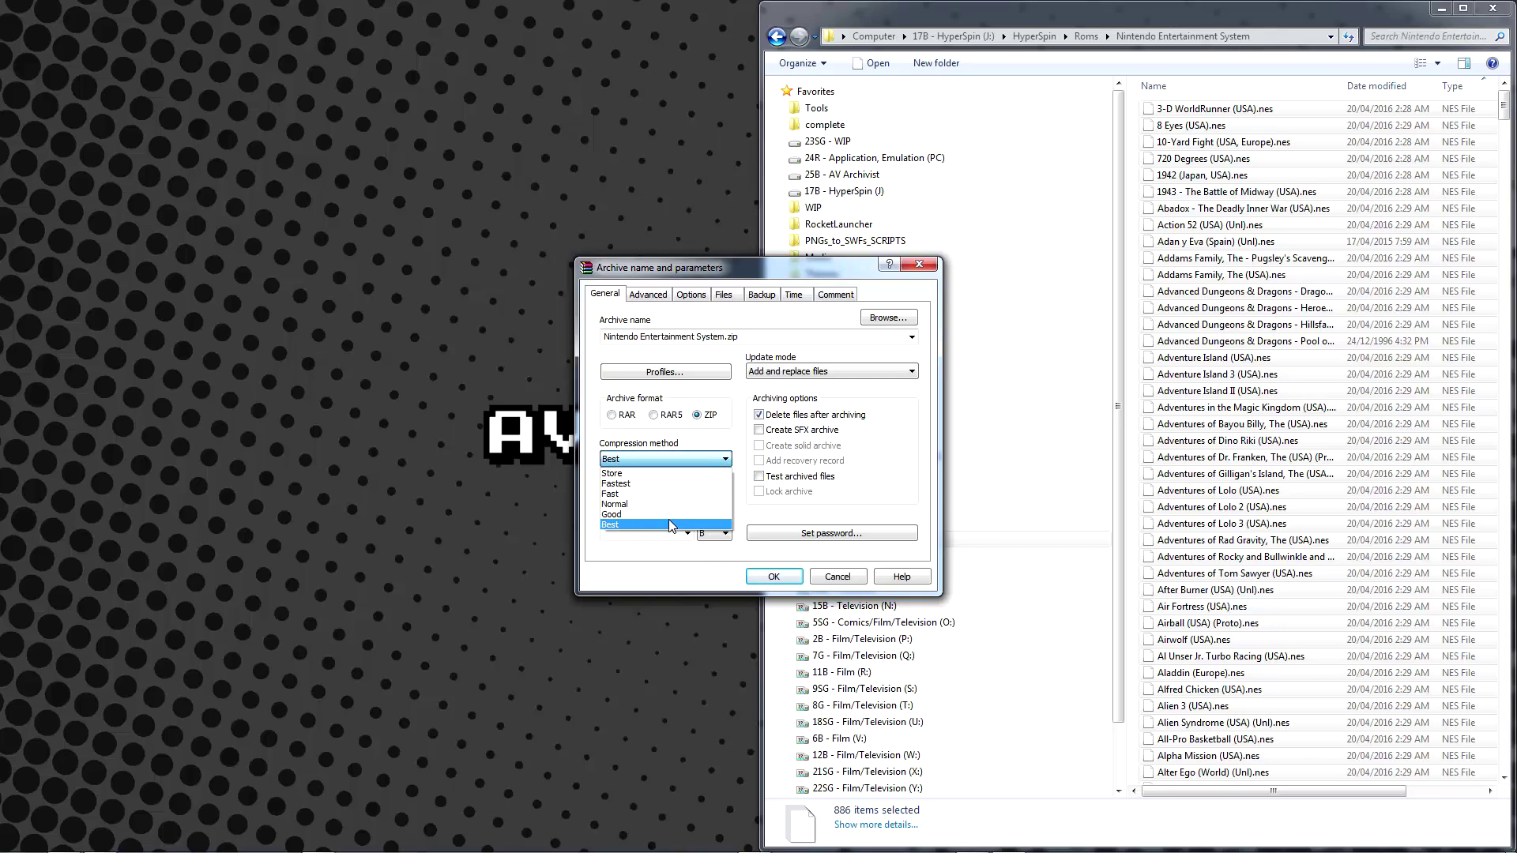
pyautogui.click(669, 525)
pyautogui.click(772, 577)
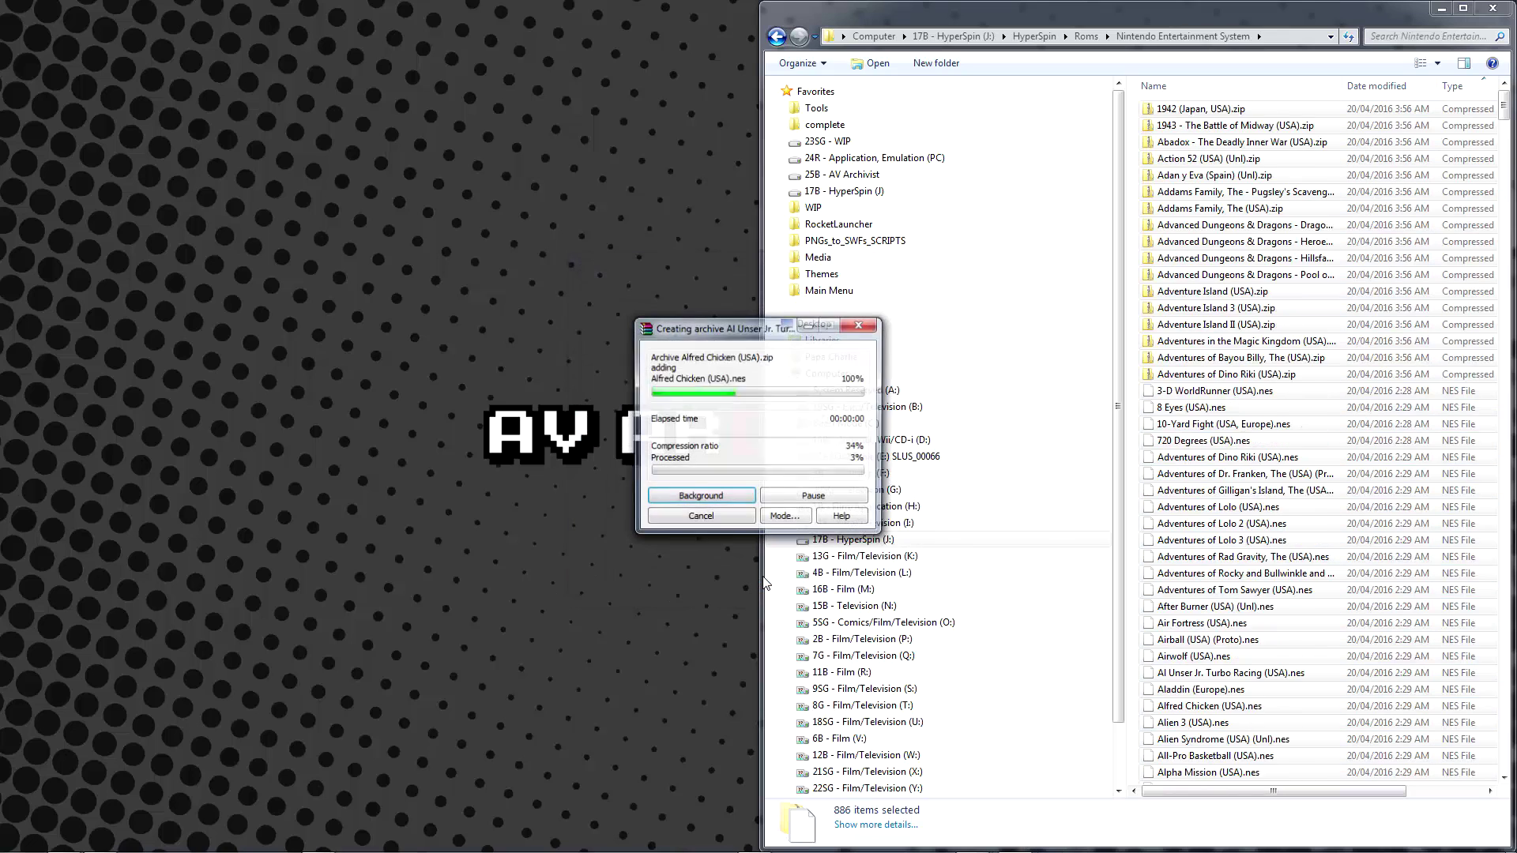